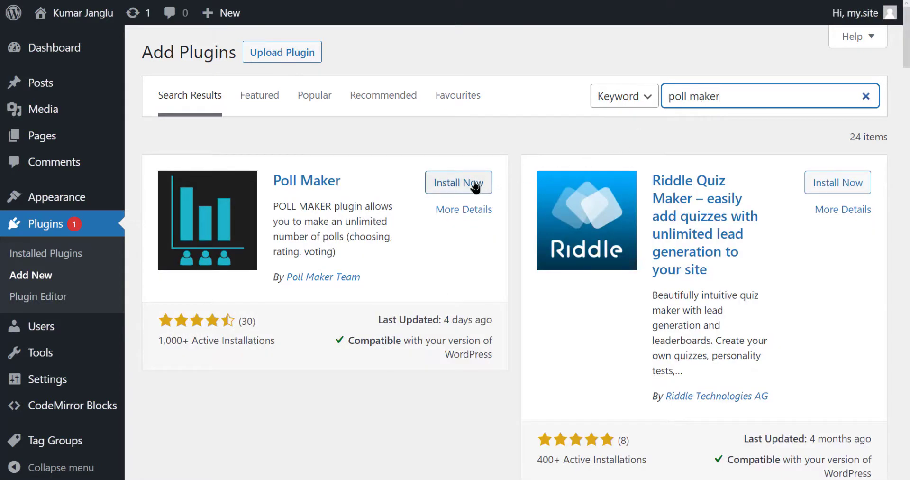
- Install and activate the Poll Maker plugin, and find it among the installed plugins
left_click(459, 186)
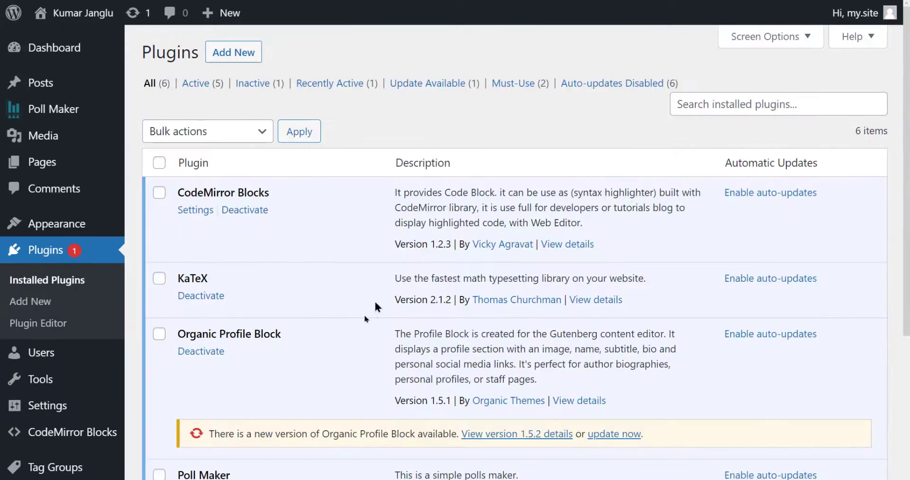
scroll(288, 401, "down", 4)
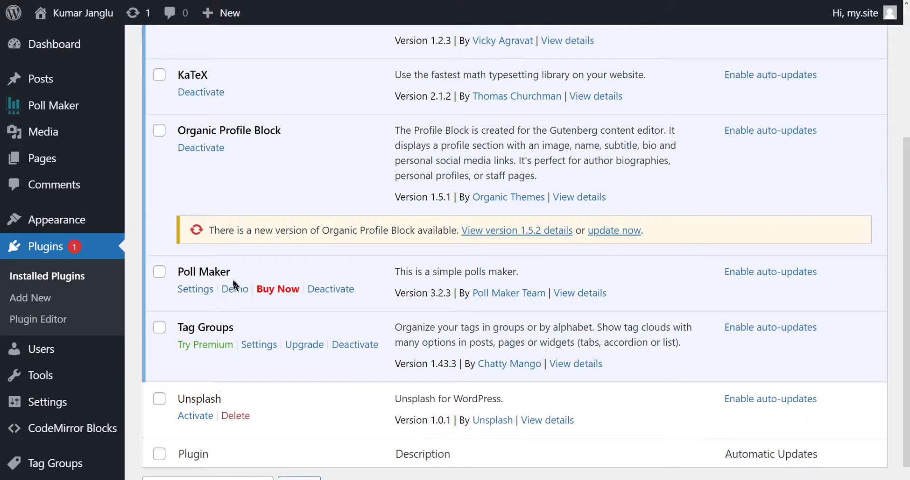
scroll(195, 277, "up", 1)
- Open the Poll Maker polls list and start adding a new poll
mouse_move(65, 109)
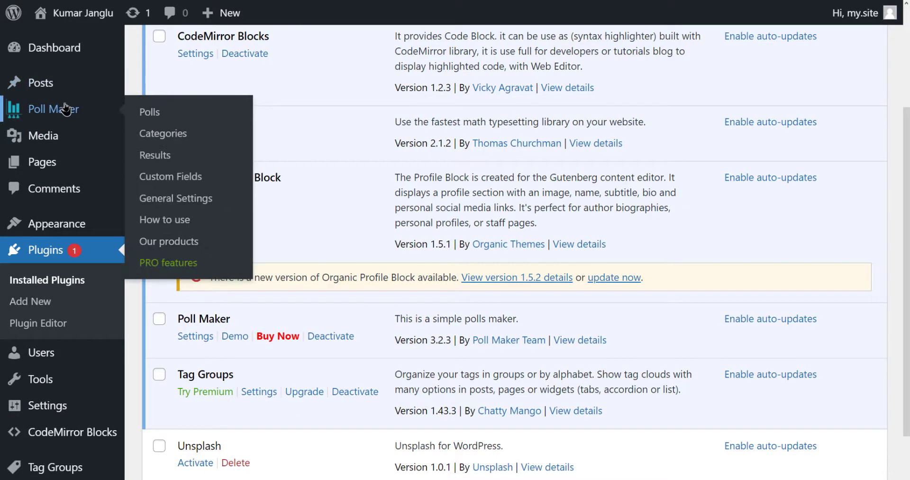
left_click(141, 116)
scroll(365, 237, "down", 3)
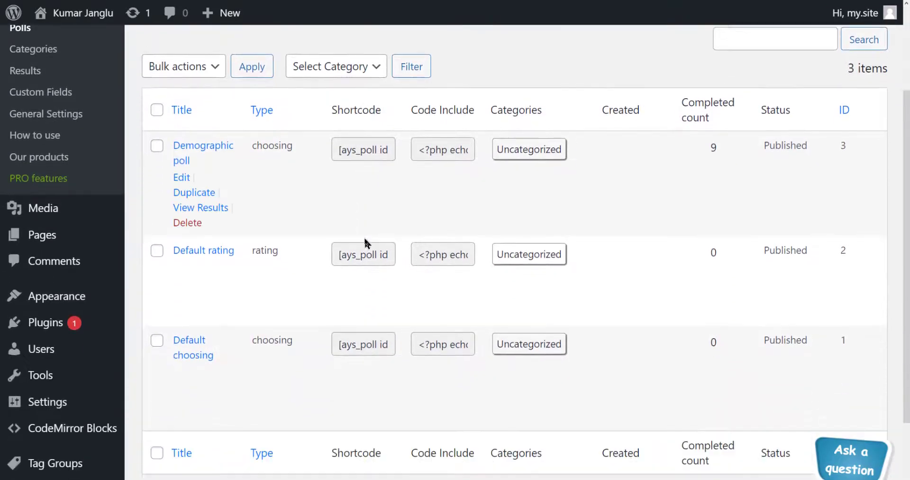
scroll(316, 298, "up", 3)
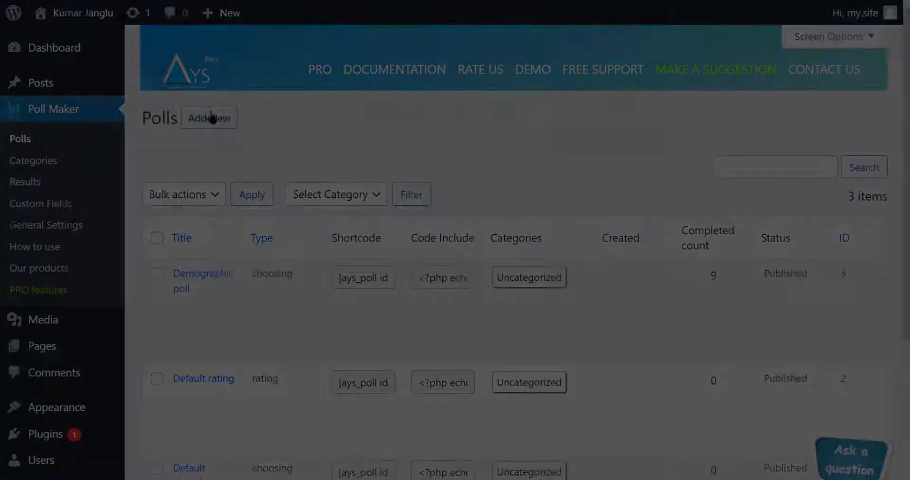
left_click(210, 119)
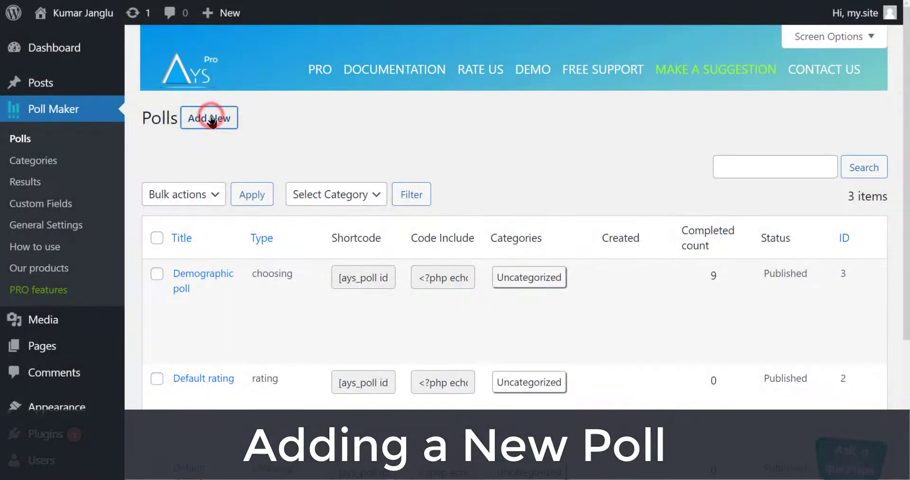
- Set the new poll's title to "Favorite Smart Phone Brand"
scroll(416, 276, "down", 2)
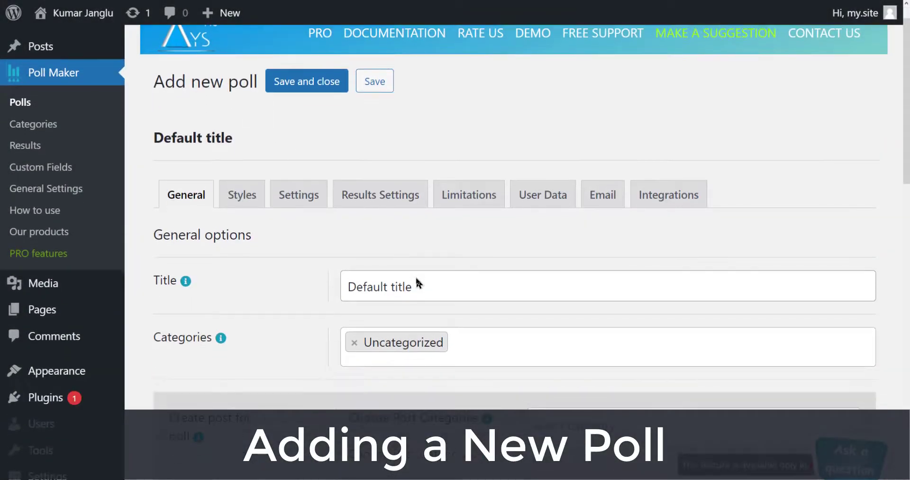
scroll(416, 277, "down", 1)
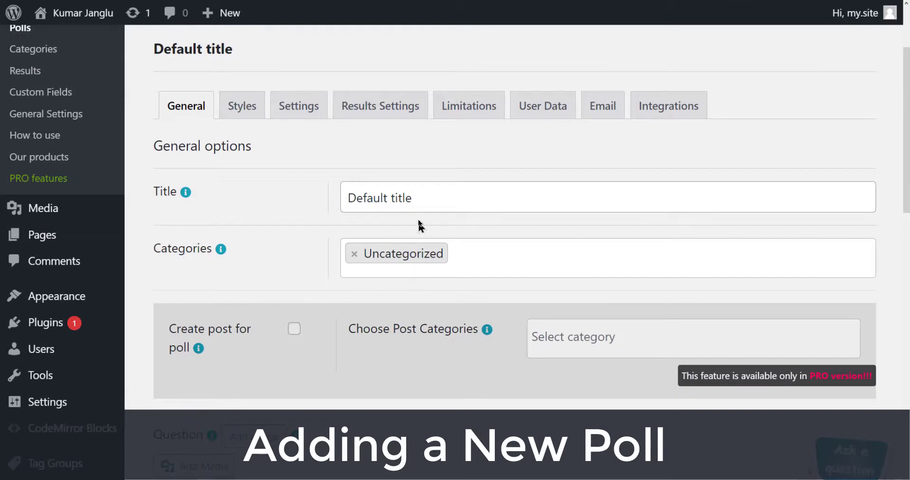
double_click(419, 193)
left_click_drag(419, 193, 346, 187)
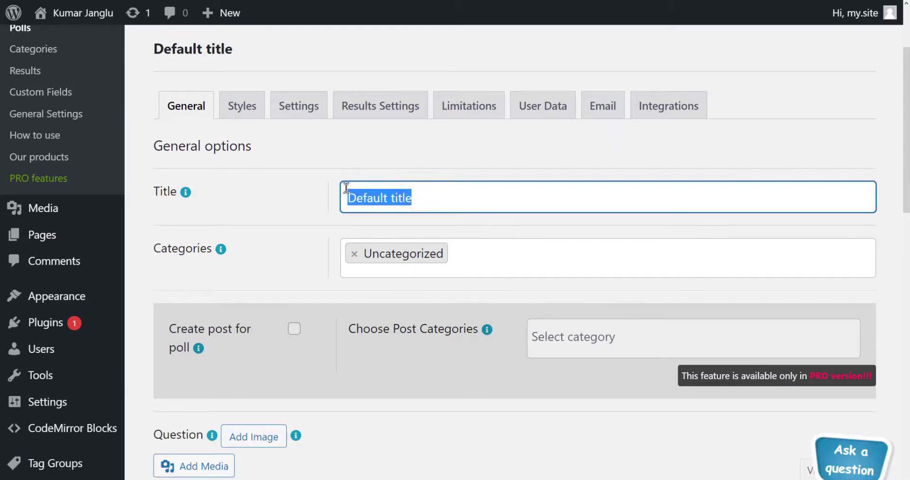
type("Favorite Smar")
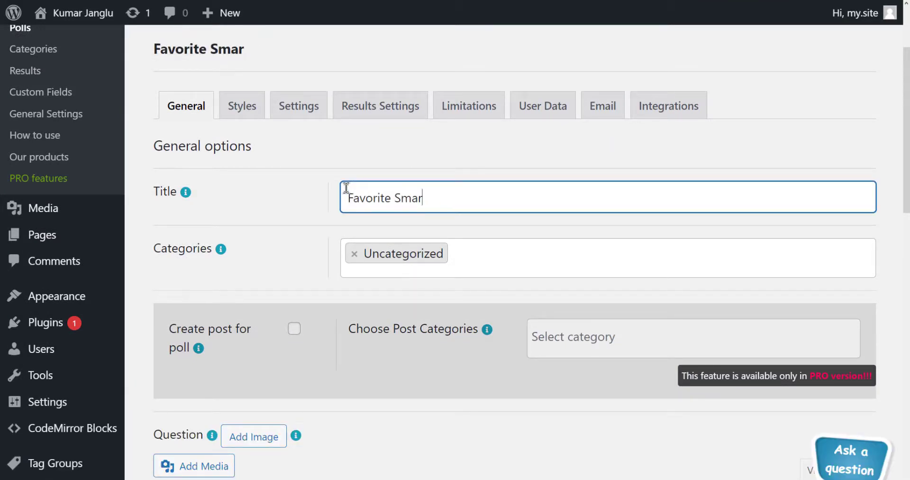
type("t Phone Brand")
- Enter the poll question "Which is your favorite Smart Phone Brand" wrapped in strong tags
scroll(413, 272, "down", 5)
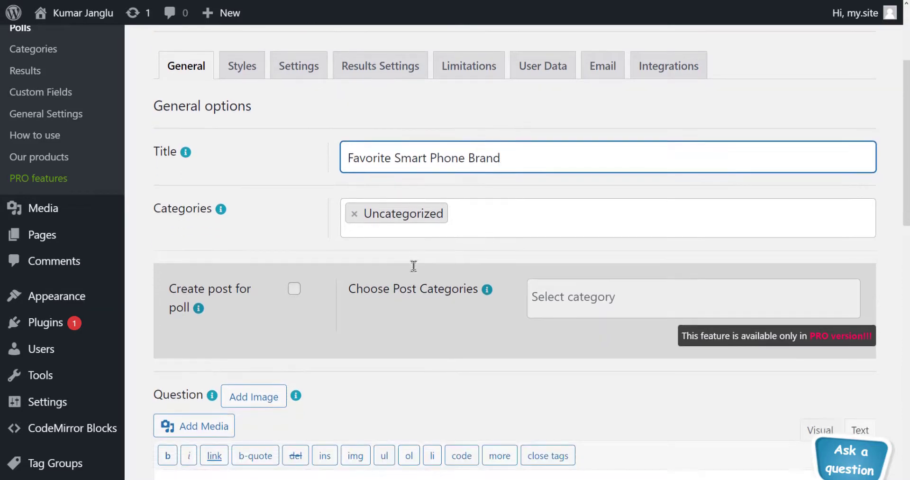
scroll(413, 272, "down", 1)
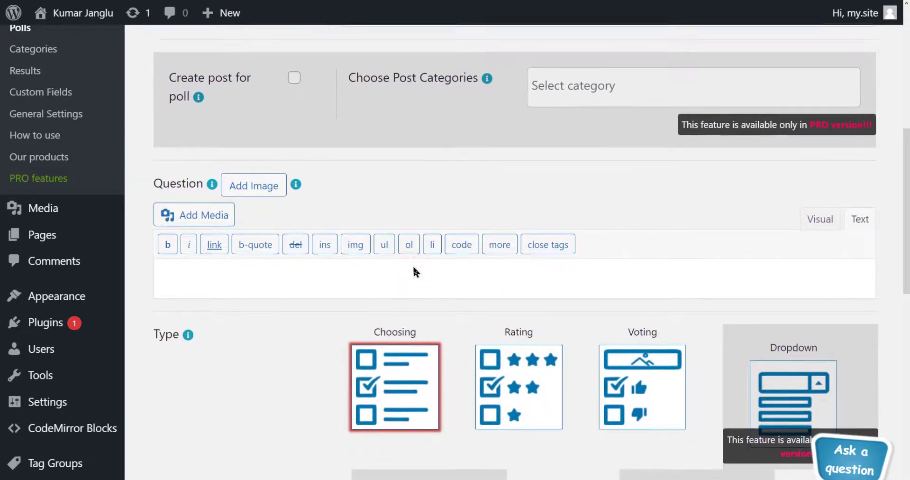
left_click(380, 249)
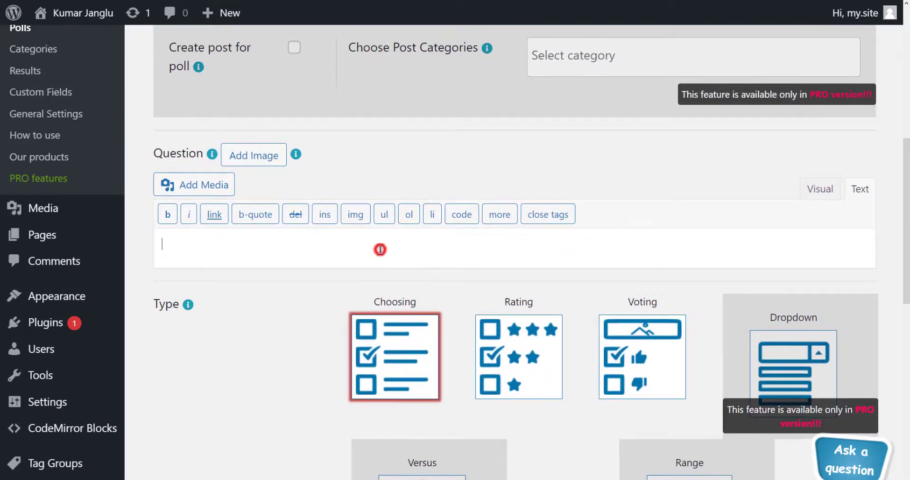
left_click(174, 217)
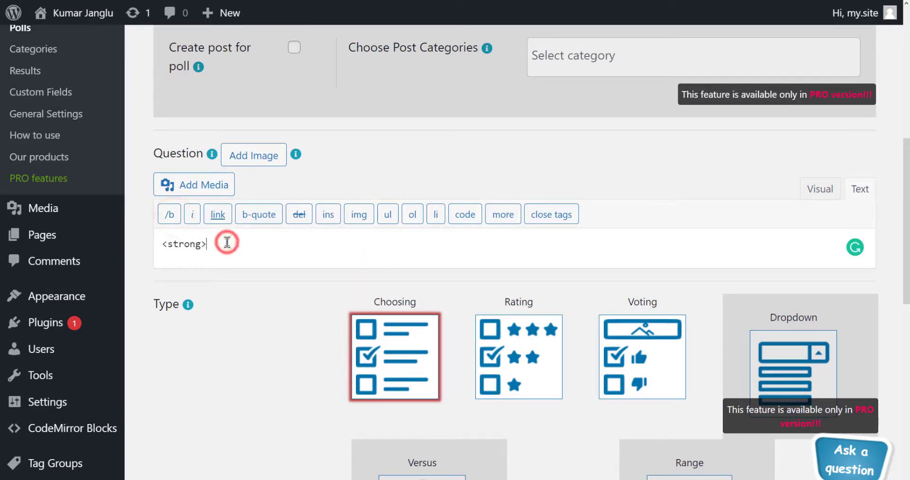
type("Which is your favorite Smart Phone Brand")
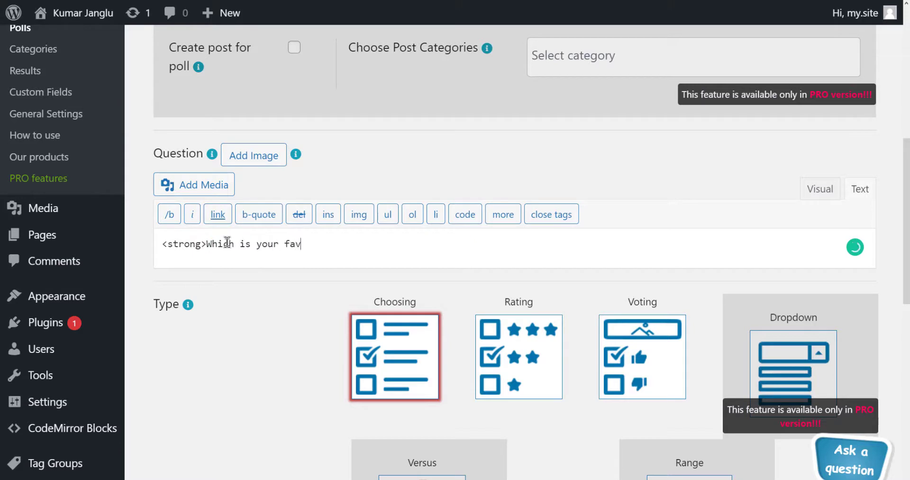
left_click(170, 214)
- Replace the two default poll answers with Apple and Redmi
scroll(249, 337, "down", 1)
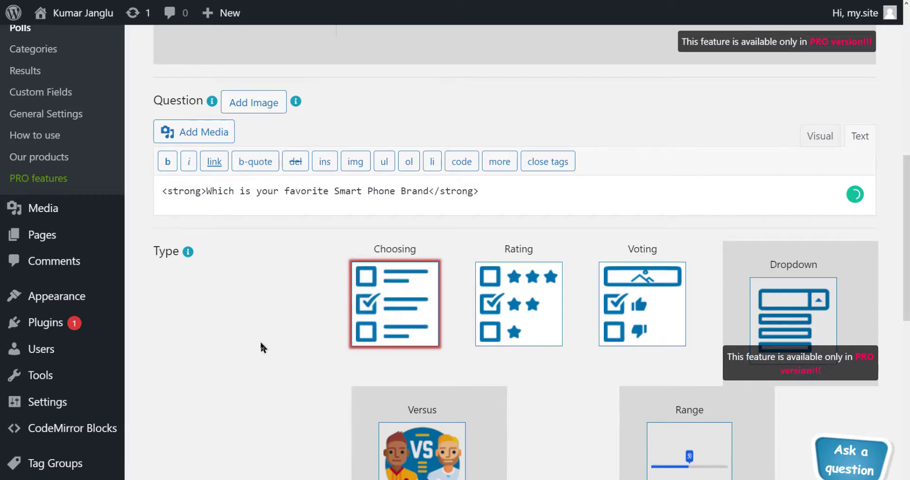
scroll(260, 345, "down", 3)
scroll(261, 346, "down", 5)
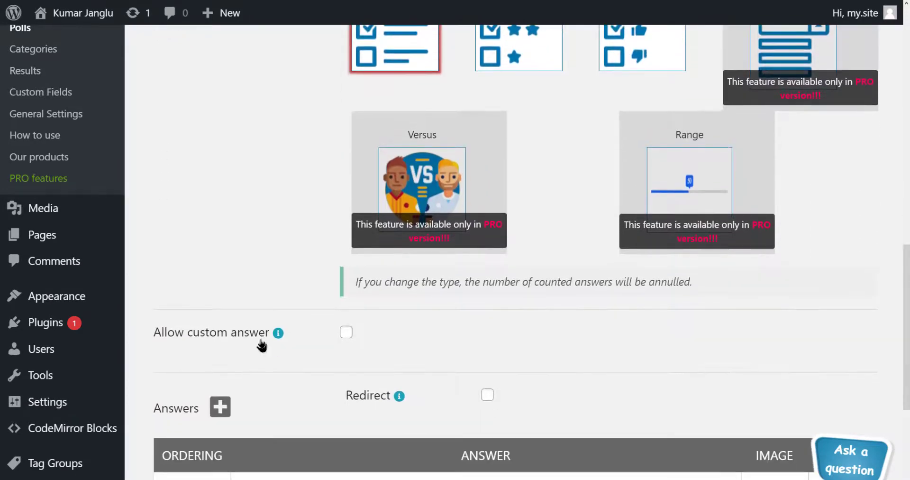
scroll(261, 341, "down", 2)
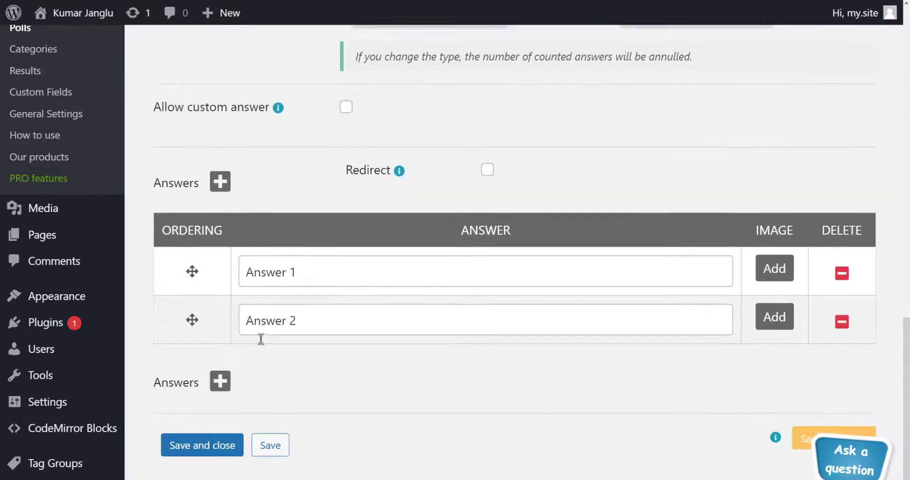
left_click_drag(317, 260, 245, 262)
type("Apple")
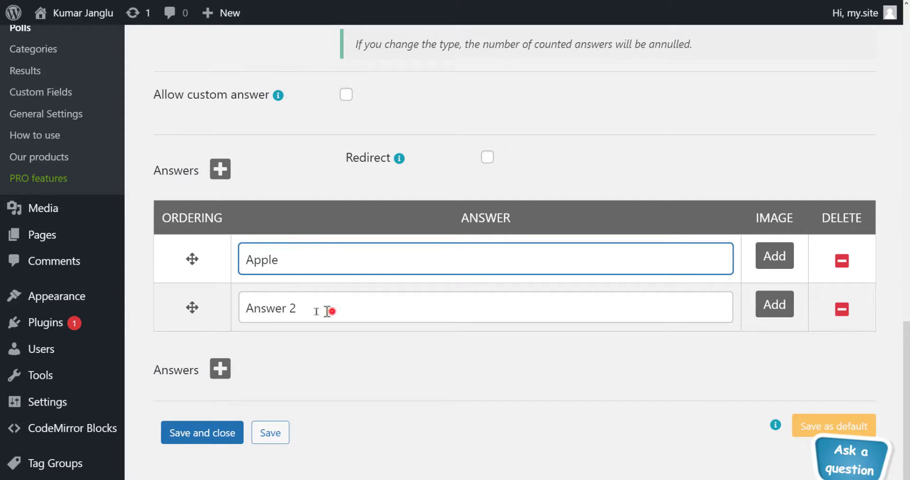
left_click_drag(327, 311, 243, 311)
type("Redmi")
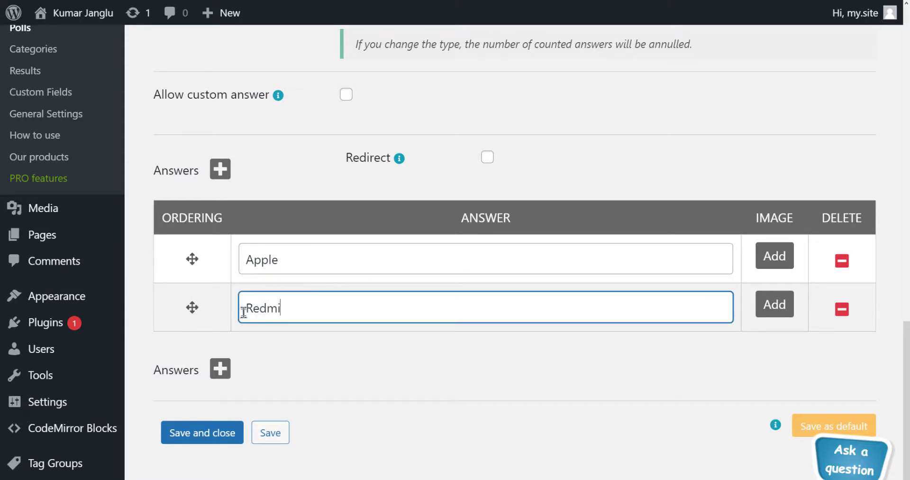
- Add two more poll answers, RealMe and Samsung
left_click(228, 369)
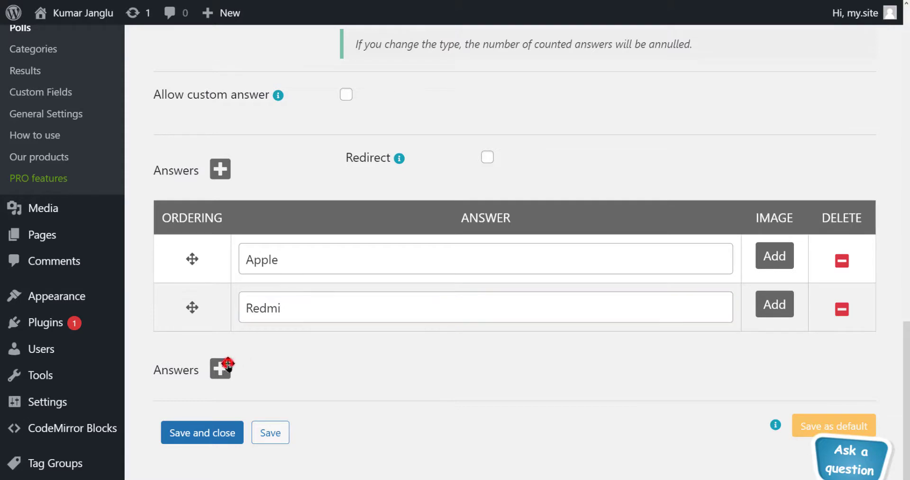
left_click(265, 352)
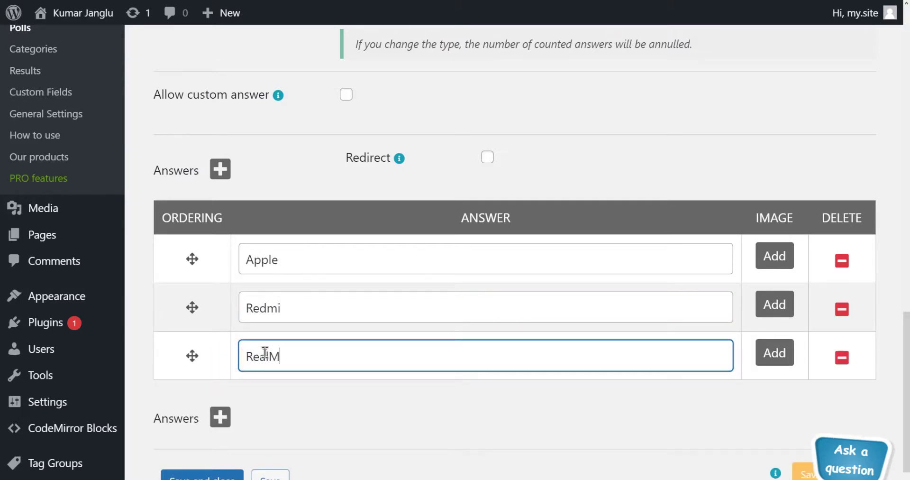
left_click(220, 417)
scroll(286, 379, "down", 1)
type("Samsung")
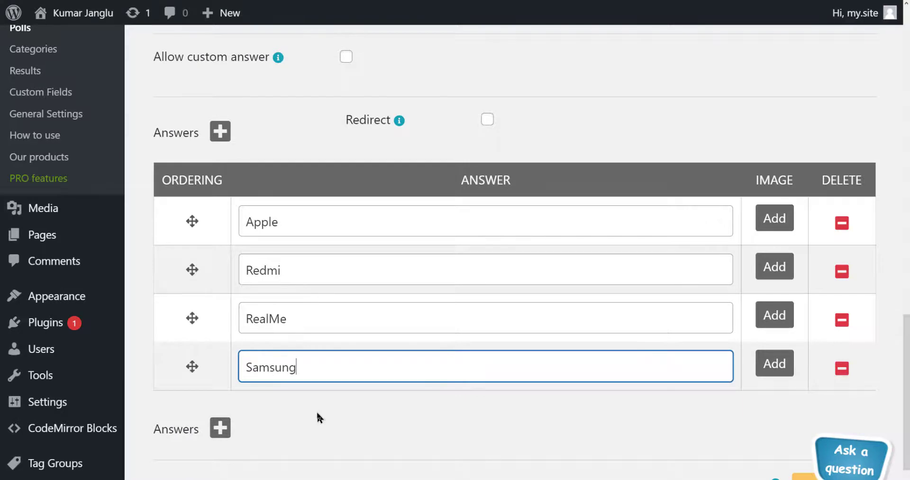
- Add OnePlus and Moto as the fifth and sixth poll answers
scroll(284, 403, "down", 1)
left_click(221, 384)
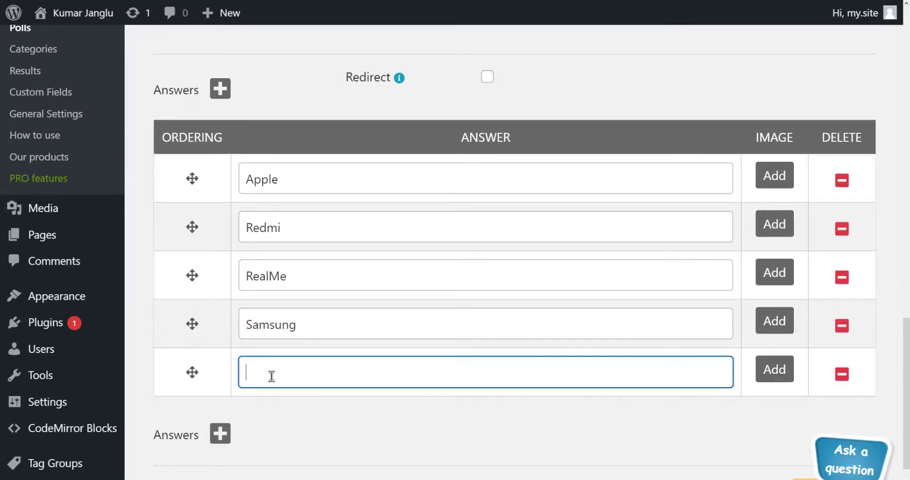
scroll(317, 401, "down", 1)
left_click(221, 377)
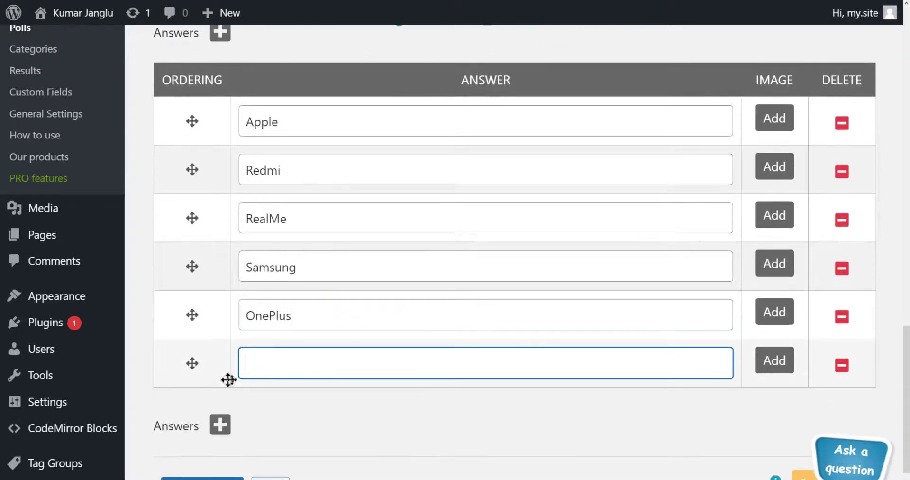
type("Moto")
- Add Vivo and Oppo as the last two poll answers
scroll(285, 398, "down", 1)
left_click(222, 401)
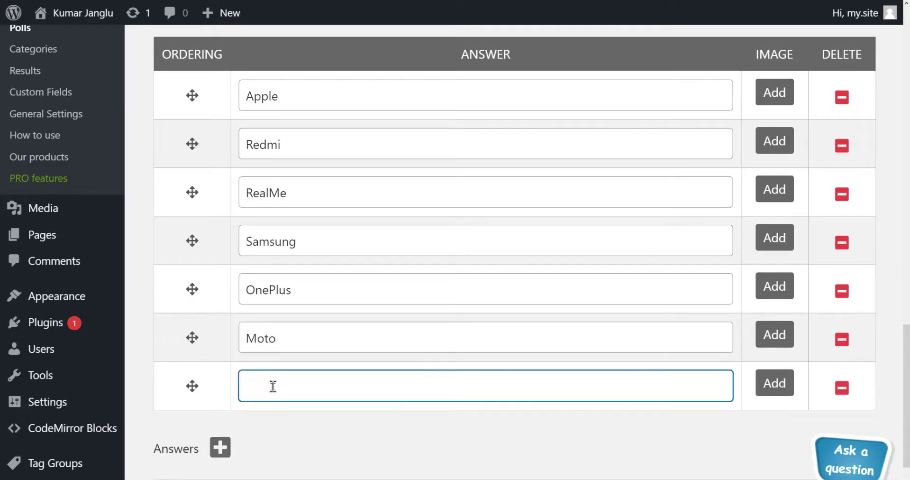
left_click(221, 448)
scroll(269, 380, "down", 1)
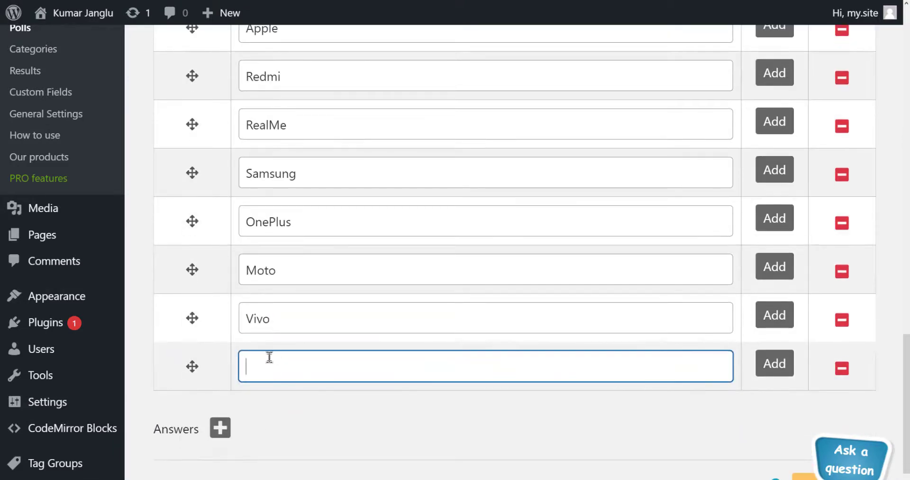
type("Oppo")
- Change the first poll answer to iPhone and save the poll, keeping it open for editing
scroll(302, 362, "down", 1)
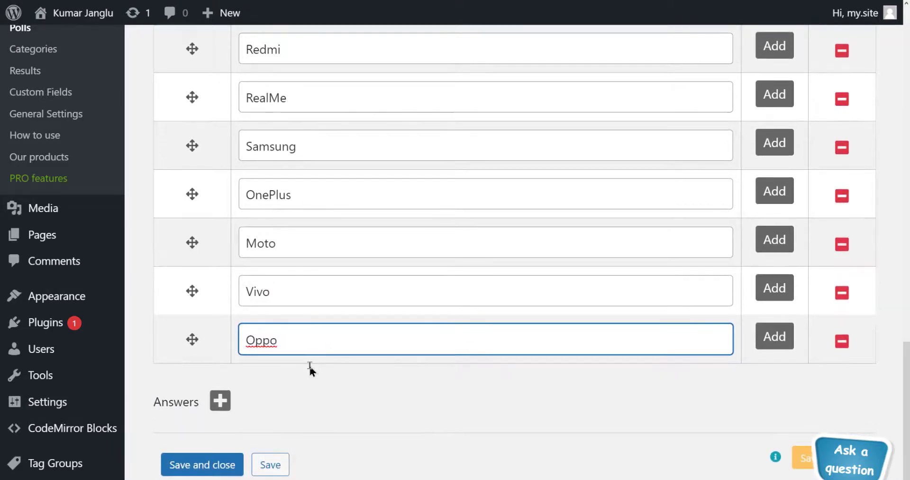
scroll(287, 373, "up", 3)
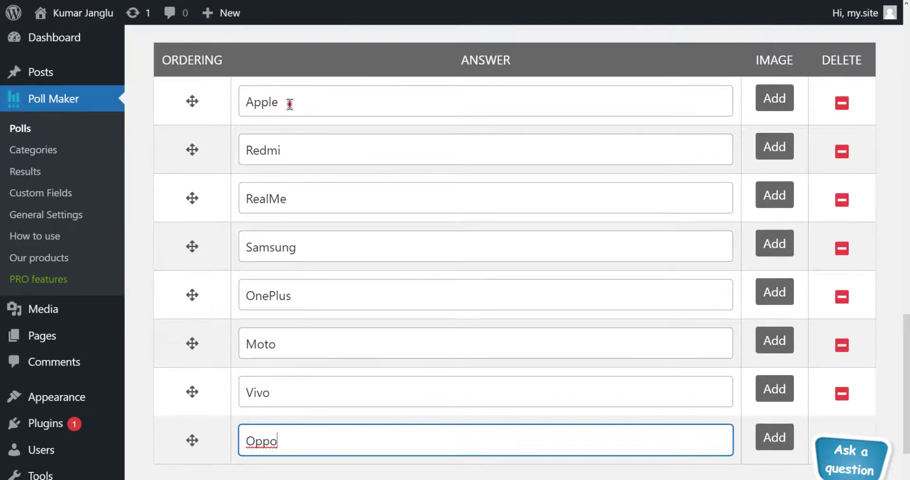
double_click(290, 104)
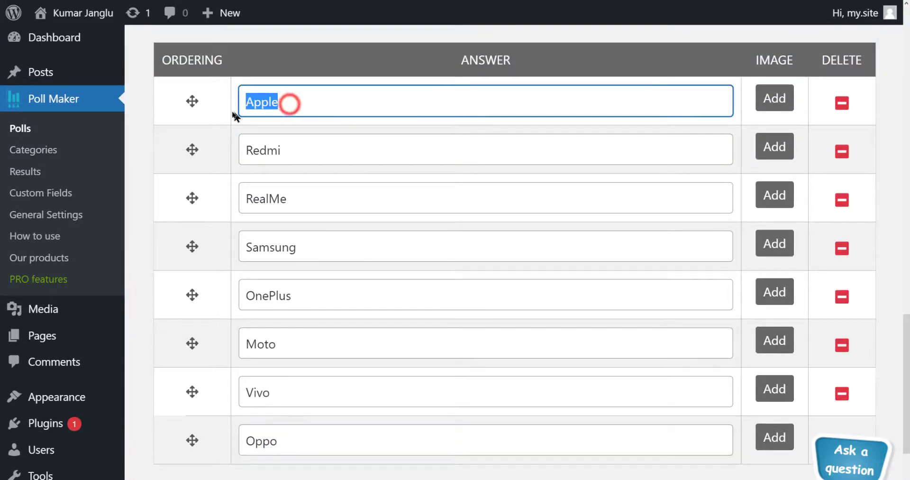
type("iPhone")
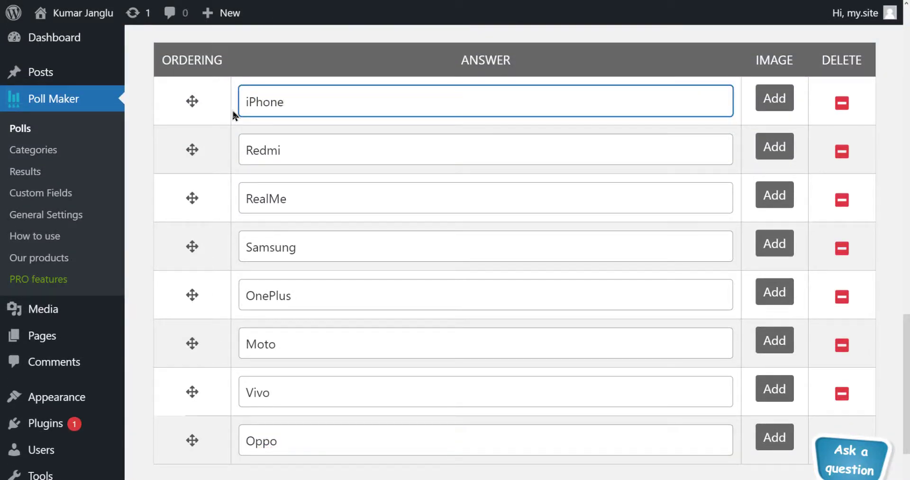
scroll(318, 212, "down", 2)
scroll(317, 210, "down", 4)
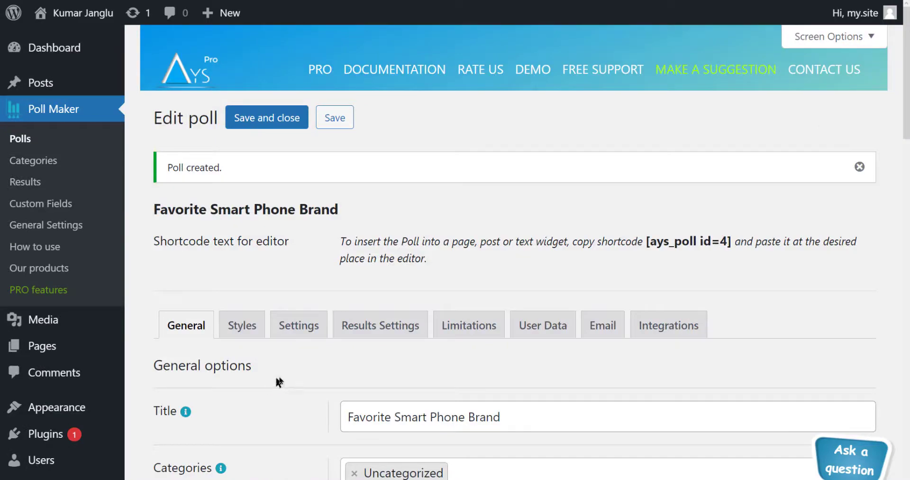
- Review the saved poll's question, type and list of answers
scroll(304, 393, "down", 20)
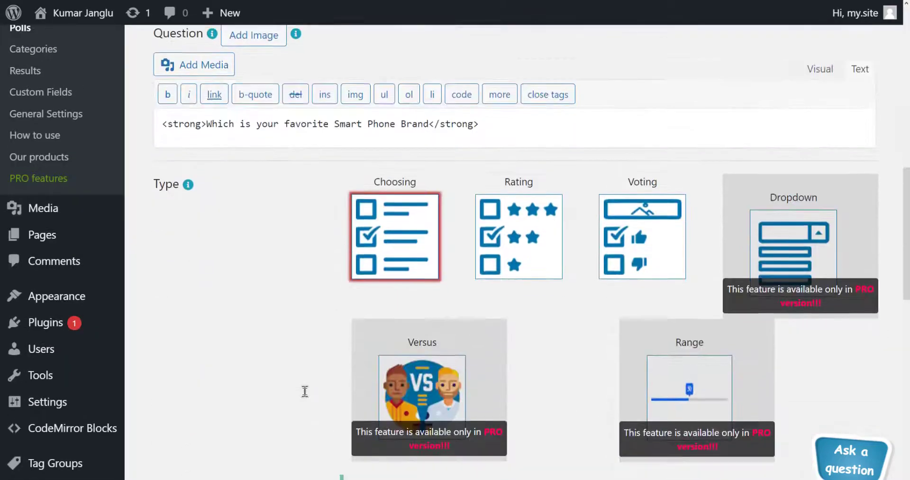
scroll(305, 390, "down", 12)
scroll(305, 386, "up", 5)
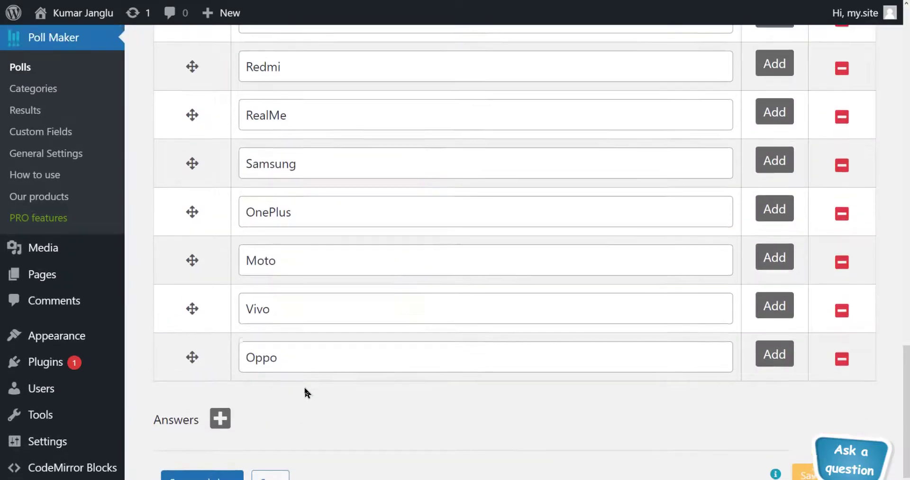
scroll(305, 386, "up", 20)
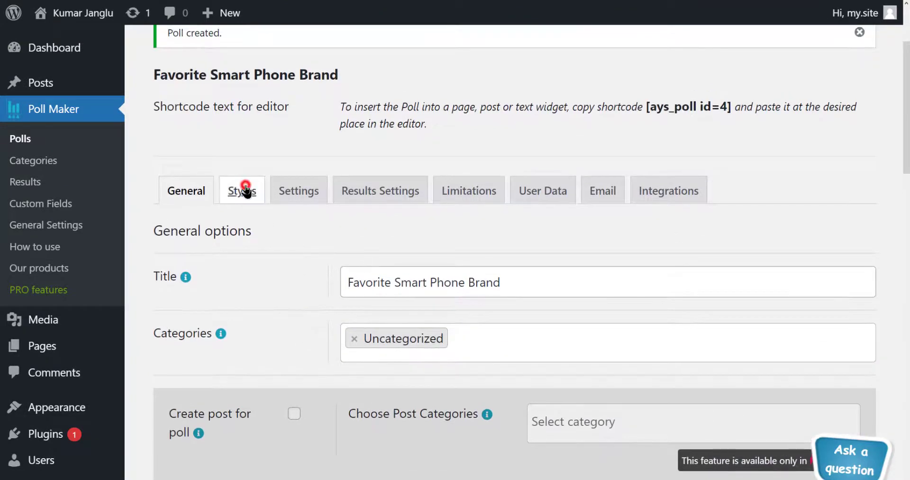
- Open the poll's styling options and look over the themes and color settings beside the preview
left_click(245, 190)
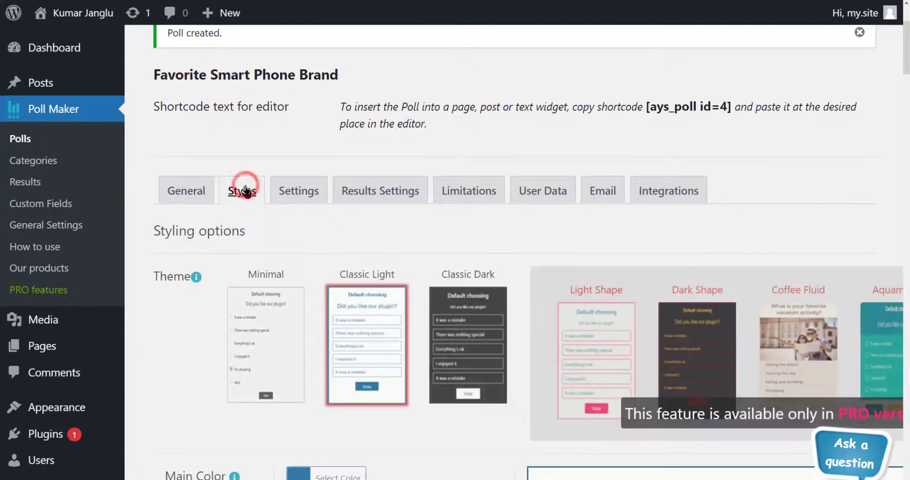
scroll(202, 318, "down", 2)
scroll(202, 318, "down", 1)
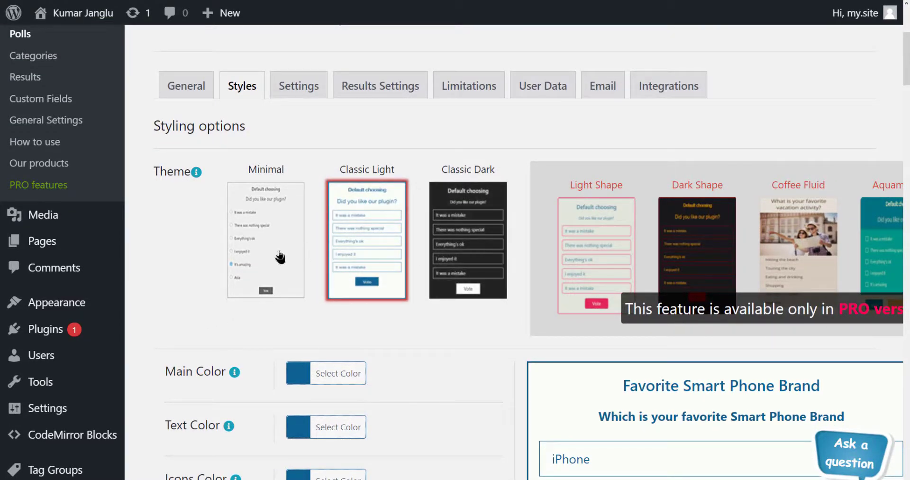
scroll(385, 313, "down", 4)
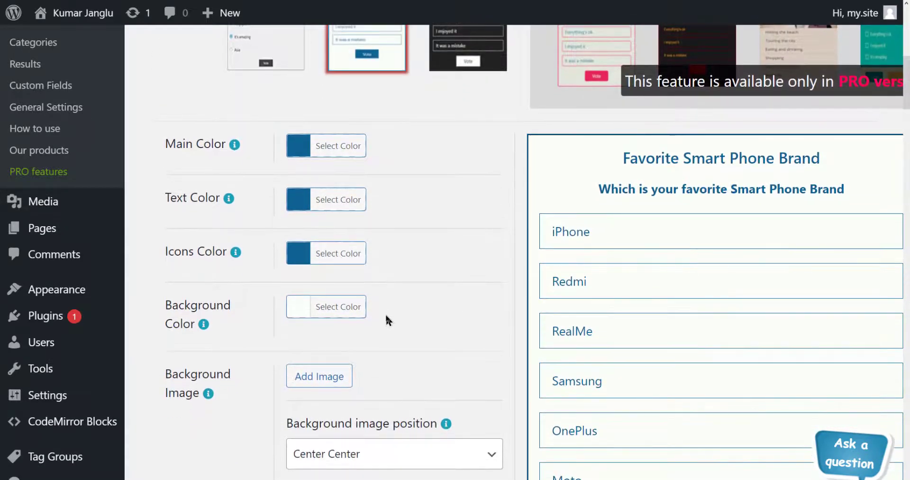
key("ctrl+minus")
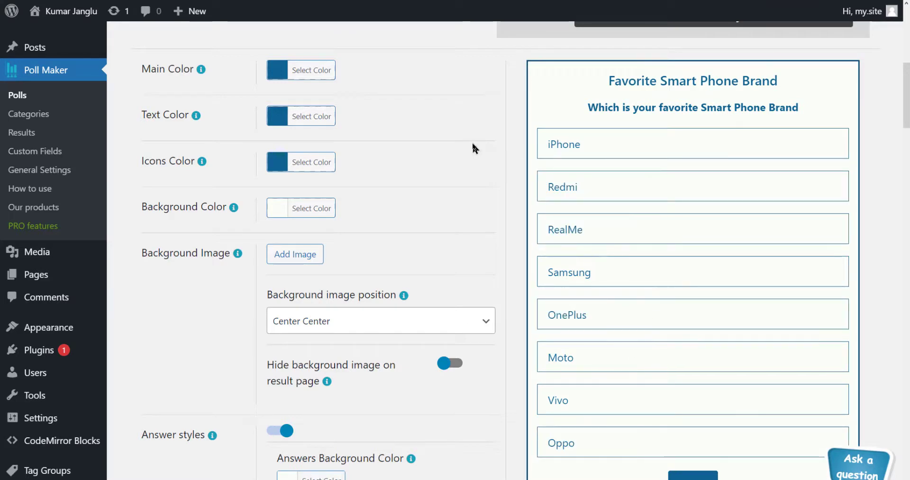
- Try pink, yellow and red as the poll's main color and settle on the preset blue
left_click(311, 71)
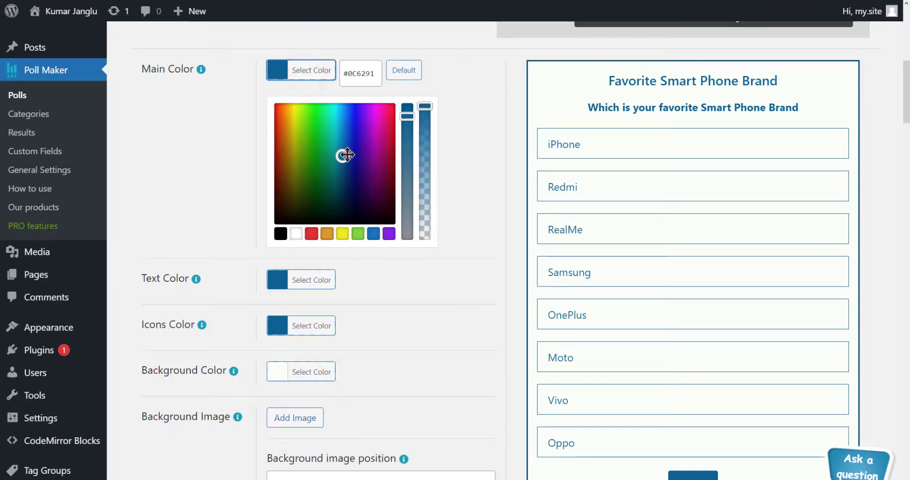
left_click_drag(347, 154, 386, 113)
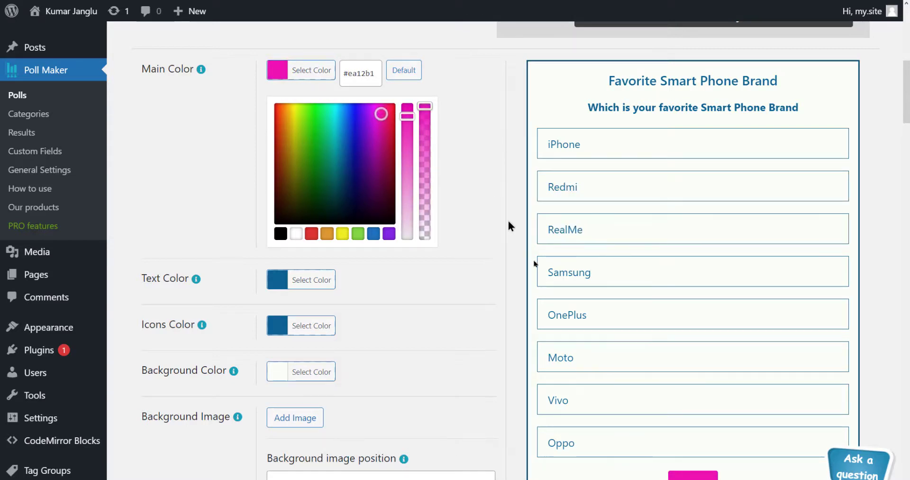
left_click(349, 234)
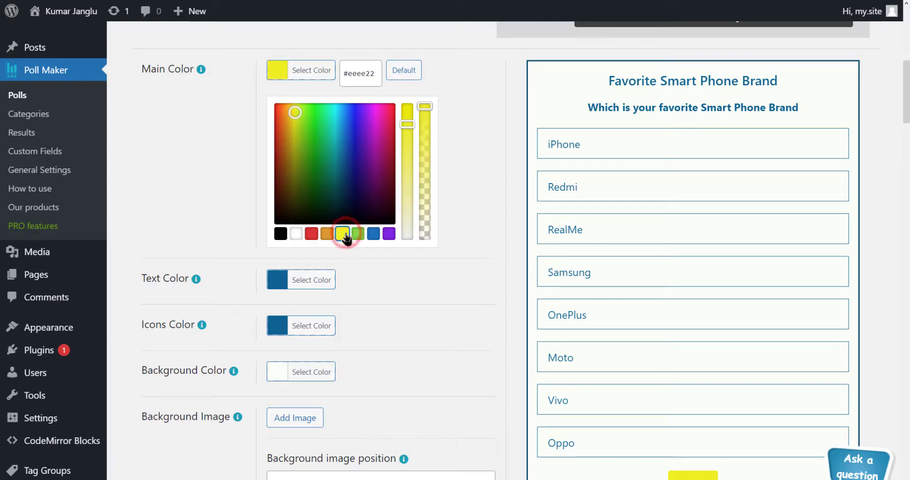
left_click(314, 233)
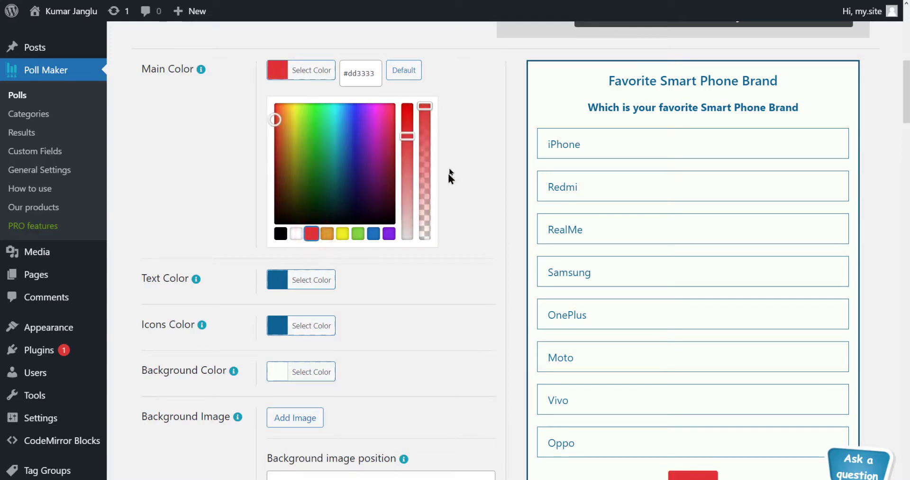
left_click(375, 234)
left_click(474, 182)
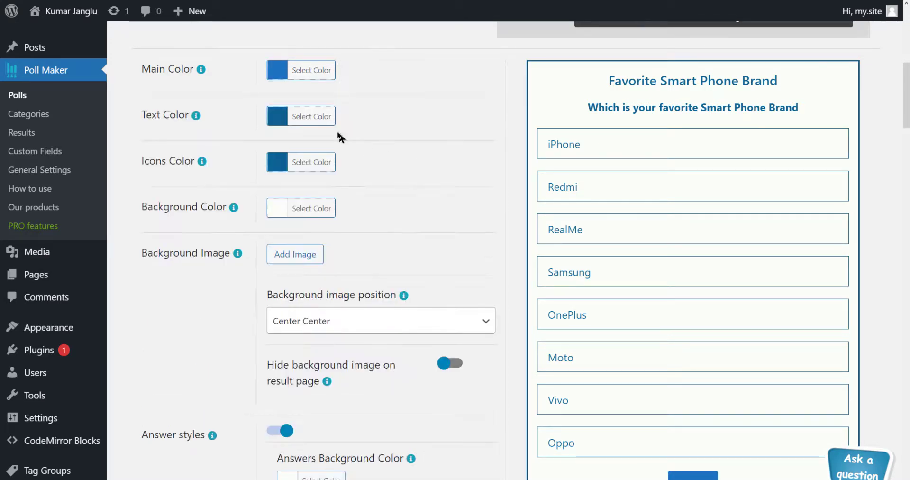
- Set the poll's text color to near-black #0a0000 and the icons color to a very dark brown
left_click(324, 124)
left_click_drag(299, 255, 270, 268)
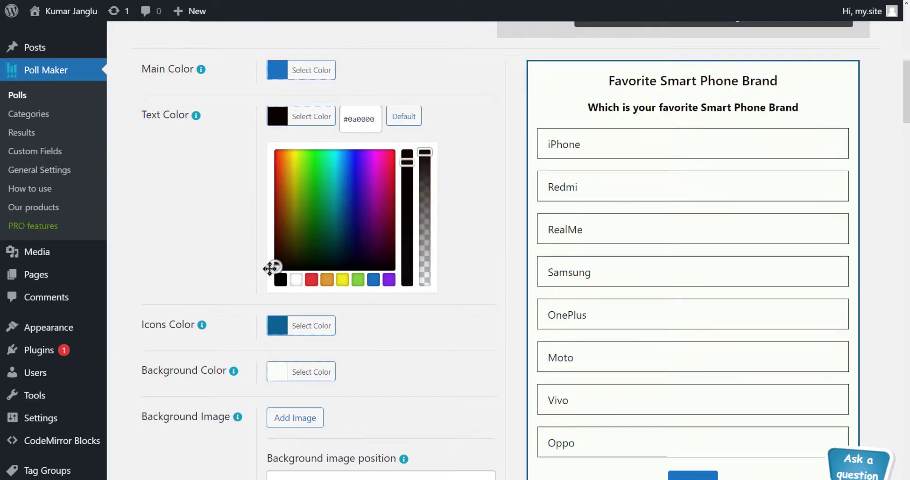
left_click(446, 204)
left_click(313, 164)
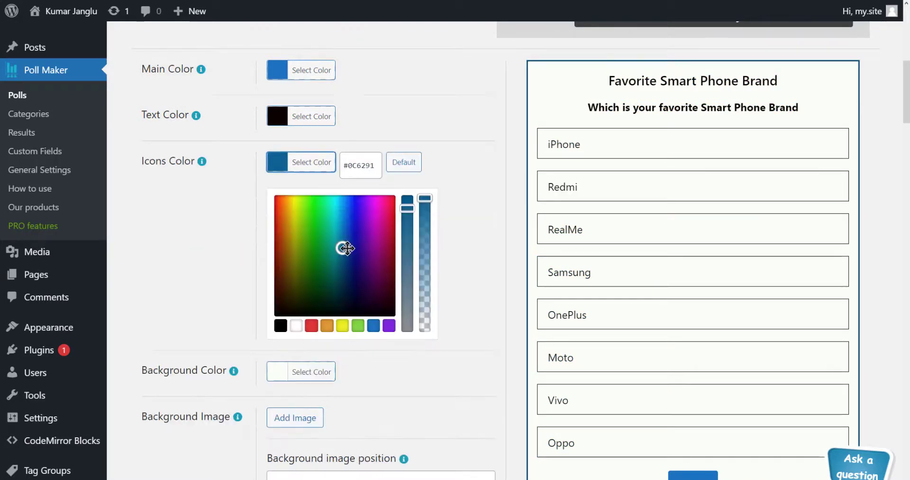
left_click_drag(347, 248, 261, 309)
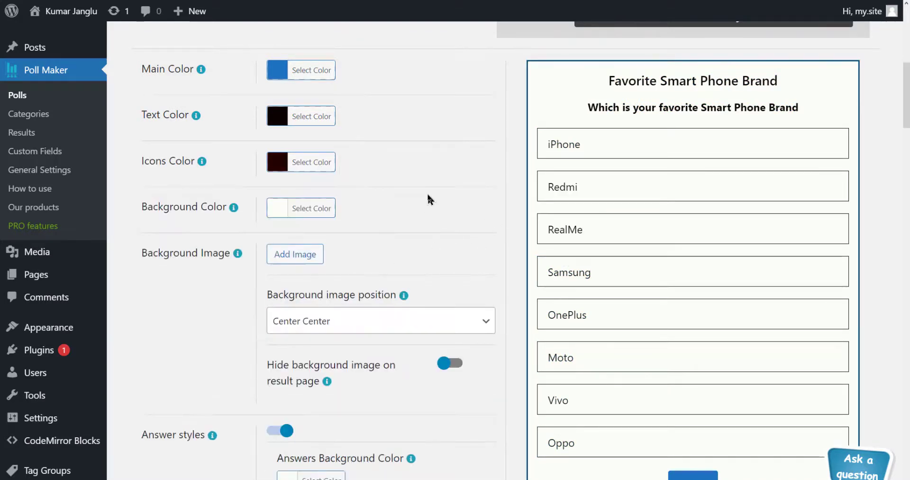
- Try several background colors for the poll and set it to the preset green #81d742
scroll(430, 199, "down", 1)
left_click(299, 190)
mouse_move(309, 223)
left_mouse_down()
mouse_move(319, 285)
mouse_move(356, 262)
left_mouse_up()
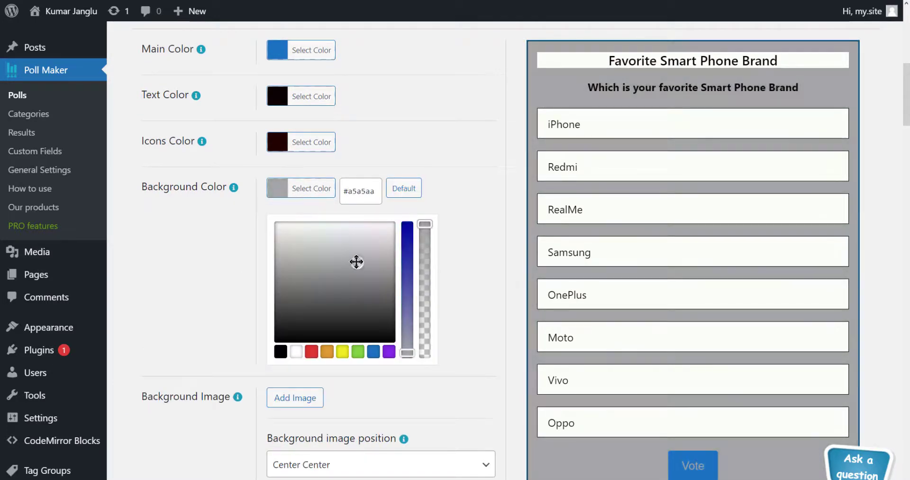
left_click(342, 352)
left_click(327, 352)
left_click(358, 352)
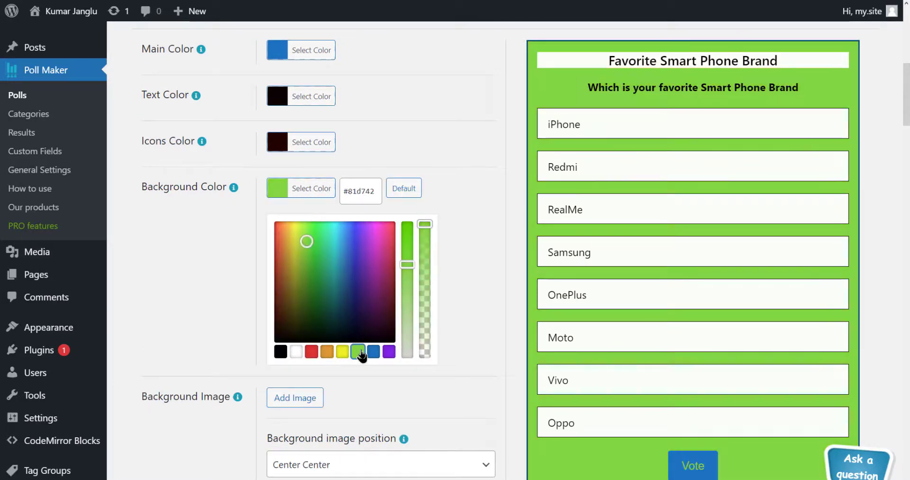
left_click(390, 358)
left_click(358, 351)
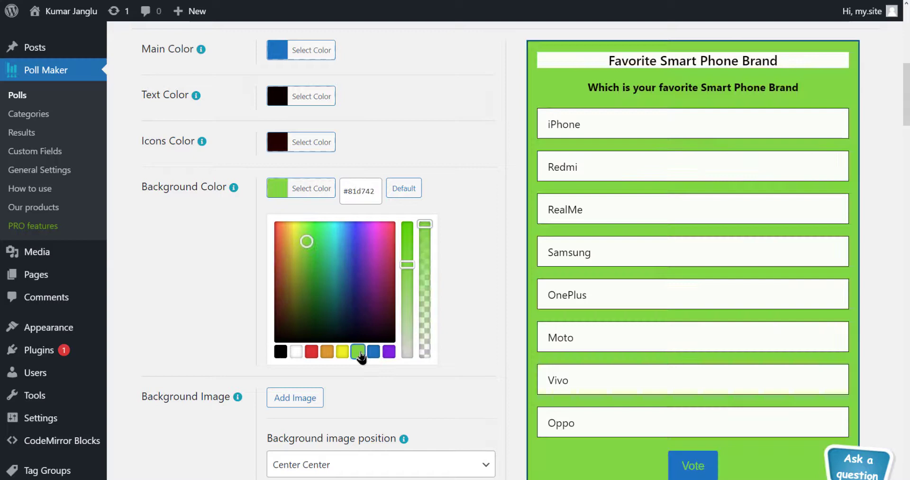
left_click(446, 271)
- Set the poll's main color to black, trying a bright pink first
left_click(313, 56)
left_click_drag(390, 98, 403, 82)
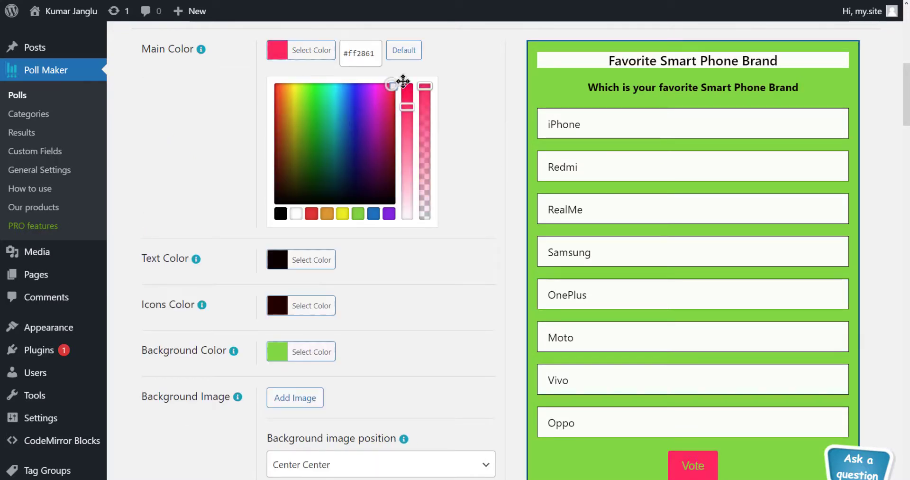
left_click_drag(317, 167, 263, 230)
left_click(262, 230)
- Set the answers background color to a muted light green, #bbd6ab
scroll(437, 169, "down", 3)
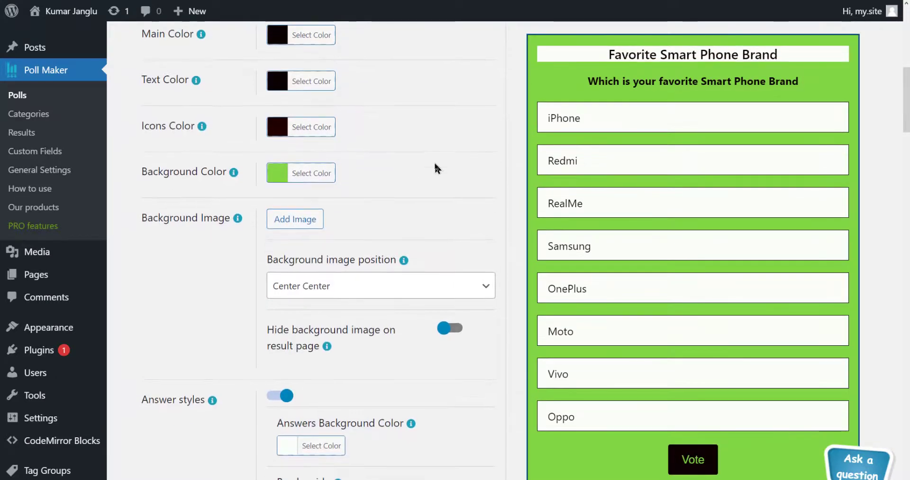
scroll(434, 162, "down", 5)
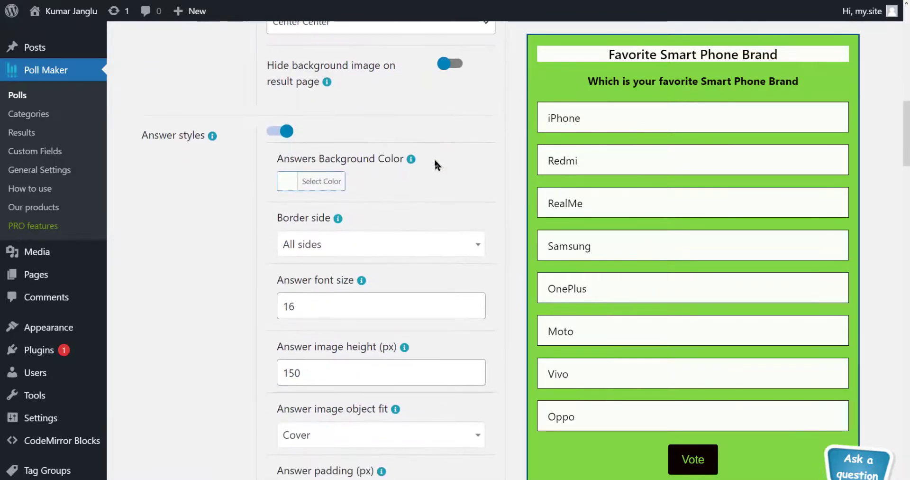
left_click(328, 179)
left_click(311, 264)
left_click(306, 336)
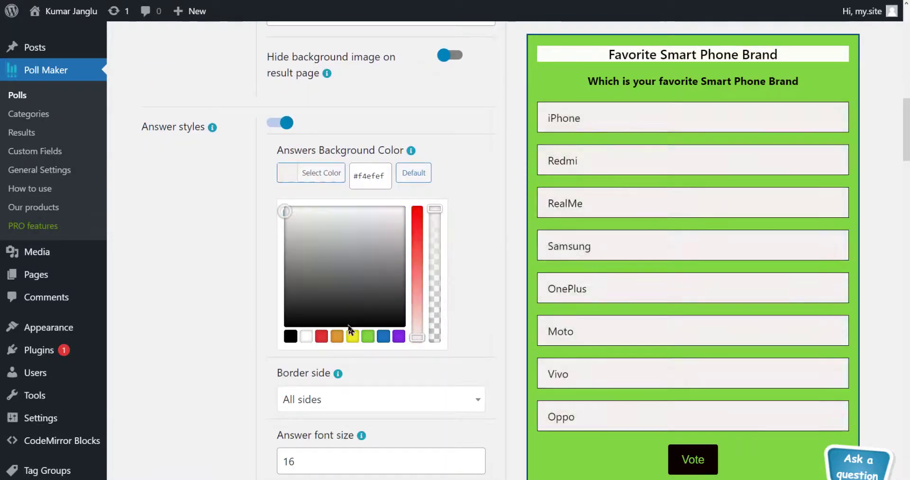
left_click(368, 337)
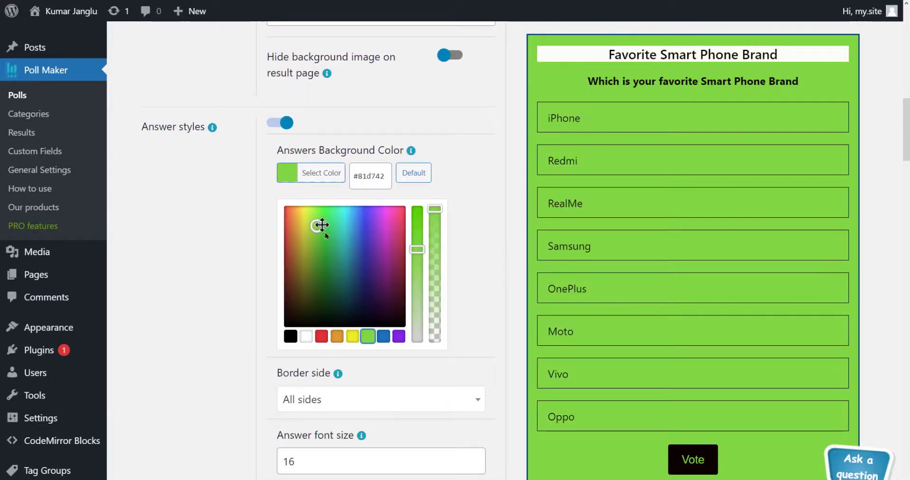
left_click_drag(418, 249, 418, 315)
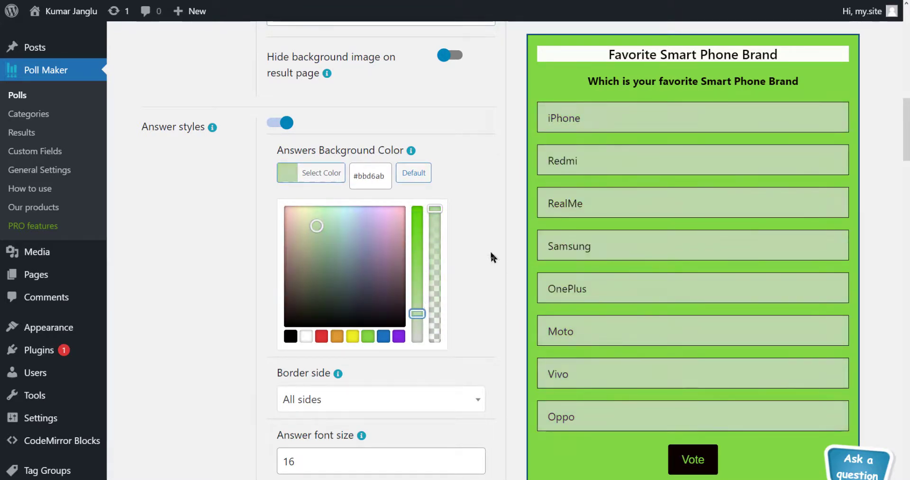
left_click(491, 256)
- Set the border side of the poll answers to None
scroll(491, 256, "down", 1)
left_click(471, 224)
left_click(401, 305)
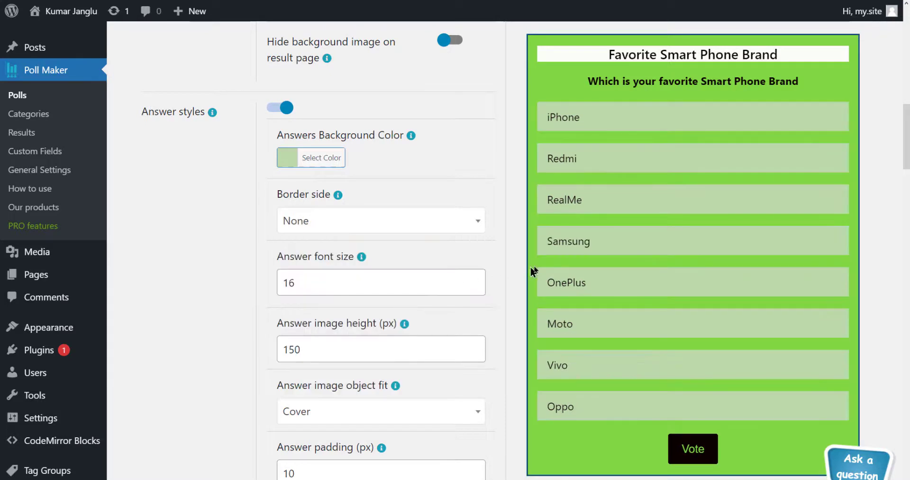
- Try an answer font size of 20 and return it to 16
left_click(462, 285)
scroll(475, 282, "up", 4)
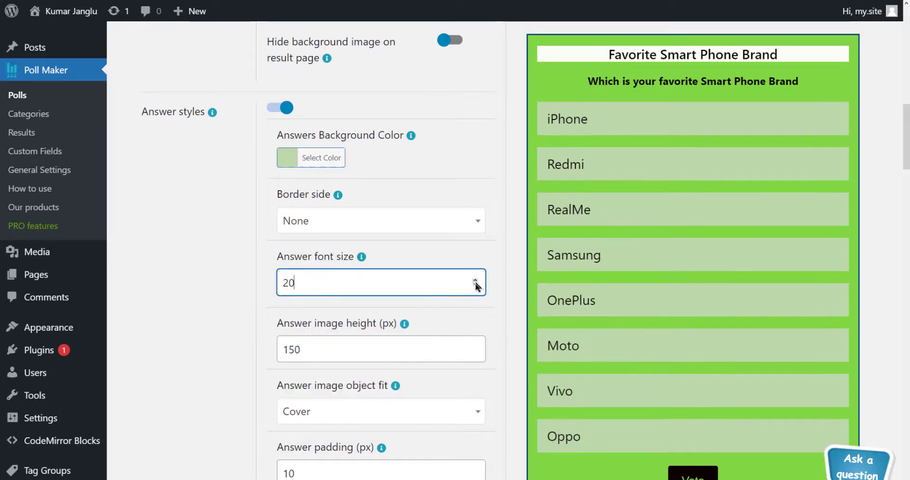
scroll(475, 283, "down", 4)
- Set the answer padding to 4 px and the answer gap to 2 px
scroll(444, 275, "down", 5)
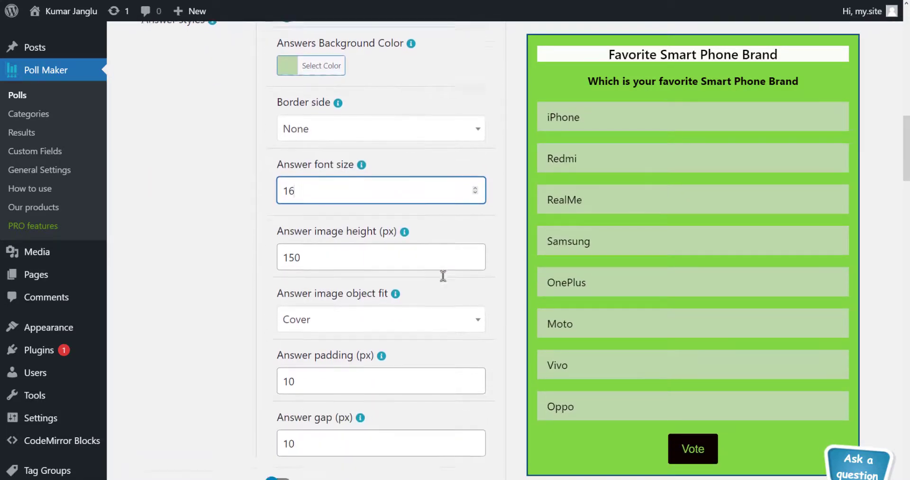
left_click(476, 223)
scroll(476, 223, "down", 6)
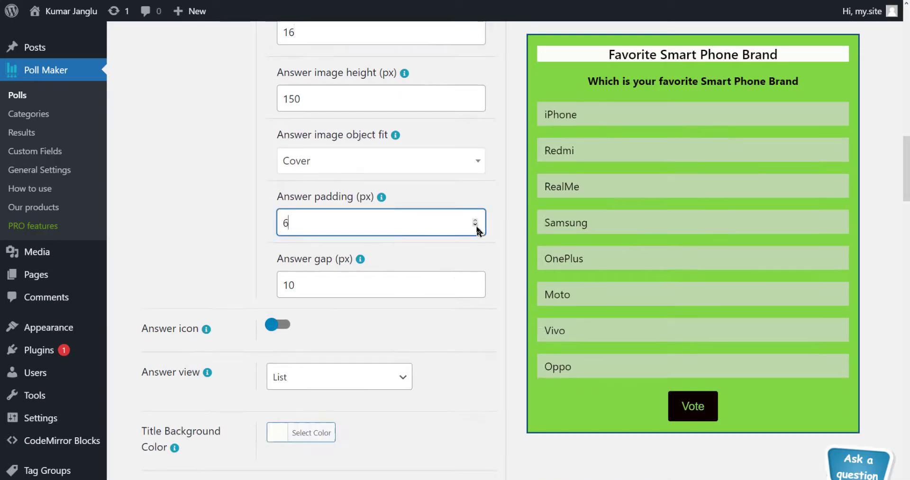
scroll(433, 250, "down", 1)
left_click(475, 279)
scroll(475, 279, "down", 8)
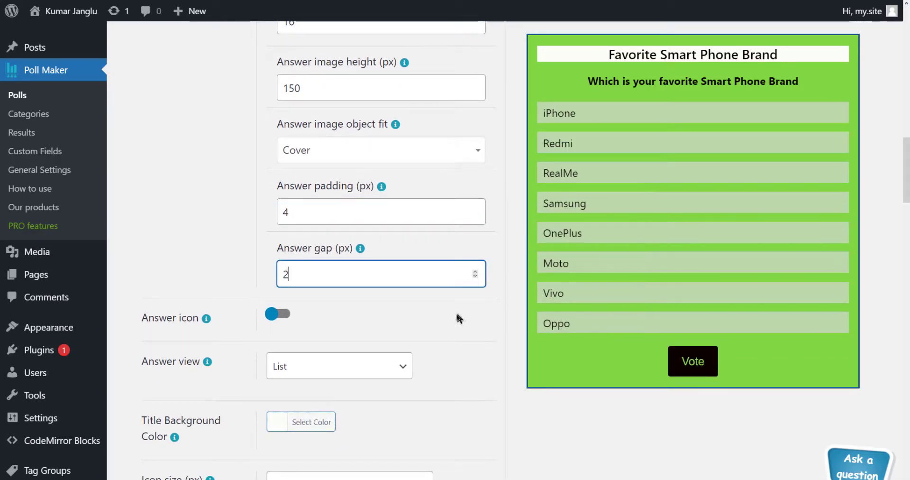
- Enable answer icons in the round style and set the answer view to Grid
scroll(457, 316, "down", 1)
left_click(281, 274)
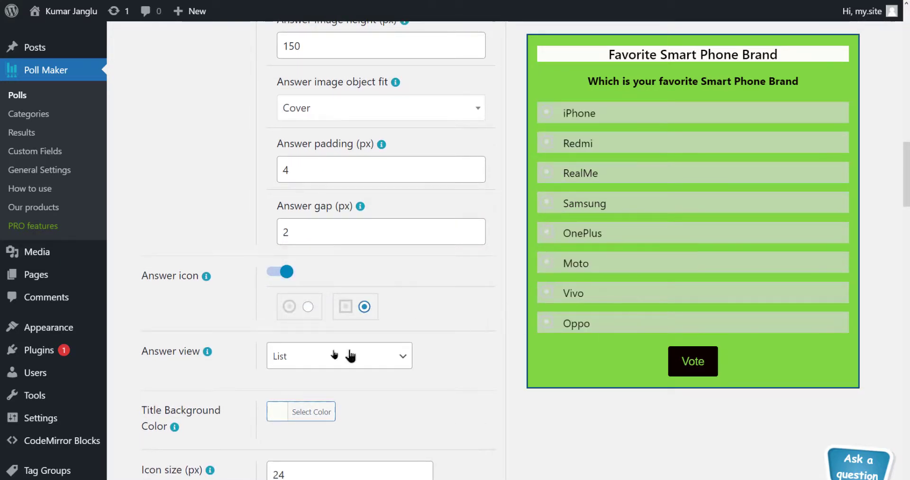
scroll(415, 351, "down", 1)
left_click(386, 299)
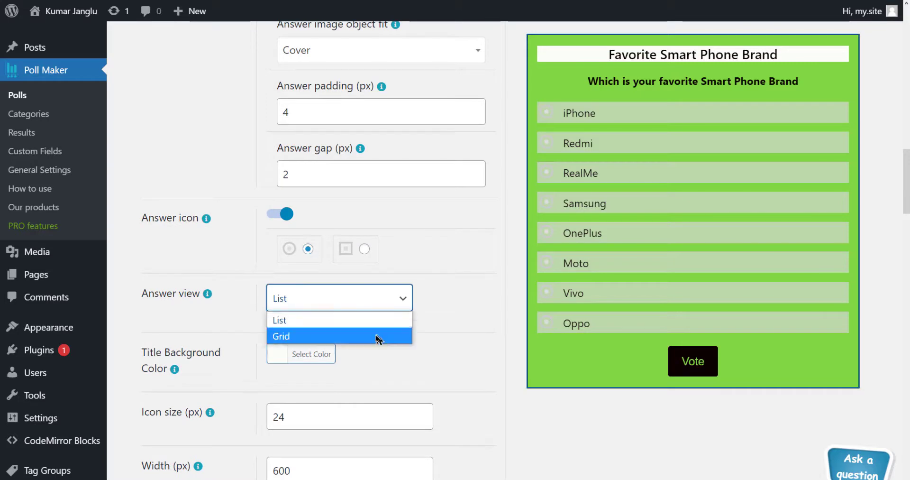
left_click(378, 336)
- Set the title background color to the preset green #81d742 to match the poll background
scroll(482, 274, "down", 3)
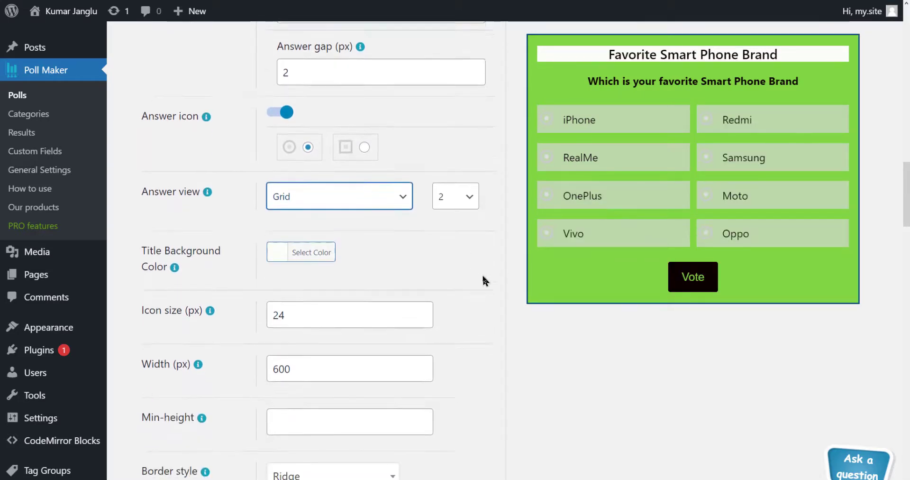
left_click(323, 216)
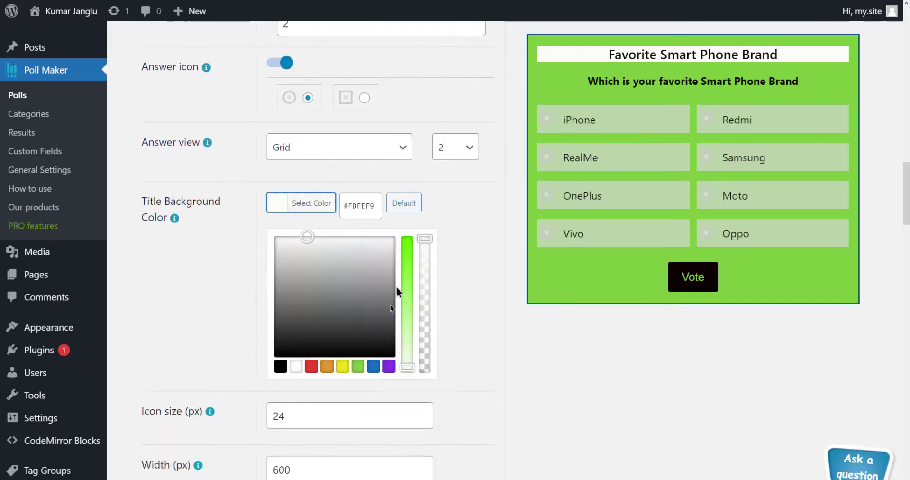
left_click(359, 367)
left_click_drag(409, 274, 408, 293)
left_click_drag(400, 250, 399, 243)
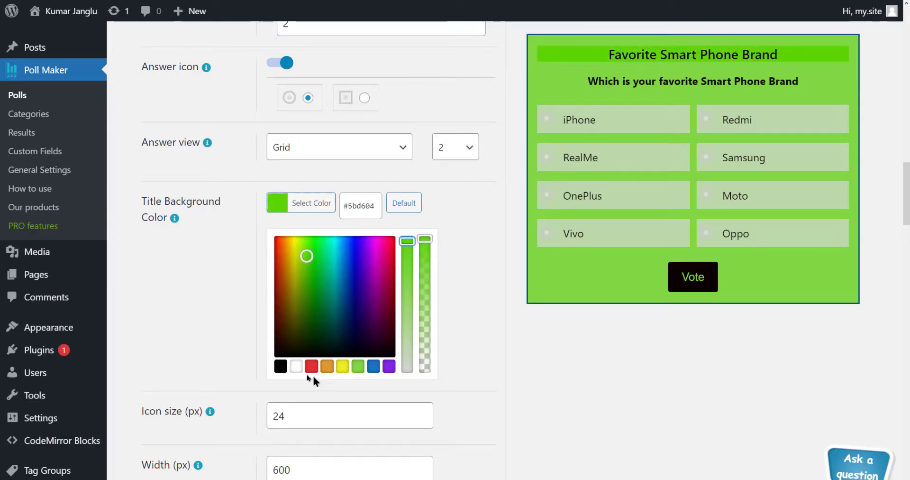
left_click(281, 368)
left_click(358, 368)
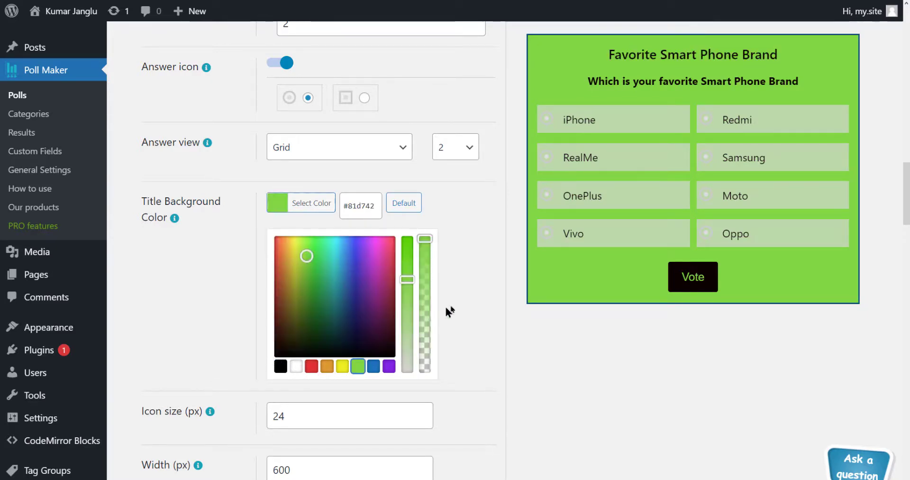
left_click(469, 294)
- Set the poll's icon size to 30 px
scroll(469, 294, "down", 3)
left_click(423, 198)
left_click(422, 197)
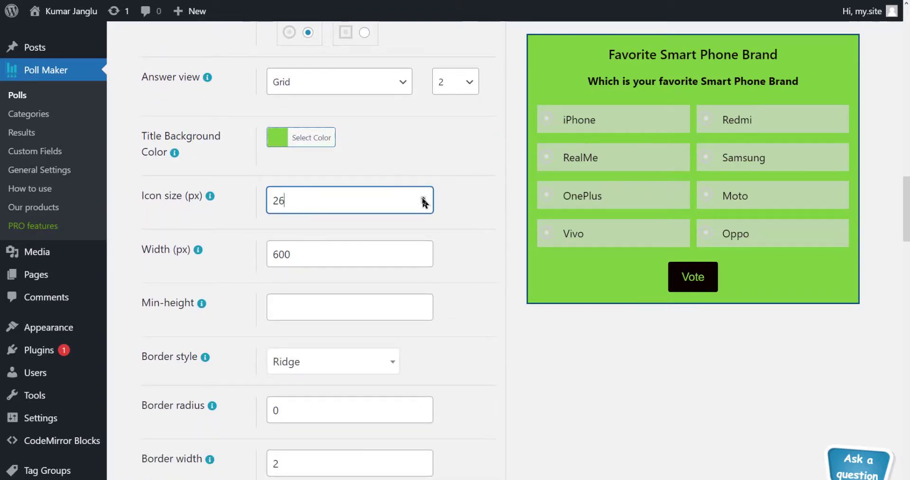
left_click(423, 197)
left_click(423, 198)
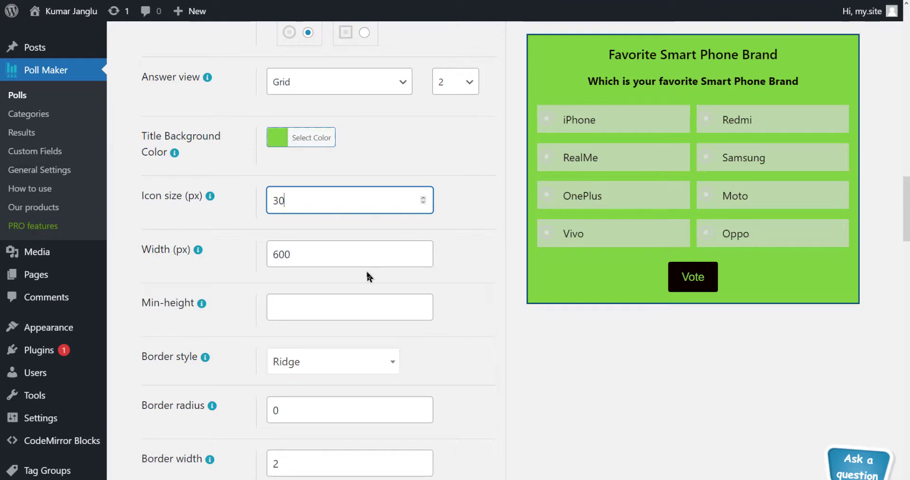
- Set the poll's border style to Double
scroll(368, 275, "down", 3)
left_click(387, 253)
left_click(358, 316)
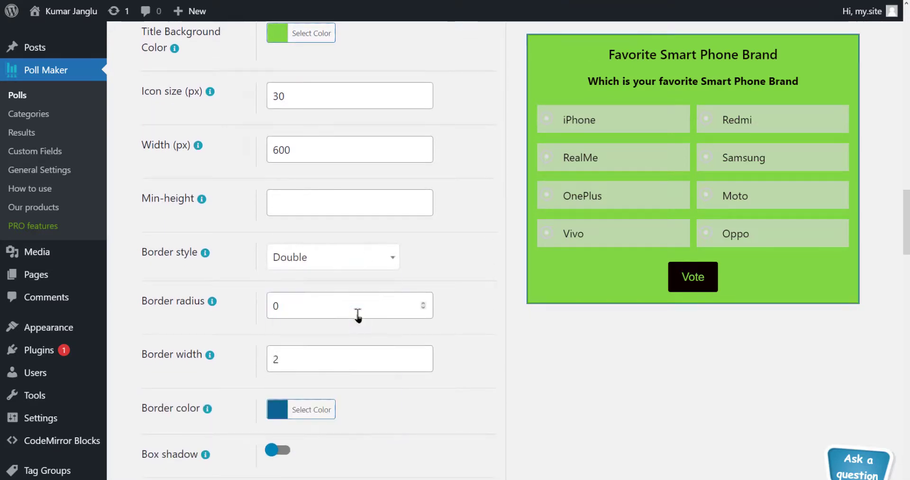
- Set the poll's border style to None
left_click(393, 257)
scroll(361, 354, "up", 3)
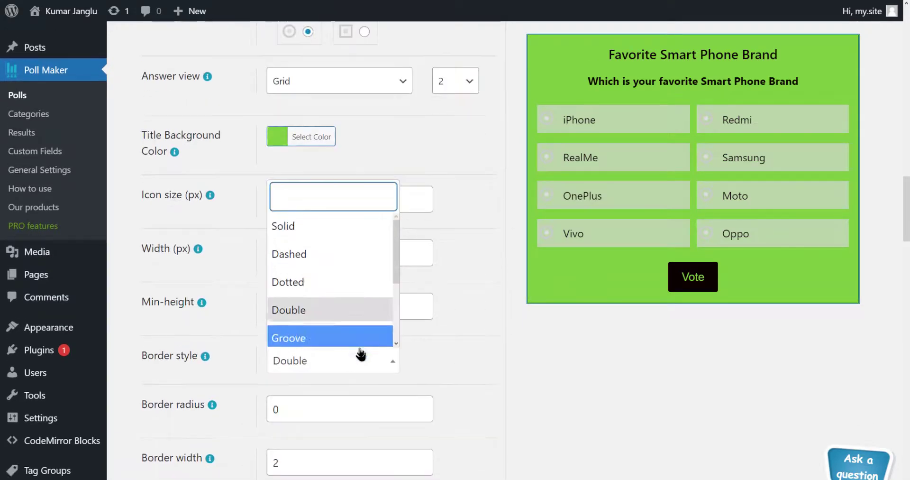
scroll(349, 287, "down", 3)
left_click(341, 330)
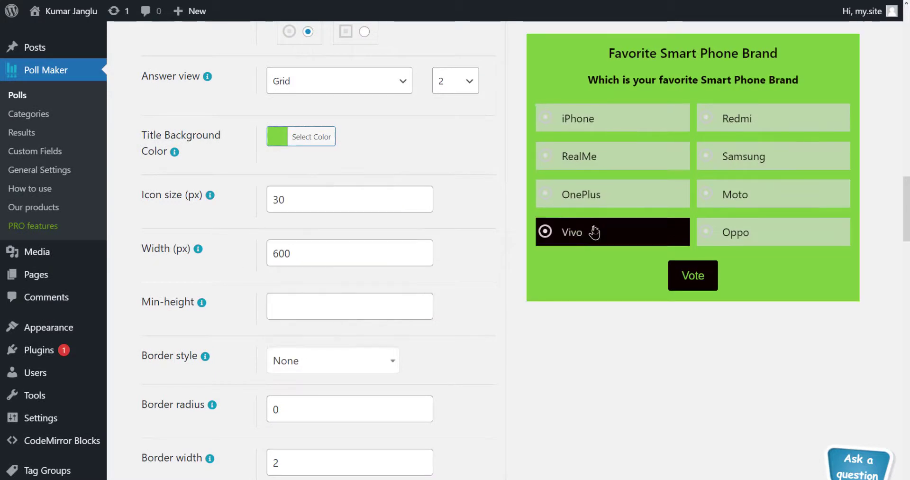
- Try out the poll's box shadow and background gradient, switching each one off again
scroll(414, 247, "down", 2)
scroll(419, 245, "down", 5)
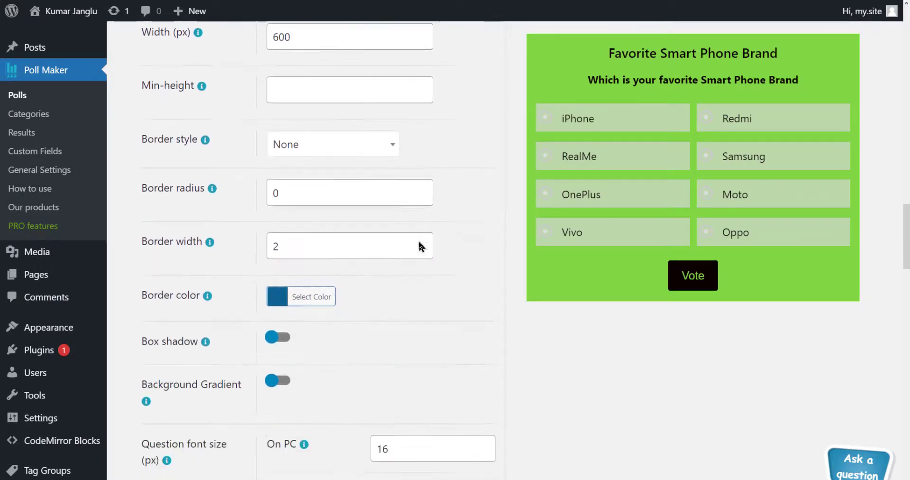
left_click(284, 221)
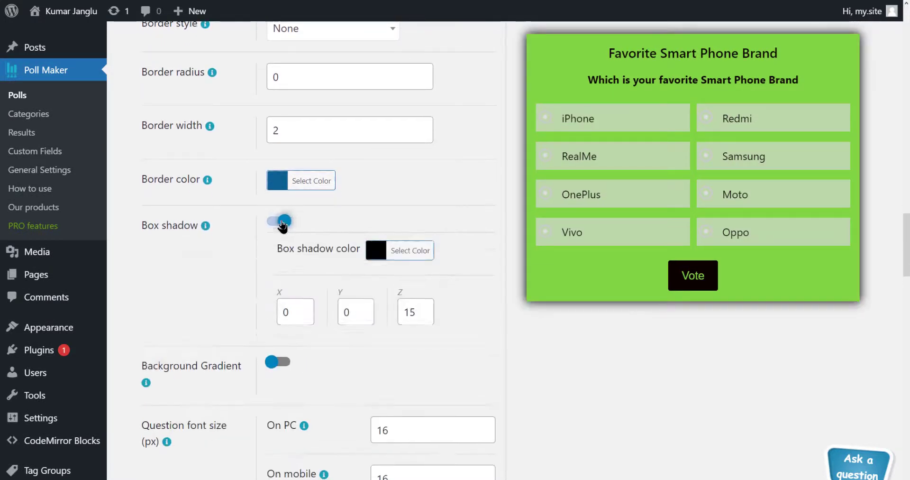
left_click(283, 221)
left_click(283, 265)
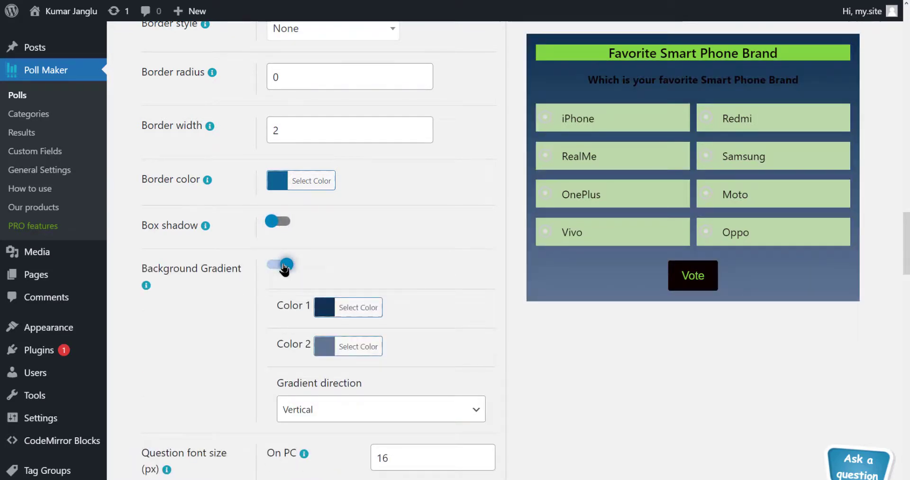
left_click(283, 264)
- Set the poll's buttons size to Large in the button styles
scroll(331, 266, "down", 3)
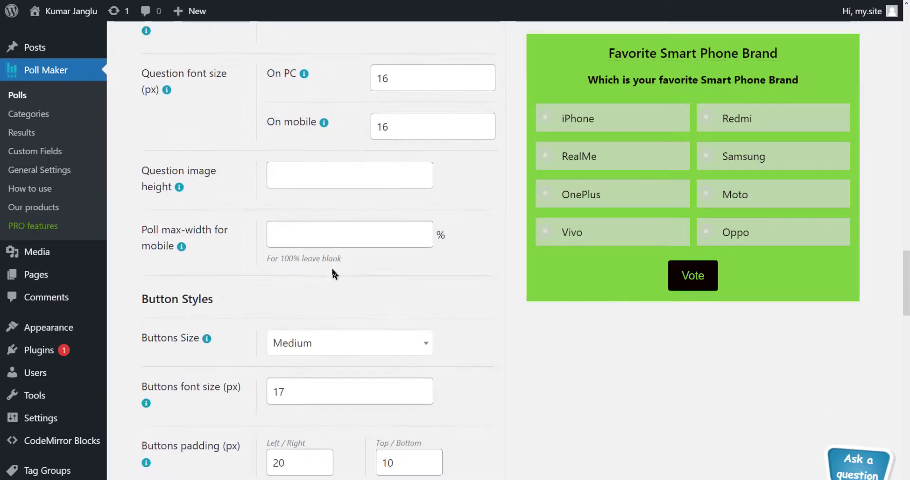
scroll(341, 266, "down", 2)
left_click(421, 235)
left_click(418, 260)
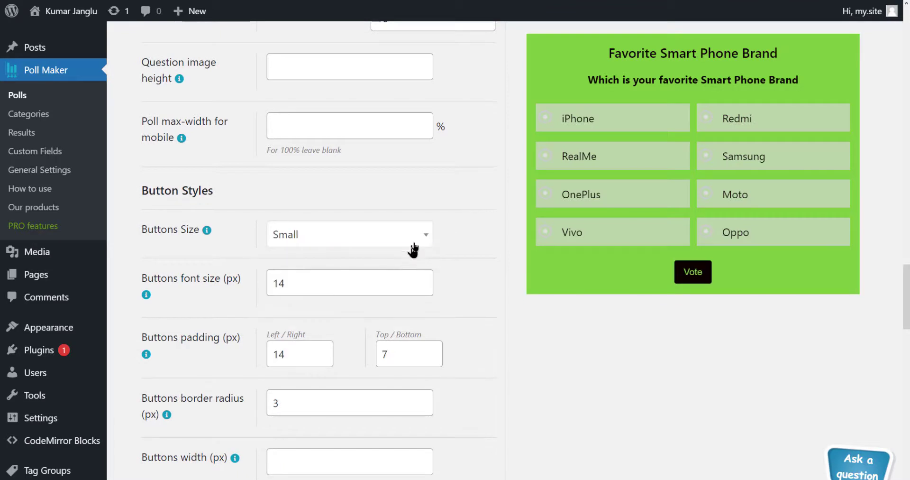
left_click(414, 244)
left_click(414, 313)
- Set the buttons padding to 48 px left/right and 8 px top/bottom
scroll(413, 293, "down", 2)
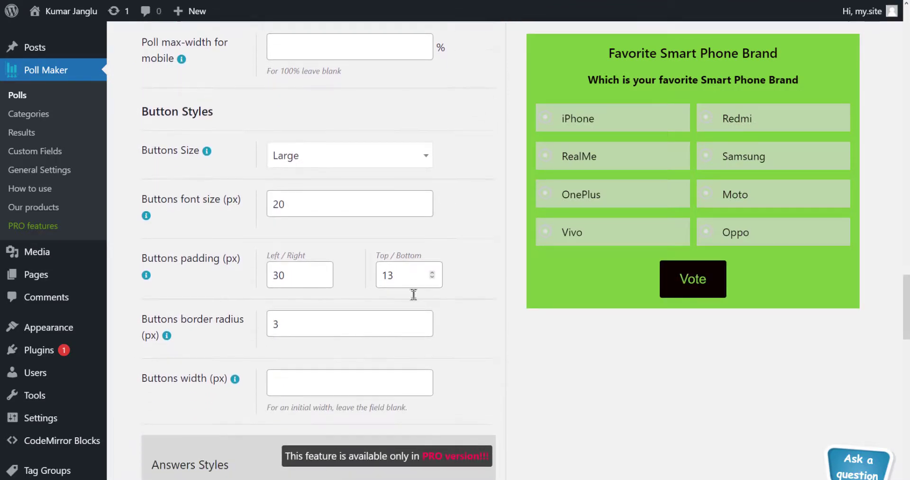
scroll(413, 294, "down", 1)
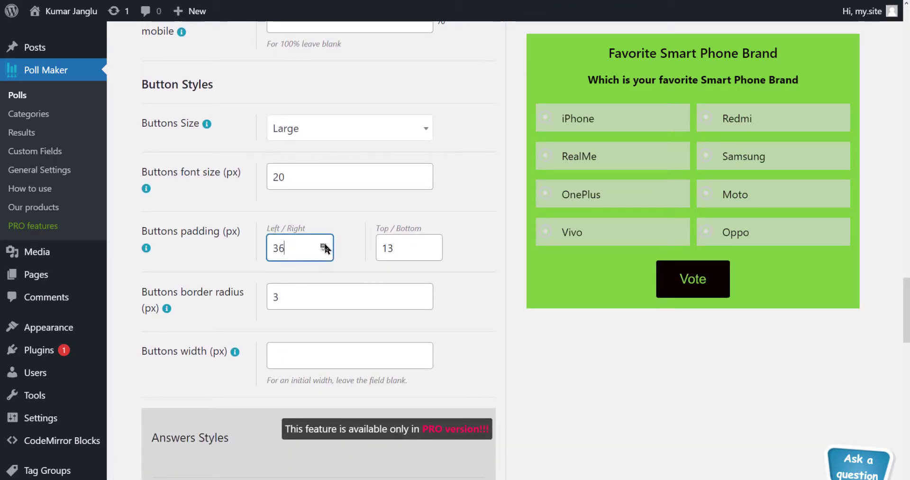
left_click(432, 250)
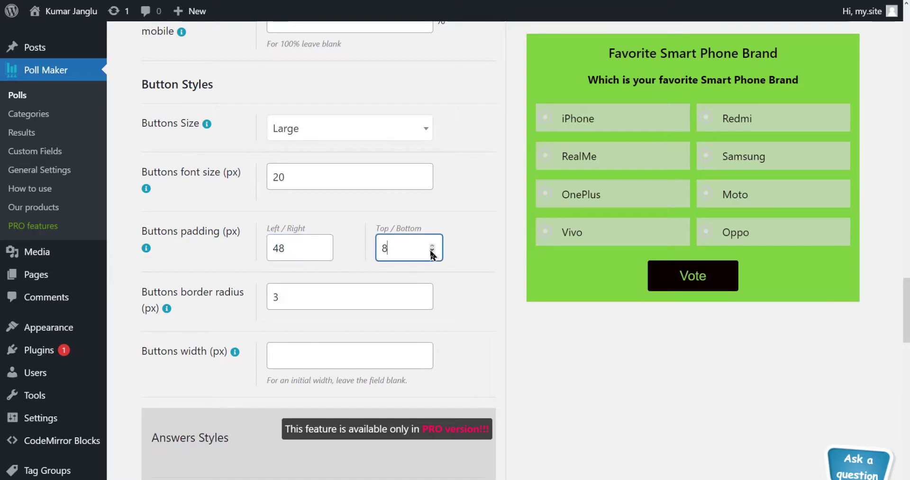
- Look over the remaining style options and save the poll's styling
scroll(395, 279, "down", 10)
scroll(398, 280, "down", 10)
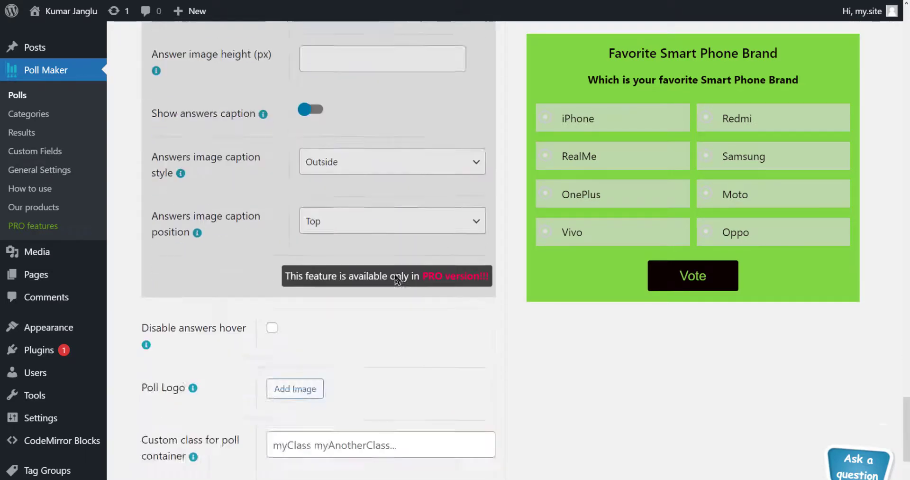
scroll(397, 277, "up", 1)
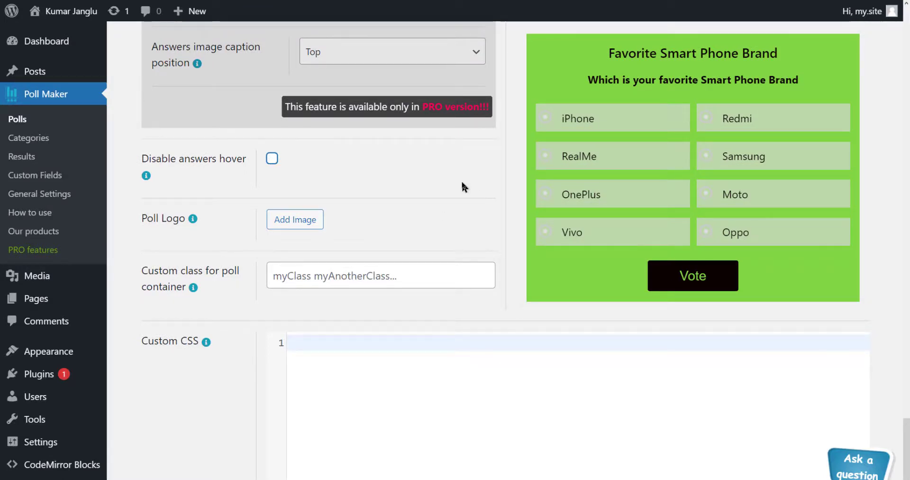
scroll(437, 229, "up", 8)
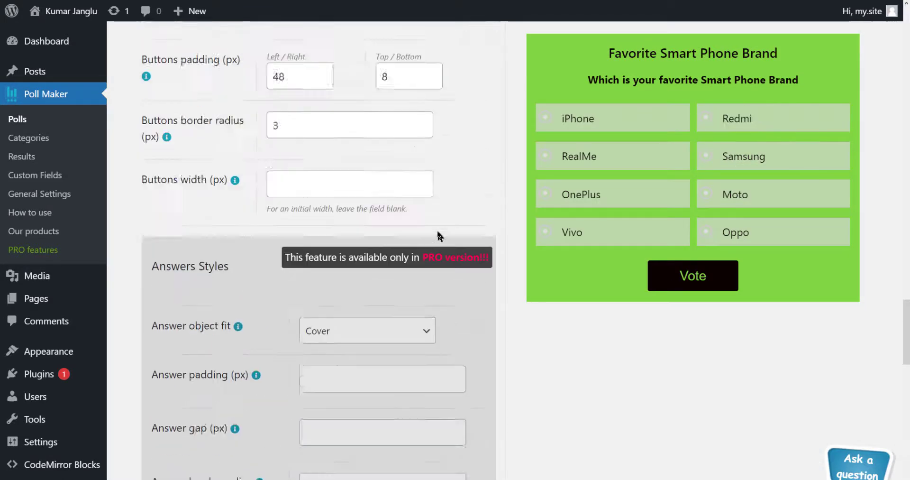
scroll(440, 236, "up", 15)
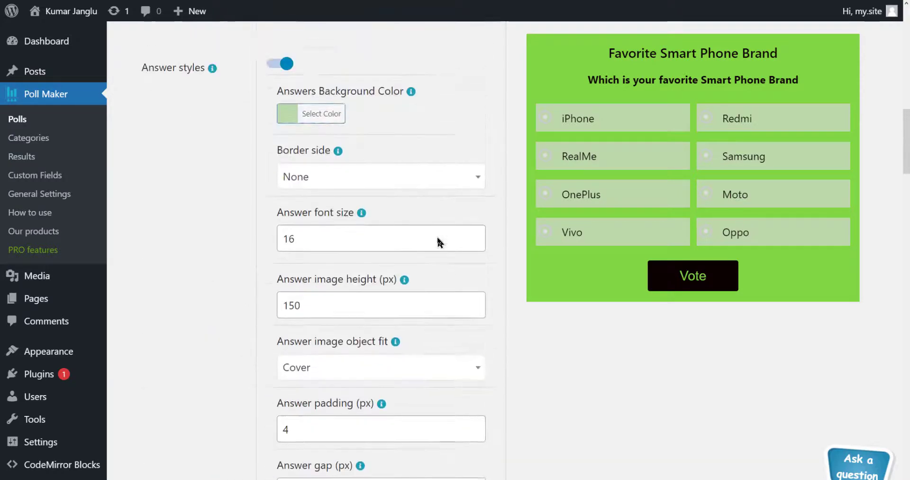
scroll(437, 238, "up", 15)
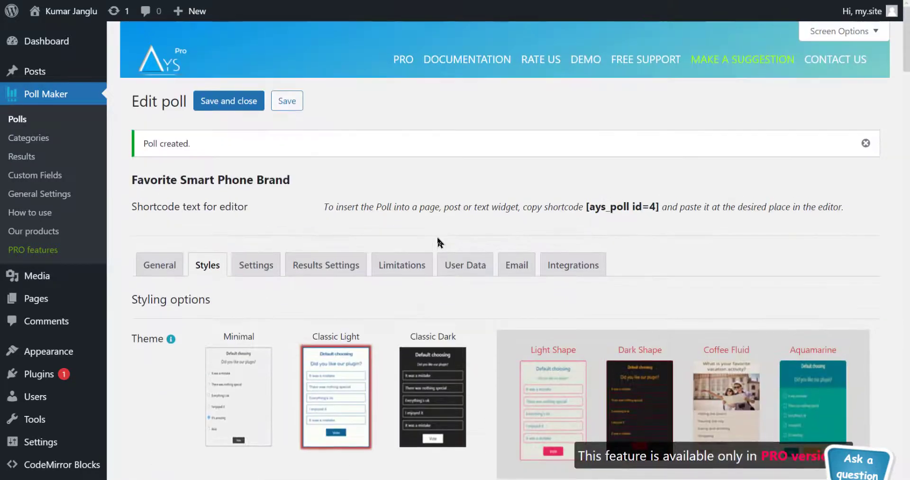
left_click(292, 101)
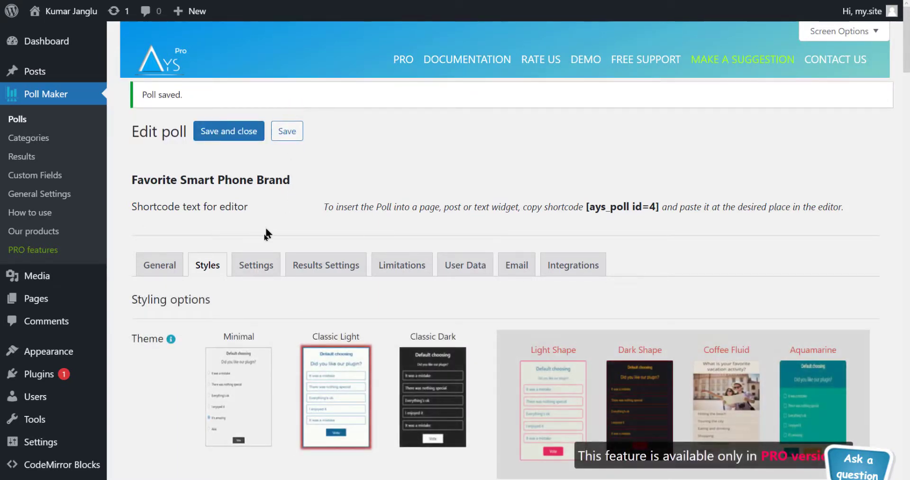
- In the poll's feature options, change the vote button text to "Submit"
left_click(262, 268)
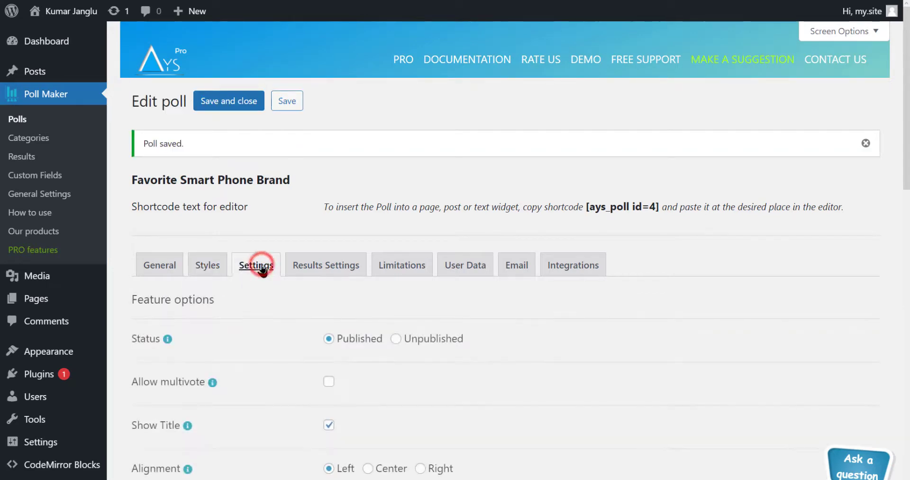
scroll(356, 280, "down", 3)
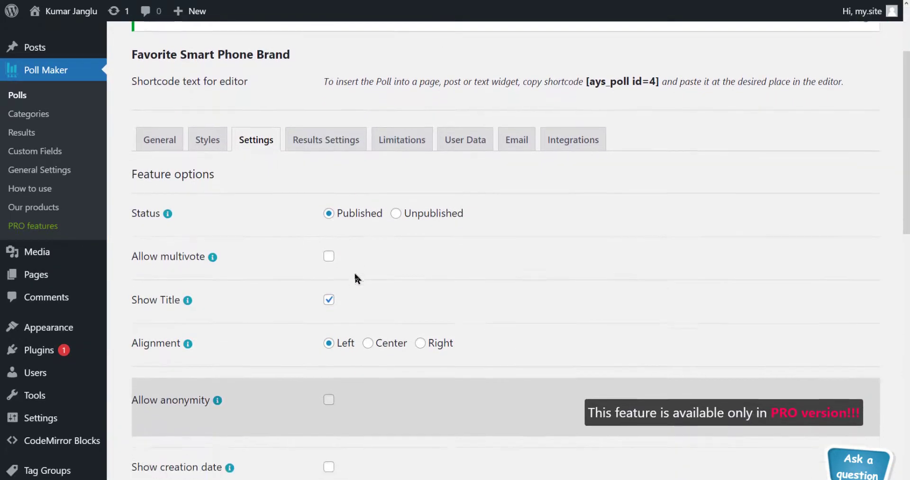
scroll(357, 279, "down", 3)
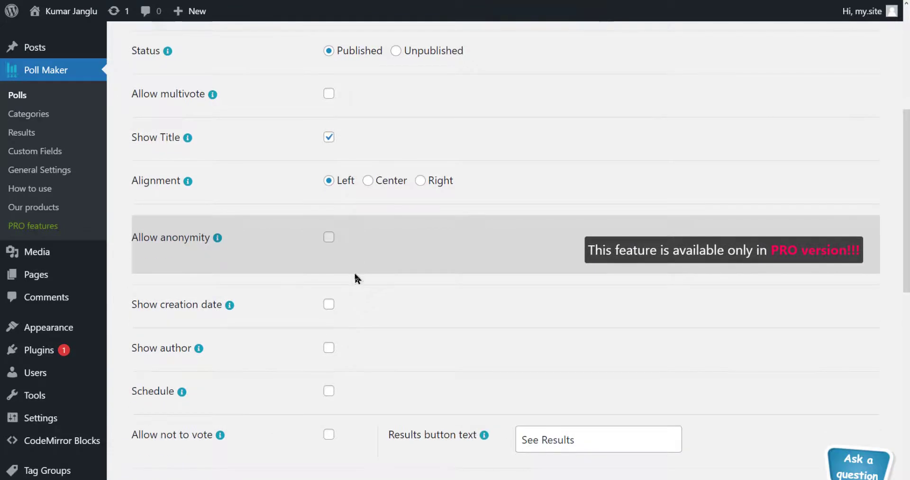
scroll(357, 279, "down", 4)
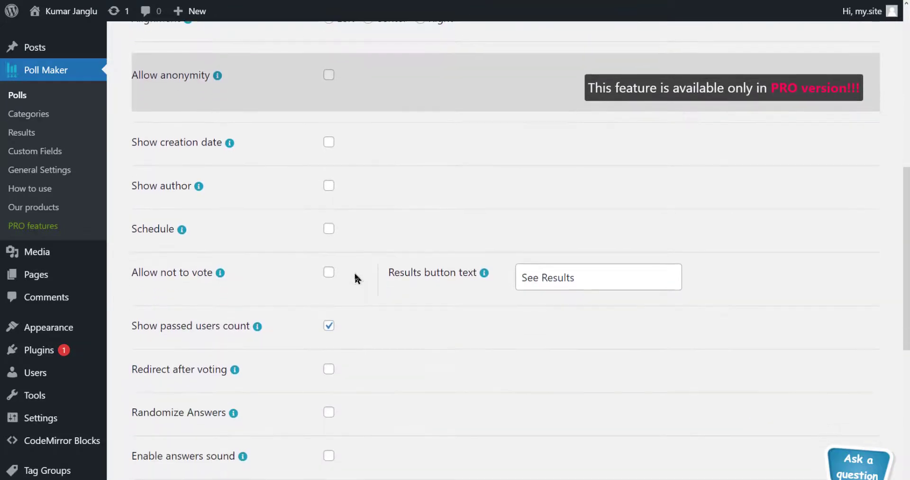
scroll(357, 278, "down", 3)
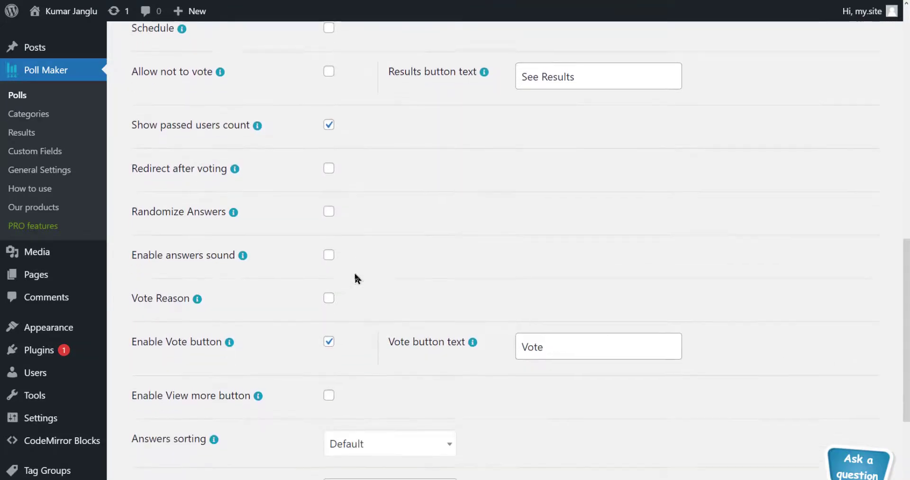
scroll(357, 279, "down", 2)
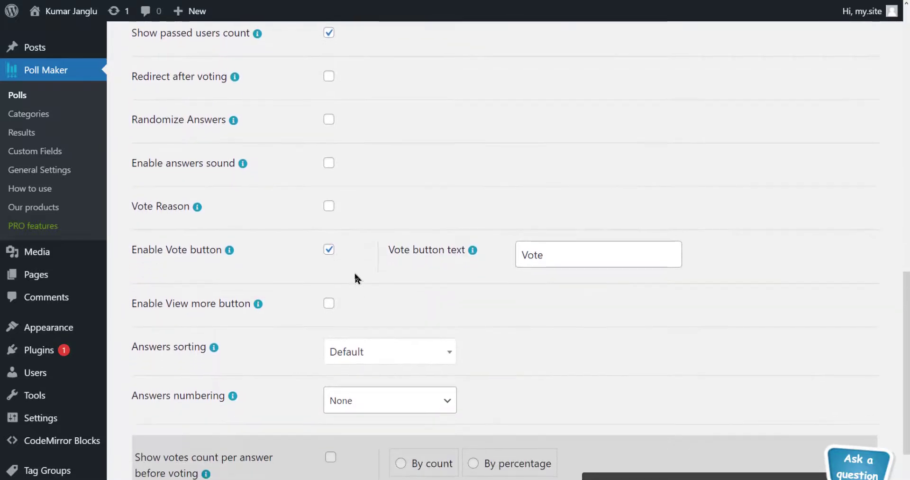
left_click(564, 247)
double_click(564, 247)
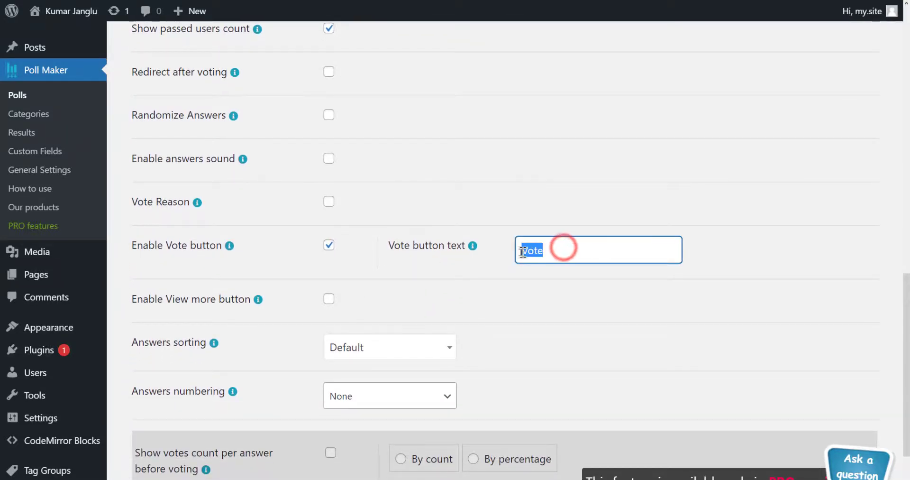
left_click_drag(564, 247, 541, 250)
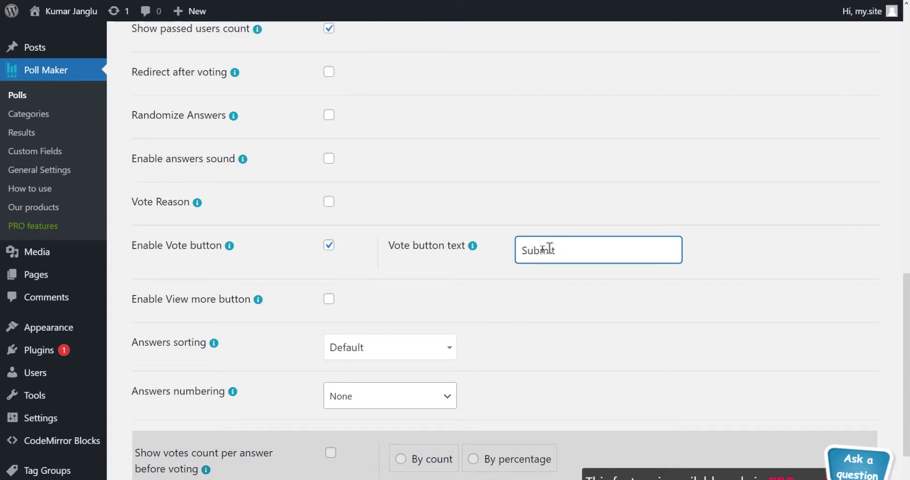
- Set the poll's answers sorting to Most Voted
scroll(469, 273, "down", 2)
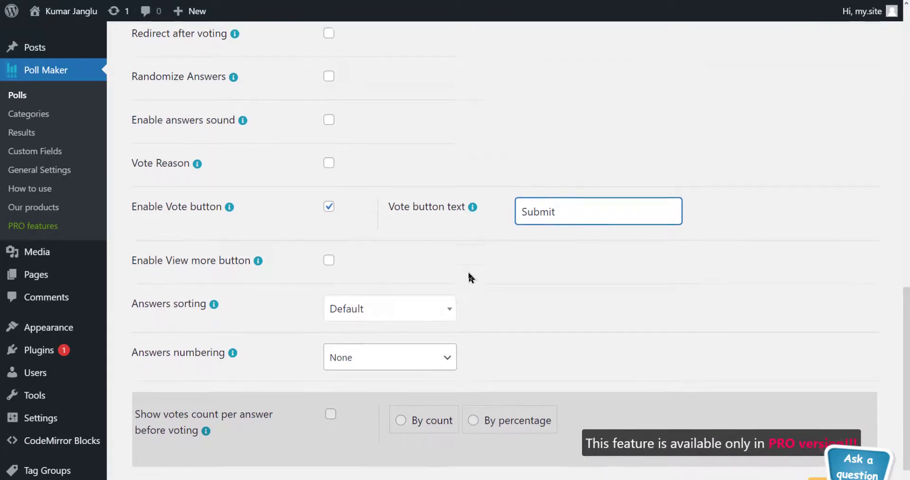
scroll(469, 278, "down", 1)
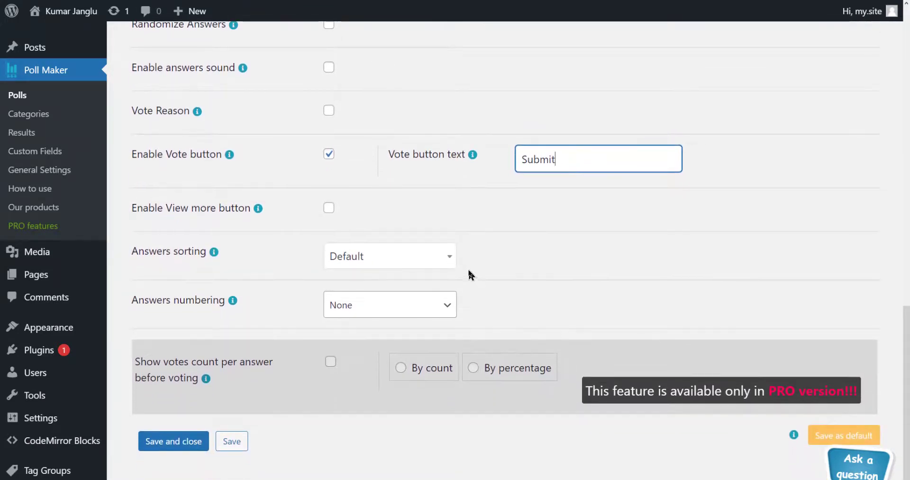
scroll(373, 332, "down", 1)
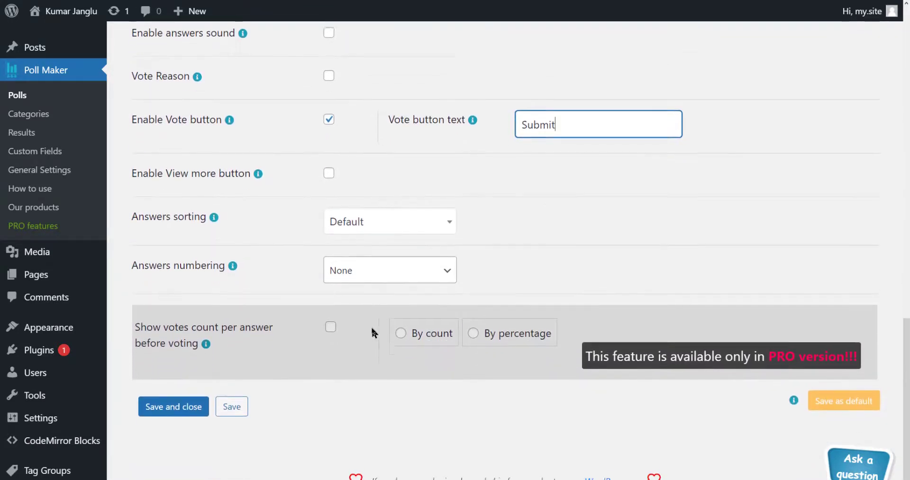
left_click(422, 218)
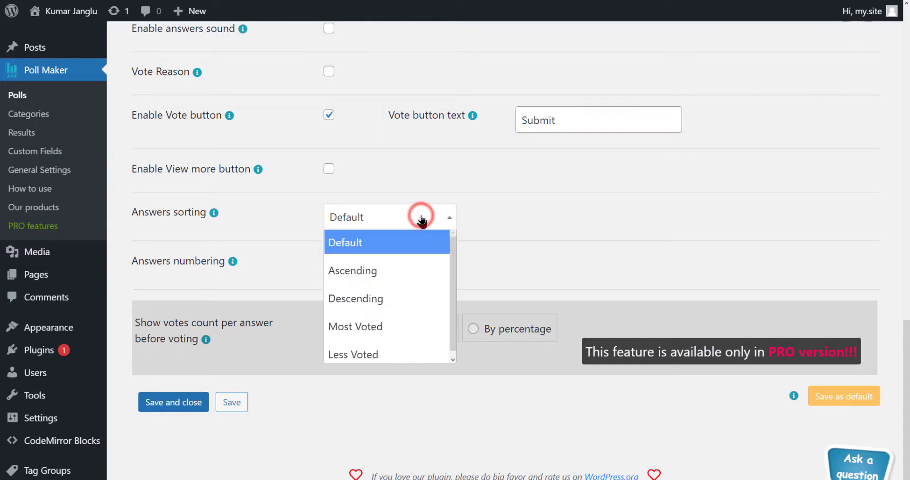
scroll(417, 309, "down", 1)
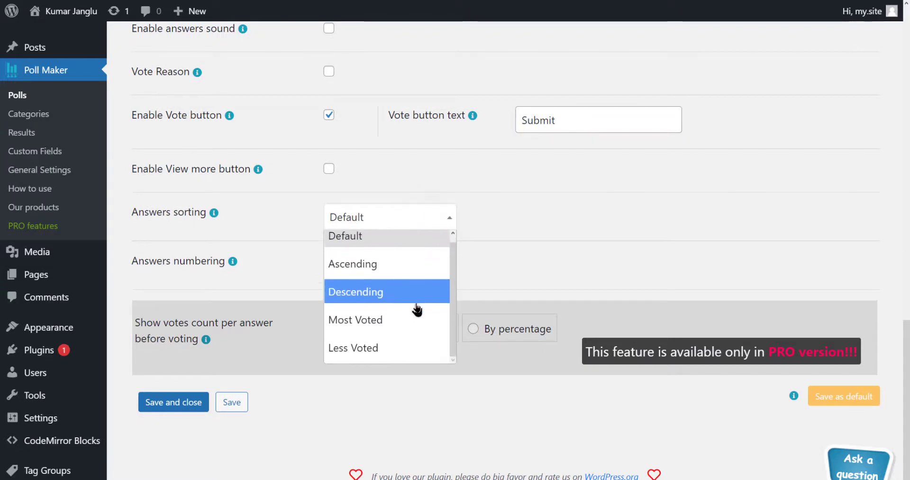
left_click(388, 324)
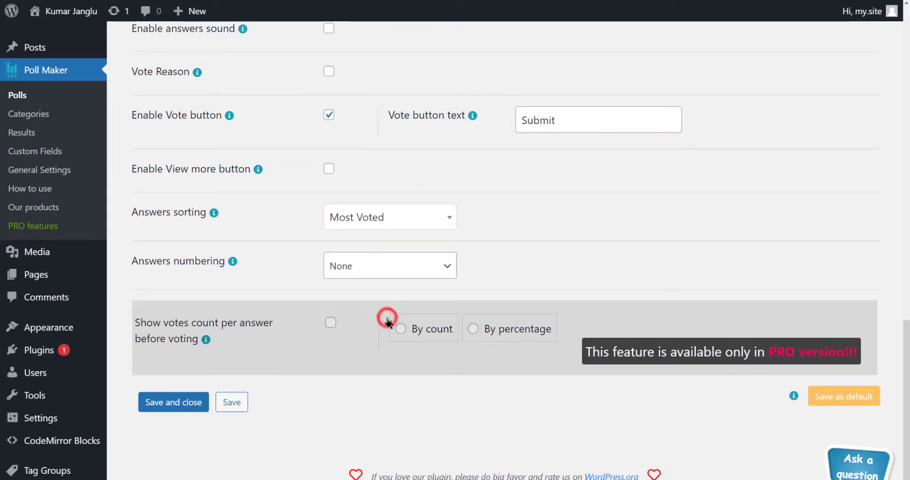
- Check the available answers numbering styles, keep None, and save the poll's settings
left_click(413, 271)
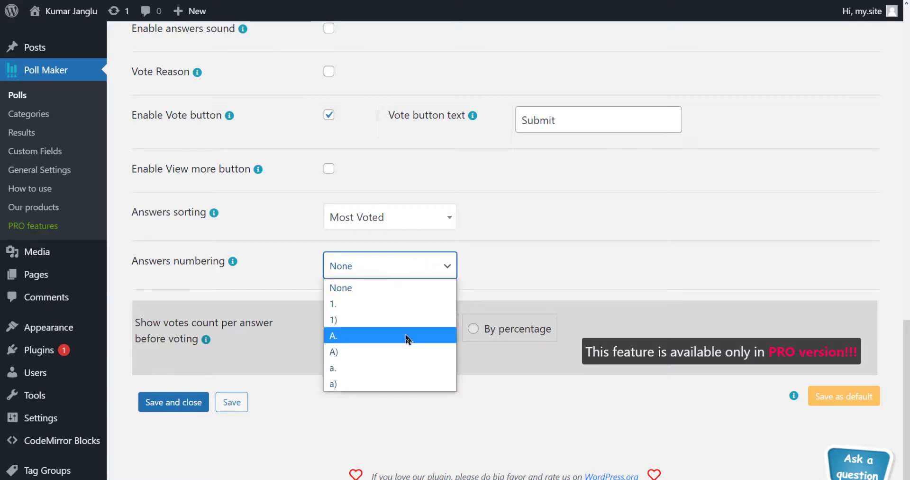
left_click(503, 262)
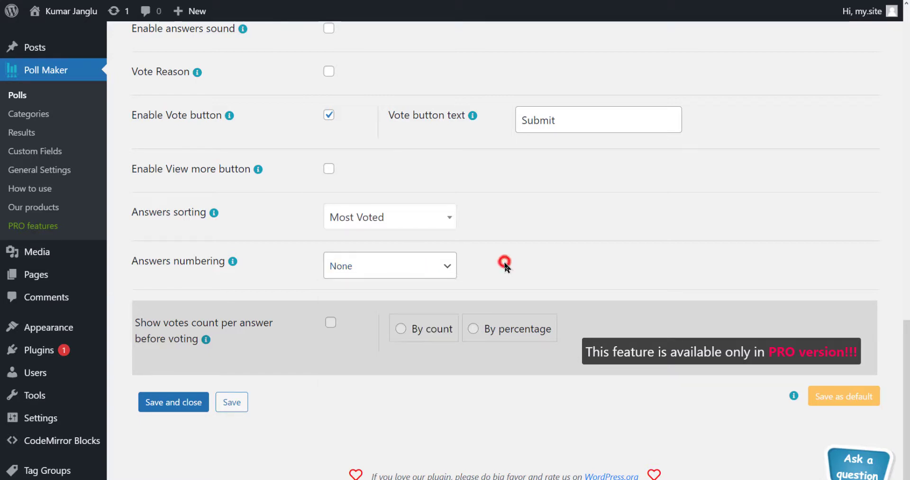
left_click(240, 403)
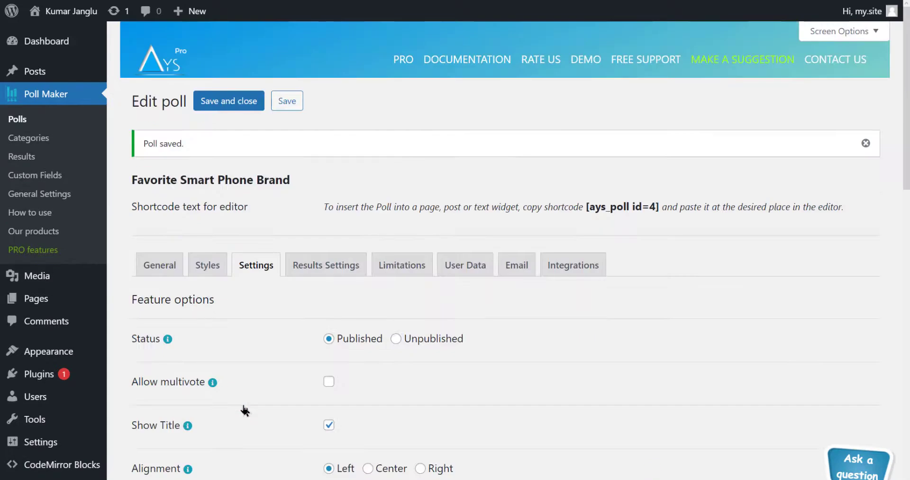
- In the poll's results settings, set the results sorting to Descending
left_click(317, 267)
scroll(420, 339, "down", 2)
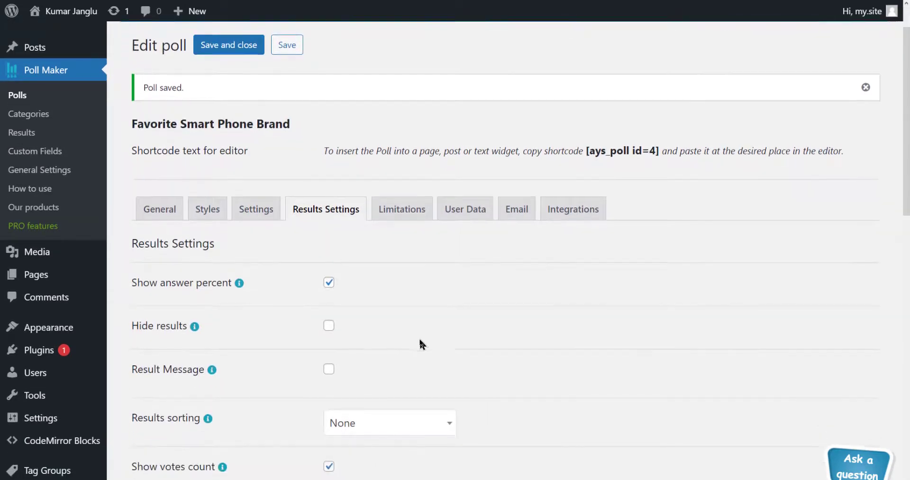
scroll(420, 341, "down", 3)
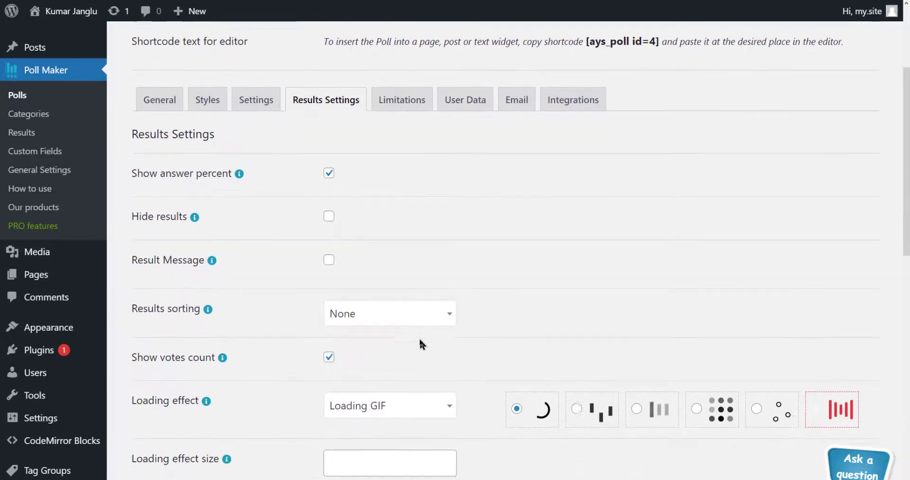
scroll(419, 342, "down", 2)
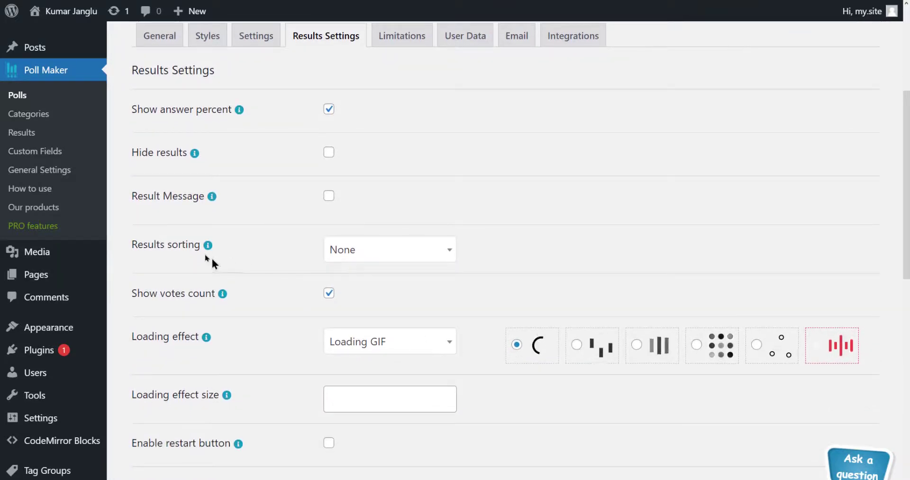
left_click(356, 248)
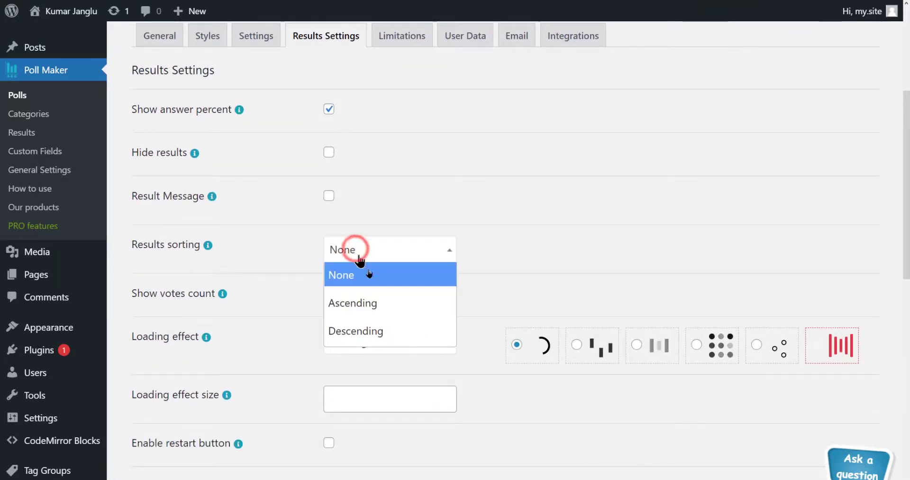
scroll(378, 307, "down", 1)
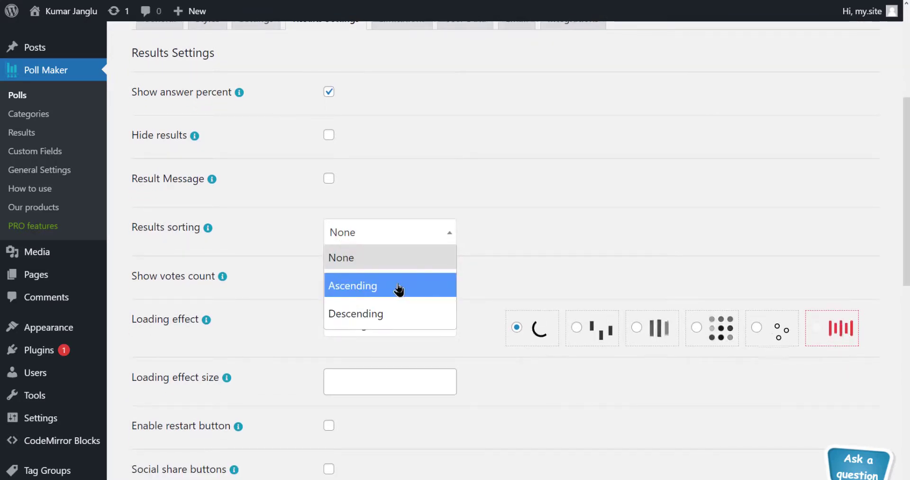
left_click(391, 314)
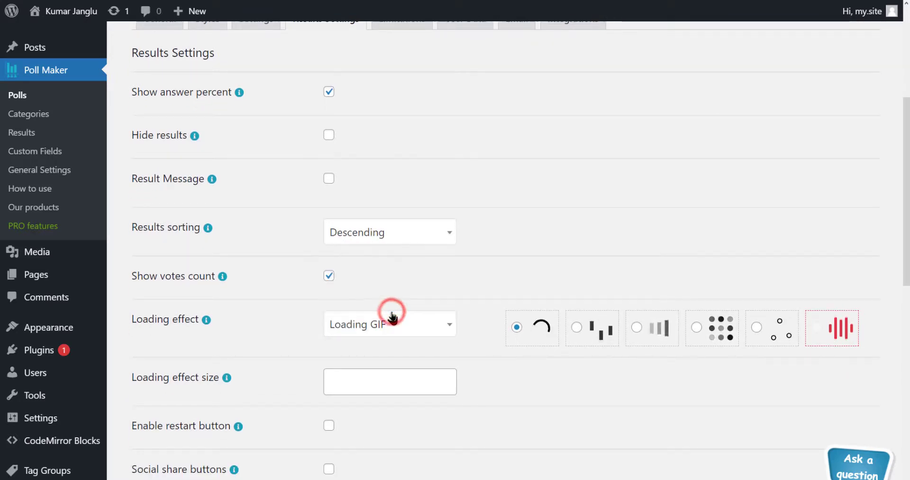
- Select the circular spinner as the Loading GIF effect for the poll's results
scroll(448, 266, "down", 3)
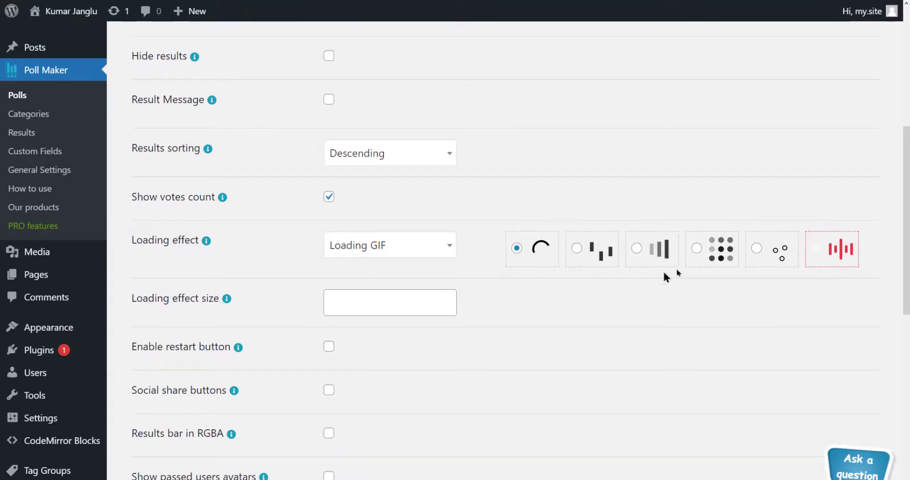
left_click(518, 250)
scroll(499, 297, "down", 3)
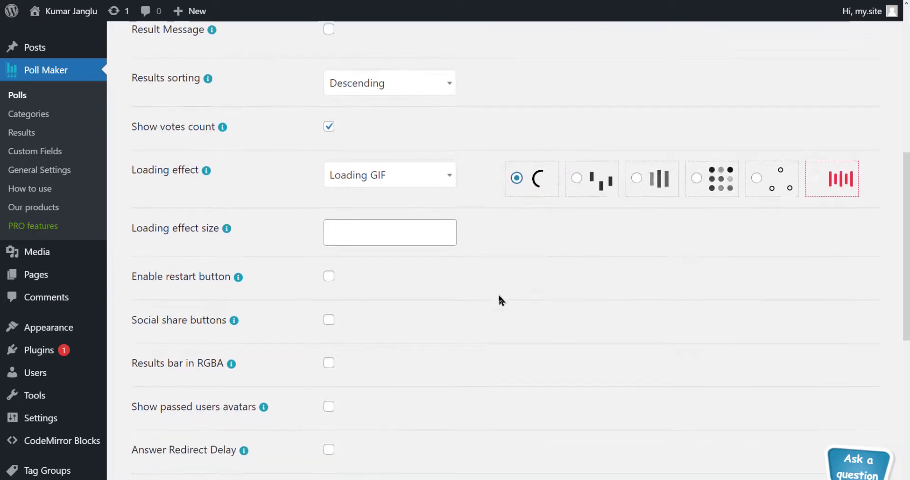
- Enable the restart button and the social share buttons for the poll's results
scroll(498, 298, "down", 2)
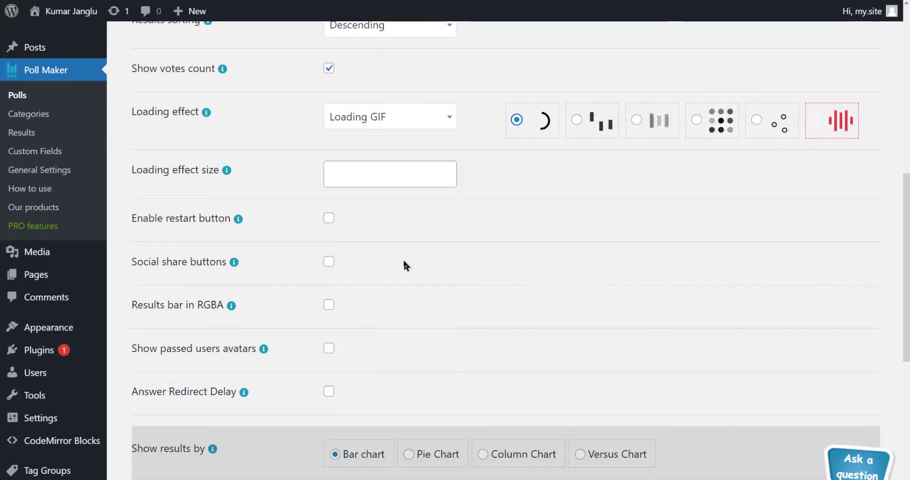
left_click(329, 218)
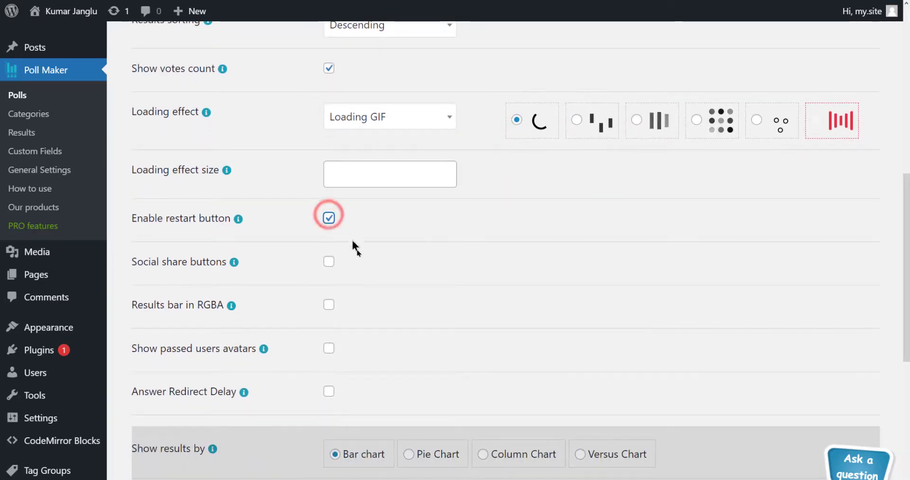
scroll(360, 272, "down", 1)
left_click(330, 243)
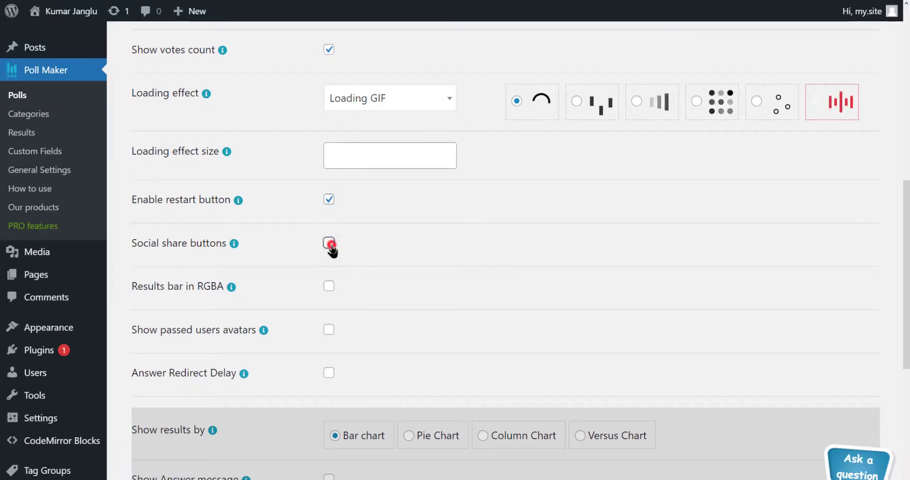
- Enable the results bar in RGBA and save the poll's results settings
scroll(396, 295, "down", 2)
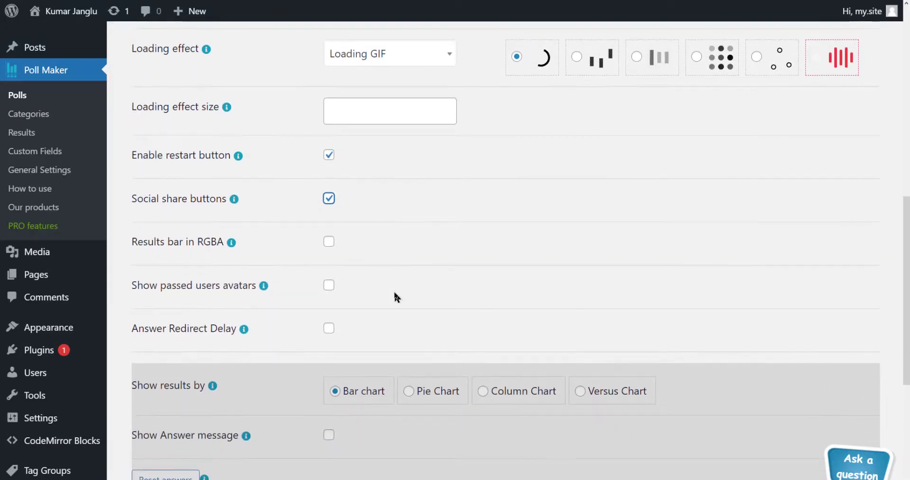
scroll(395, 294, "down", 2)
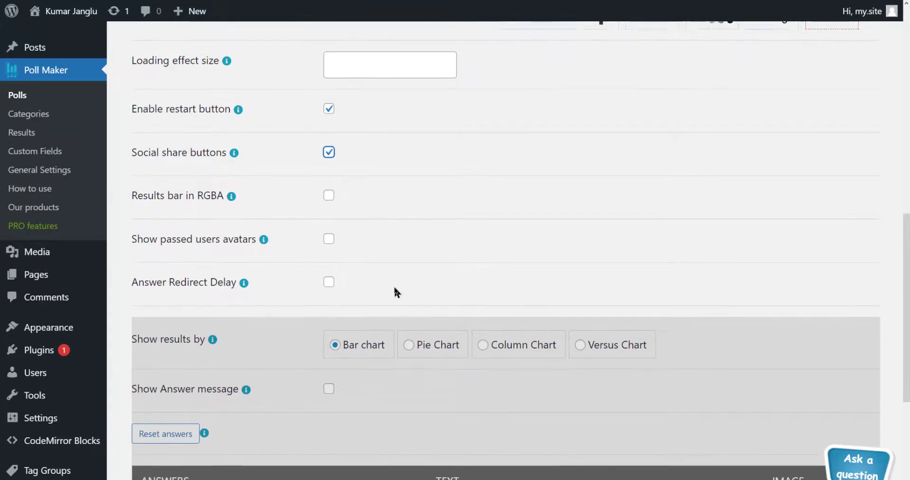
scroll(397, 291, "down", 2)
scroll(397, 292, "up", 3)
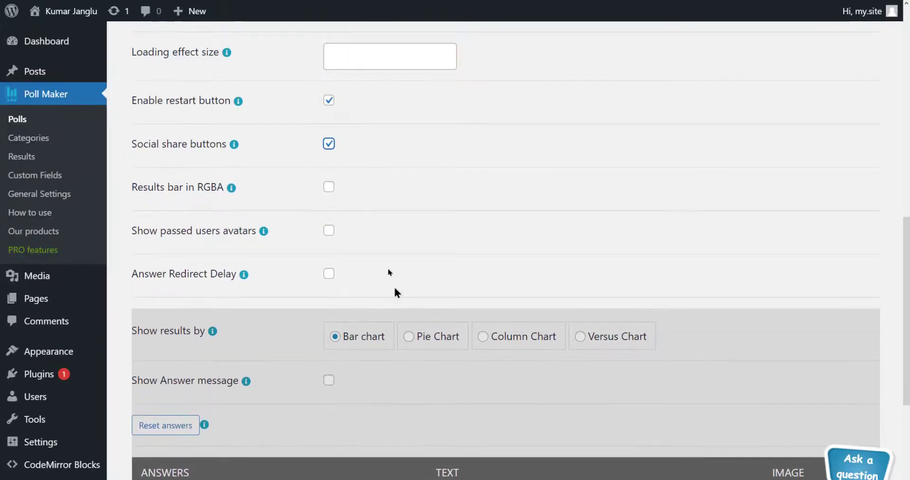
left_click(329, 186)
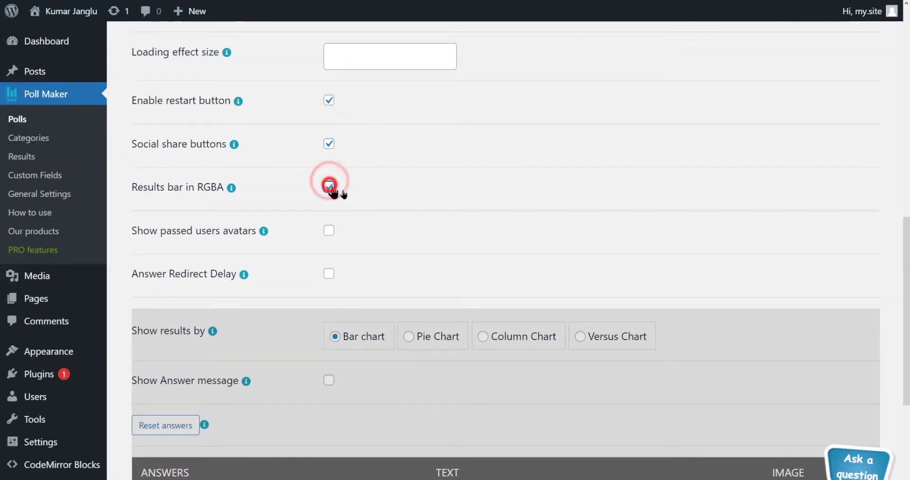
scroll(393, 242, "down", 4)
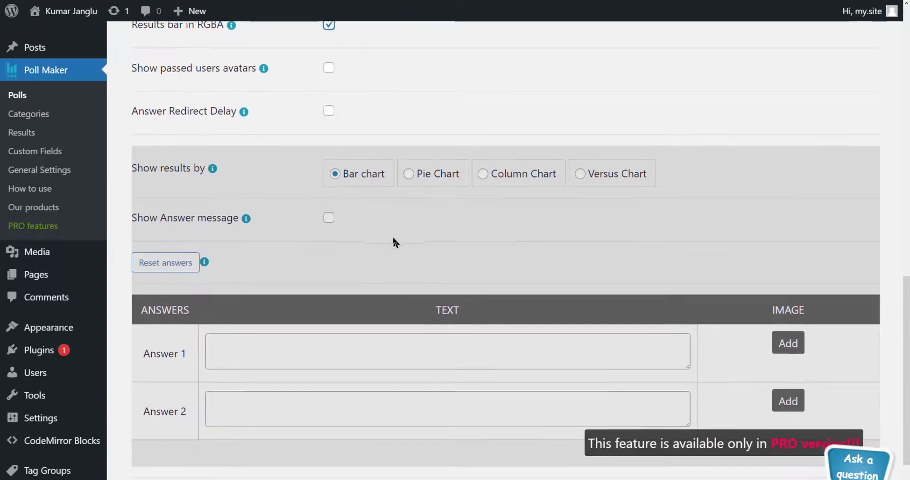
scroll(393, 242, "down", 2)
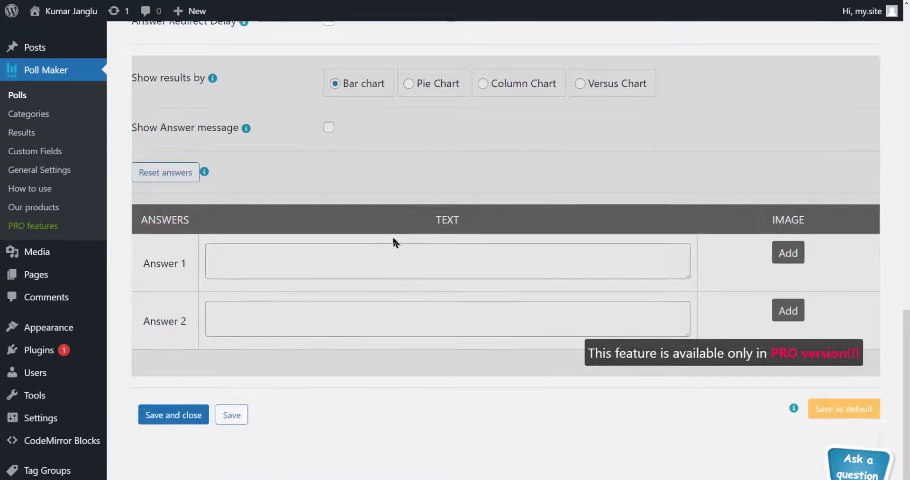
left_click(237, 416)
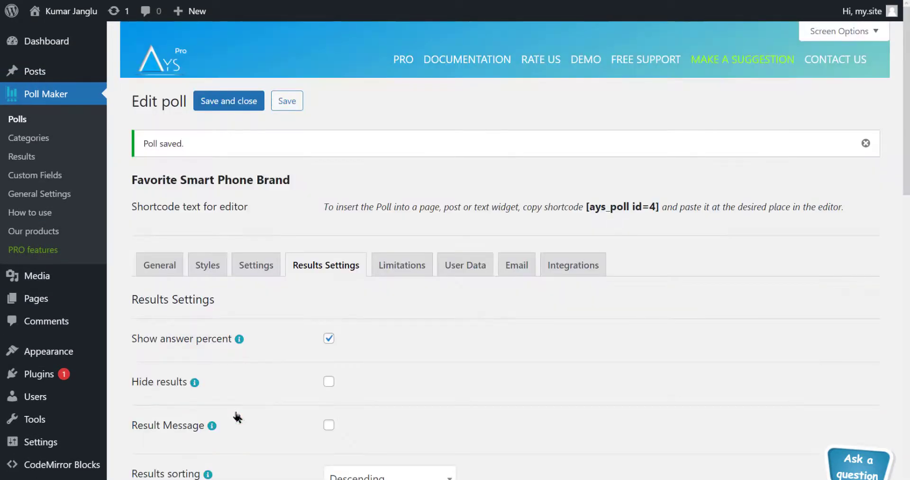
- In the poll's limitations, enable the maximum number of attempts per user, detecting users by IP
left_click(400, 267)
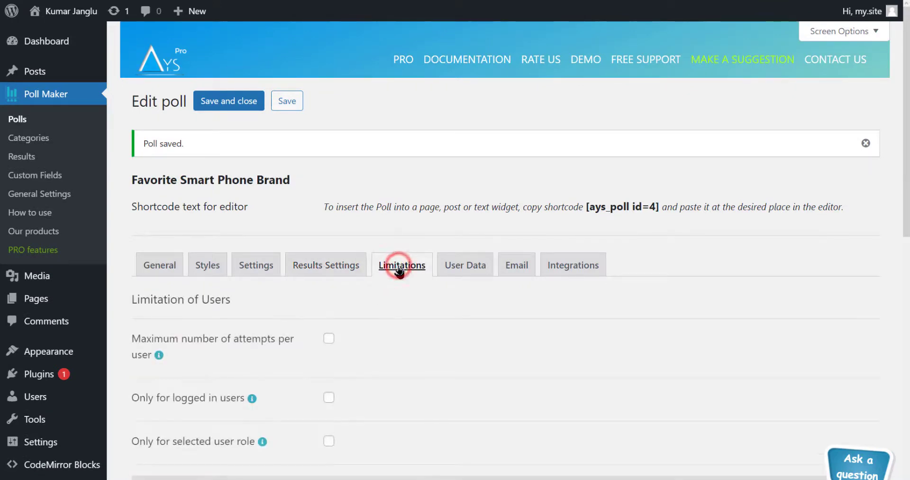
scroll(405, 320, "down", 1)
scroll(405, 326, "down", 2)
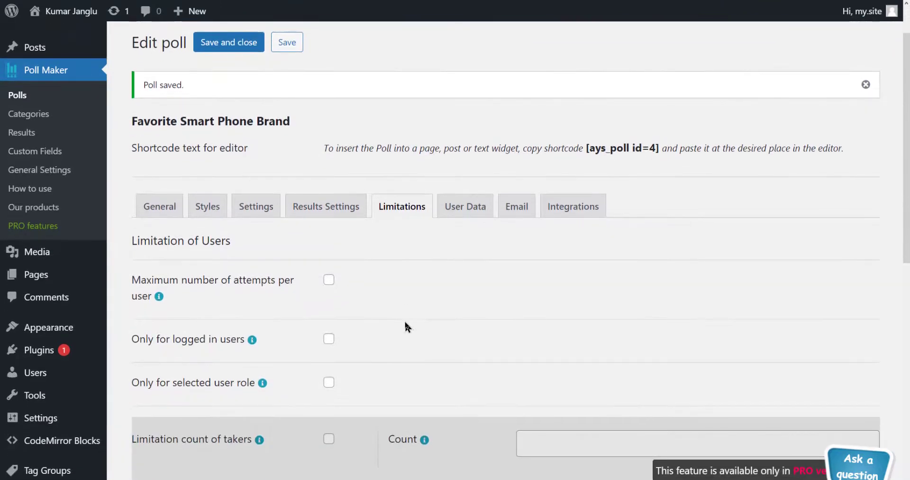
scroll(405, 322, "down", 1)
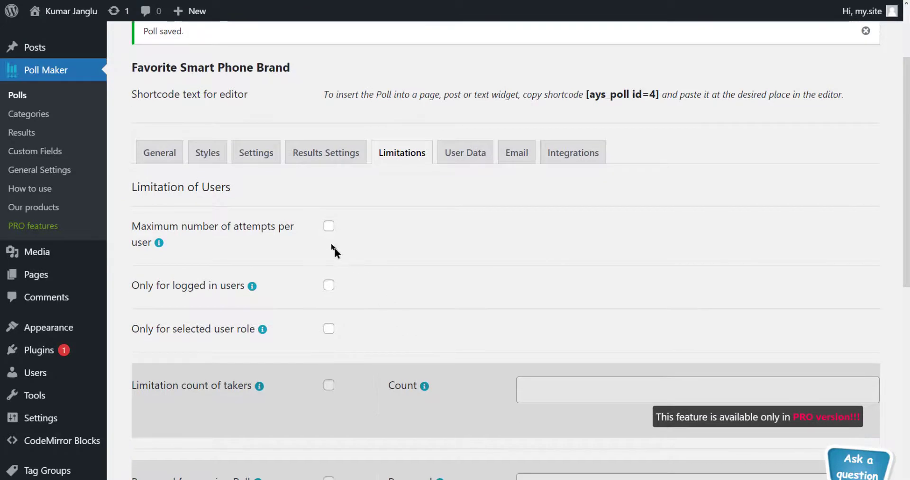
left_click(329, 227)
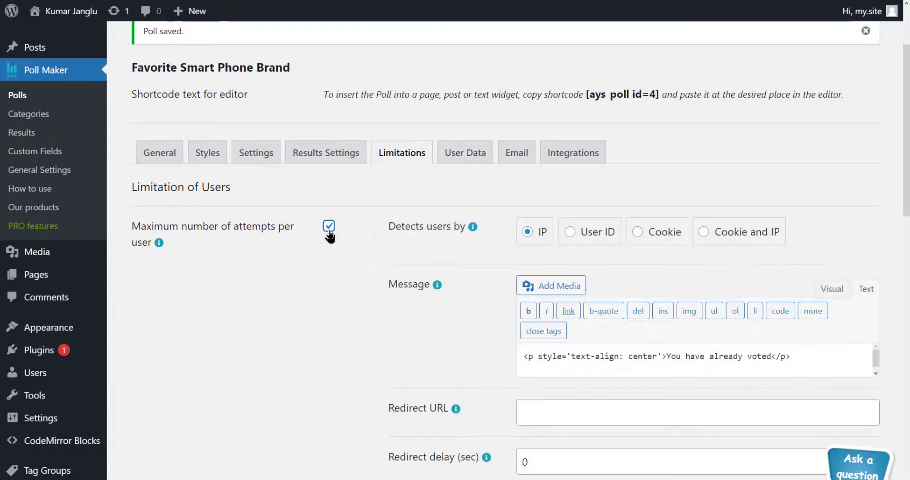
left_click(329, 229)
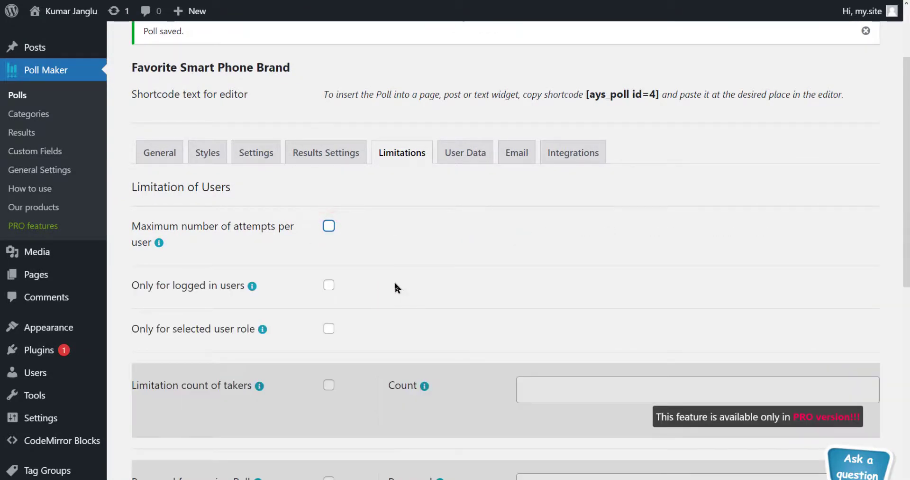
scroll(398, 287, "down", 1)
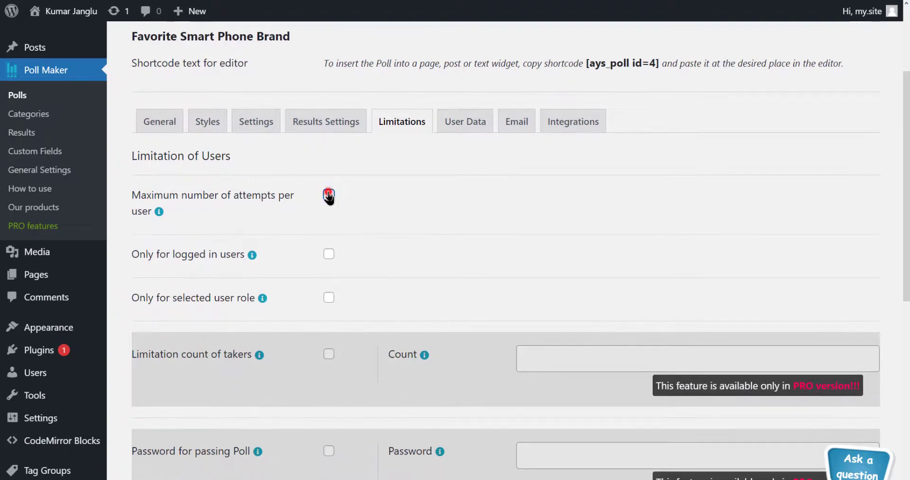
left_click(329, 195)
scroll(596, 330, "down", 1)
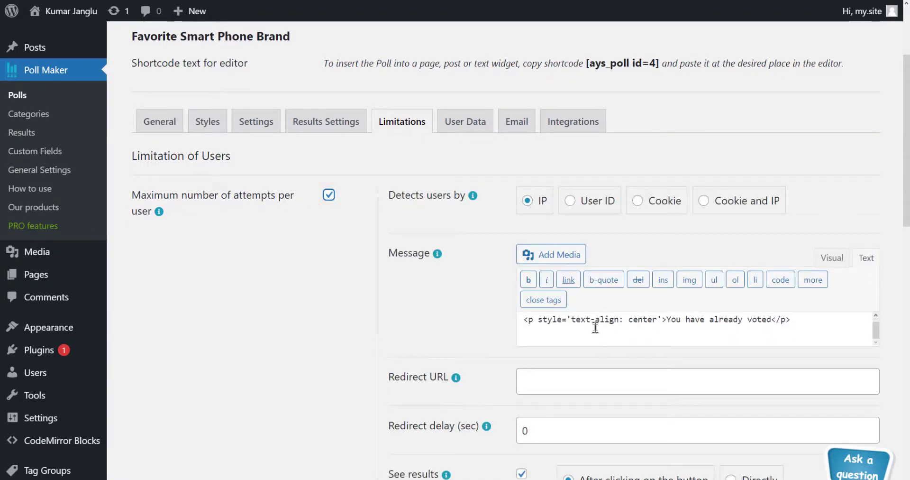
scroll(549, 221, "down", 1)
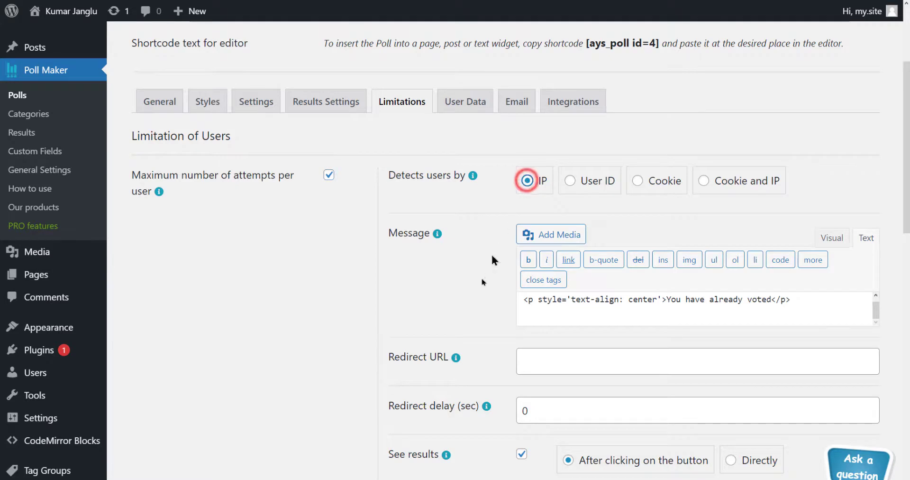
- Enter the website's address as the redirect URL for users who have already voted, and save the poll's limitations
scroll(482, 280, "down", 5)
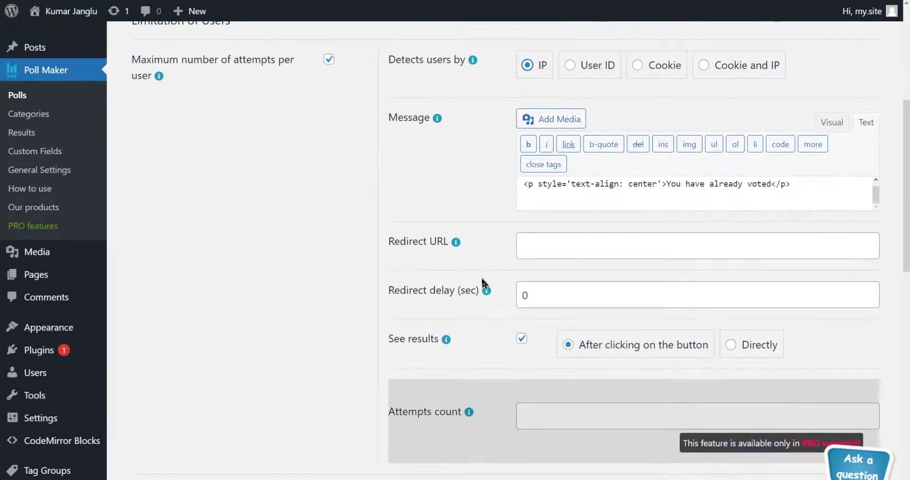
left_click(545, 246)
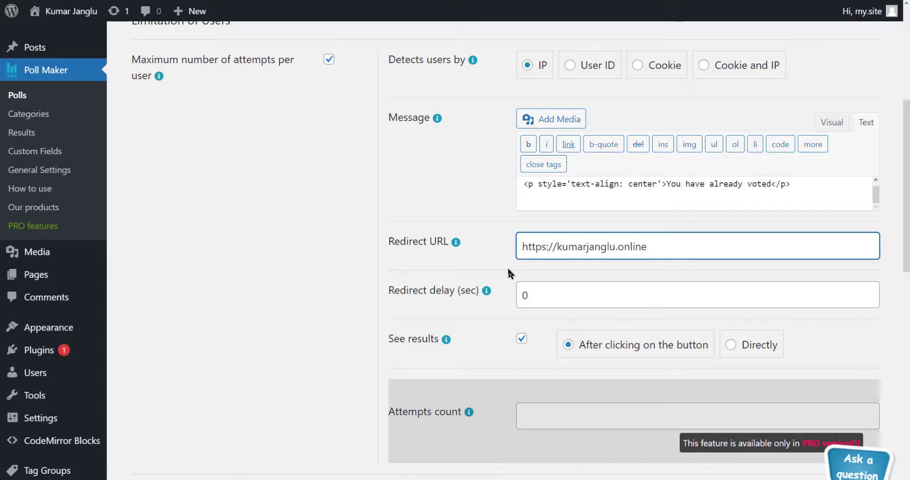
scroll(508, 270, "down", 2)
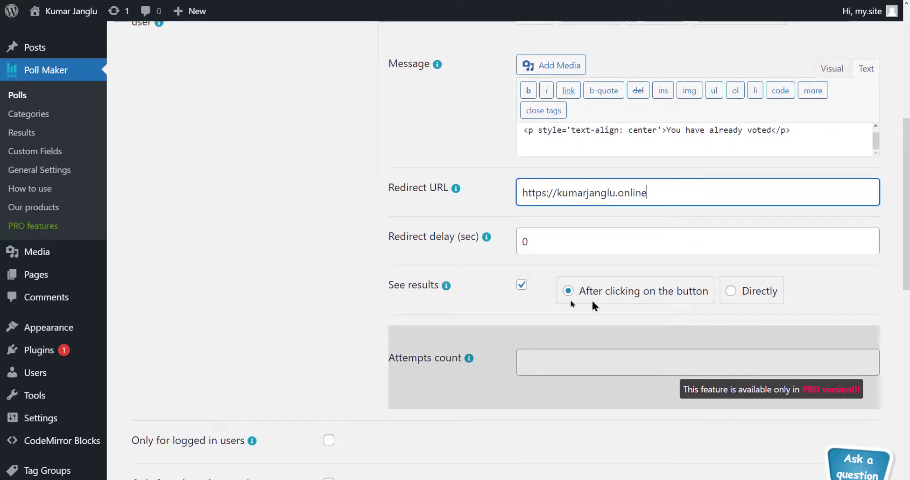
scroll(522, 323, "down", 5)
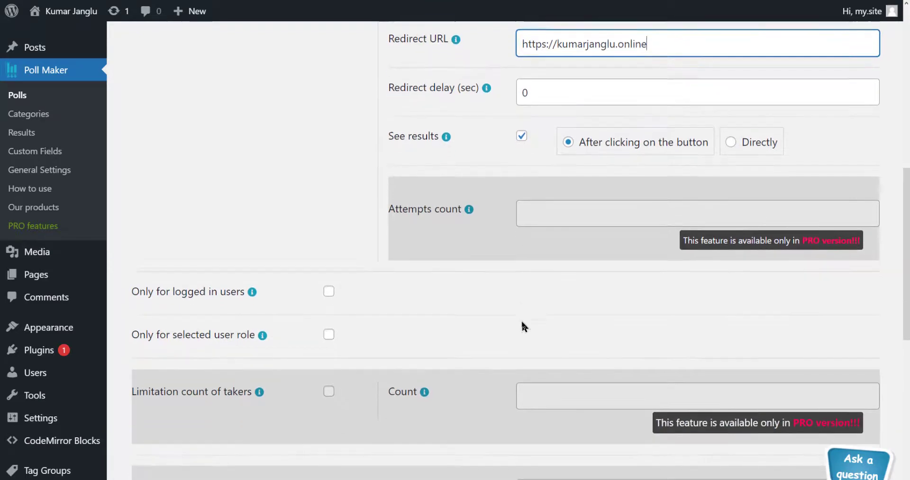
scroll(523, 326, "down", 10)
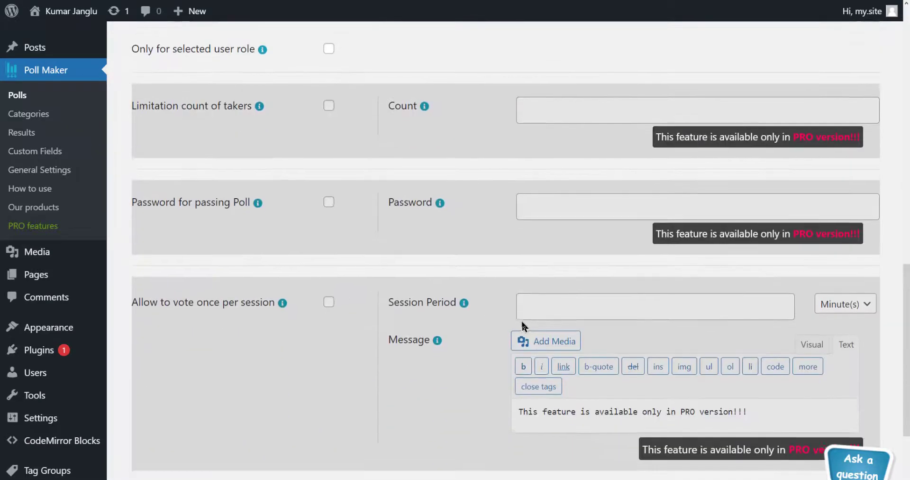
scroll(524, 326, "down", 7)
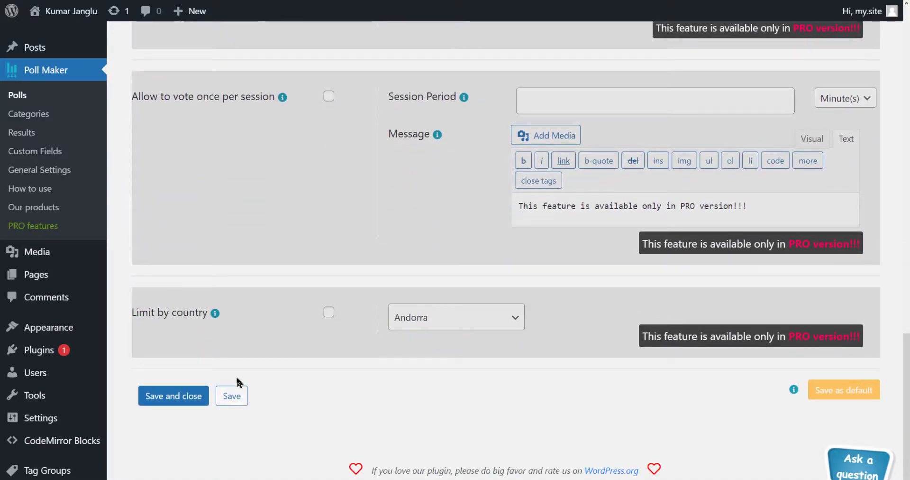
left_click(233, 399)
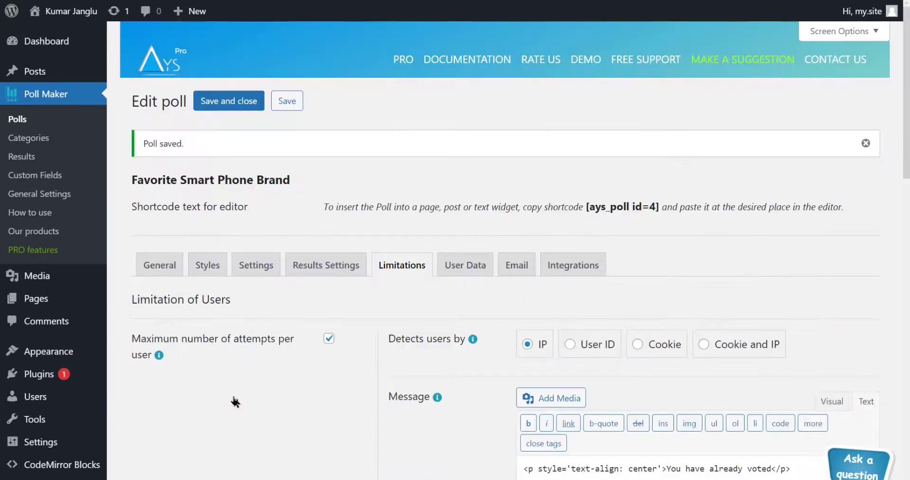
- Review the poll's user data, email and integrations settings
left_click(456, 270)
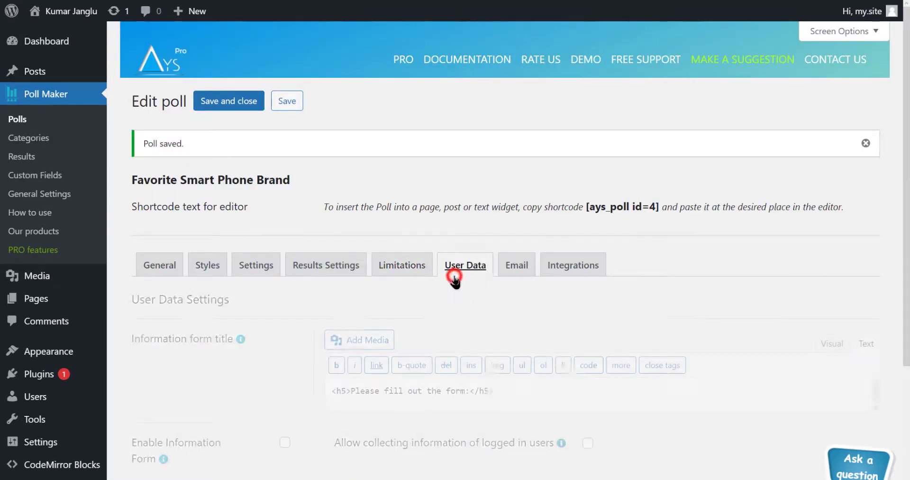
scroll(463, 326, "down", 3)
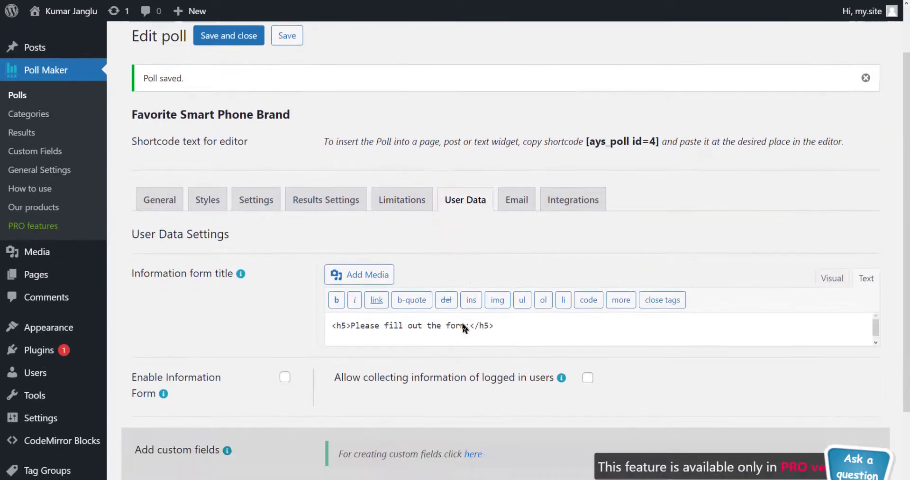
scroll(464, 327, "up", 1)
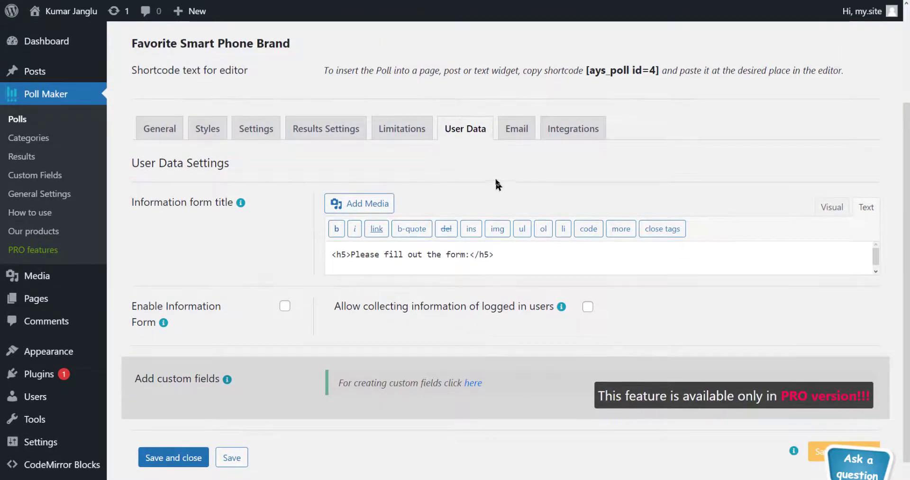
left_click(521, 134)
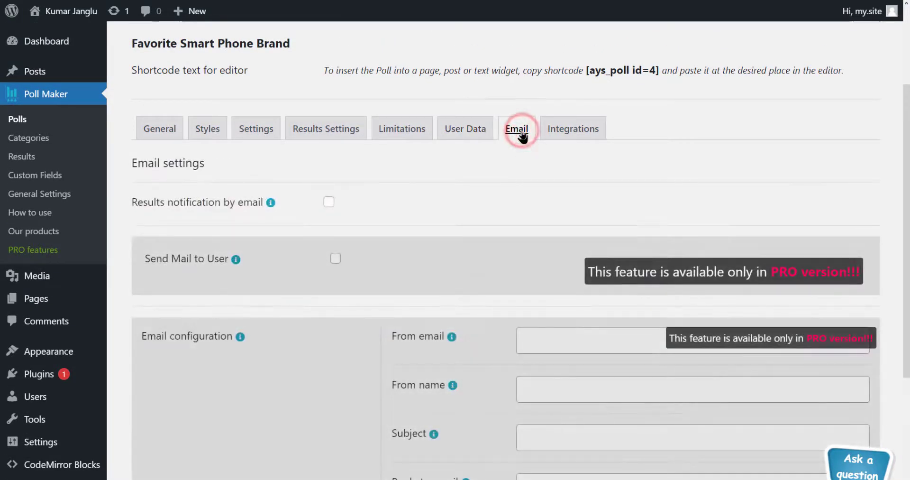
left_click(567, 137)
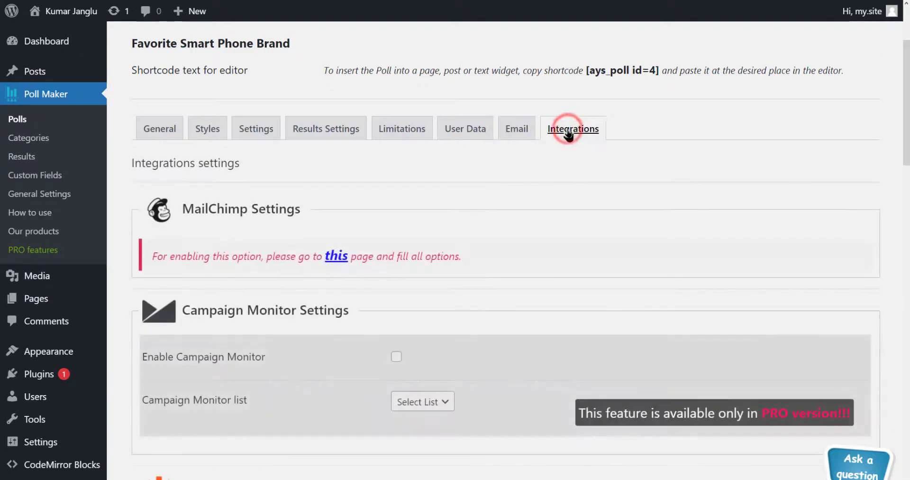
- Return to the poll's general options, and save and close the poll
left_click(163, 134)
scroll(247, 223, "up", 4)
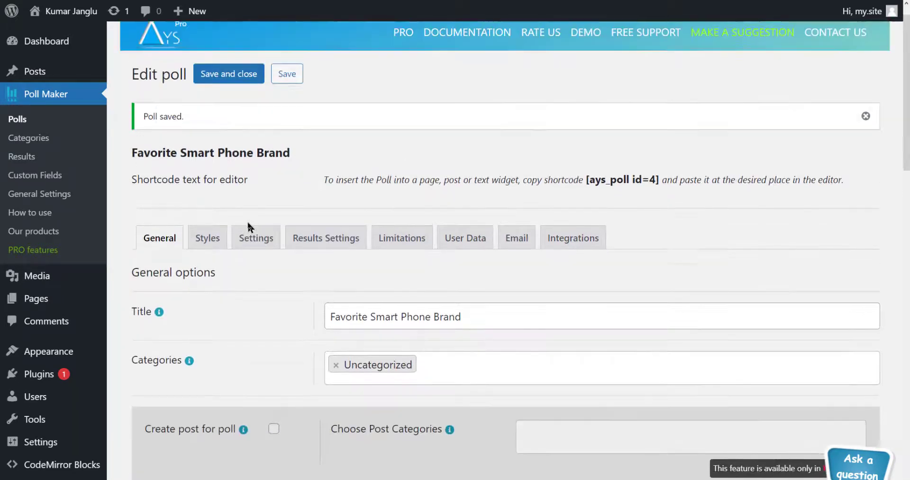
scroll(248, 224, "up", 1)
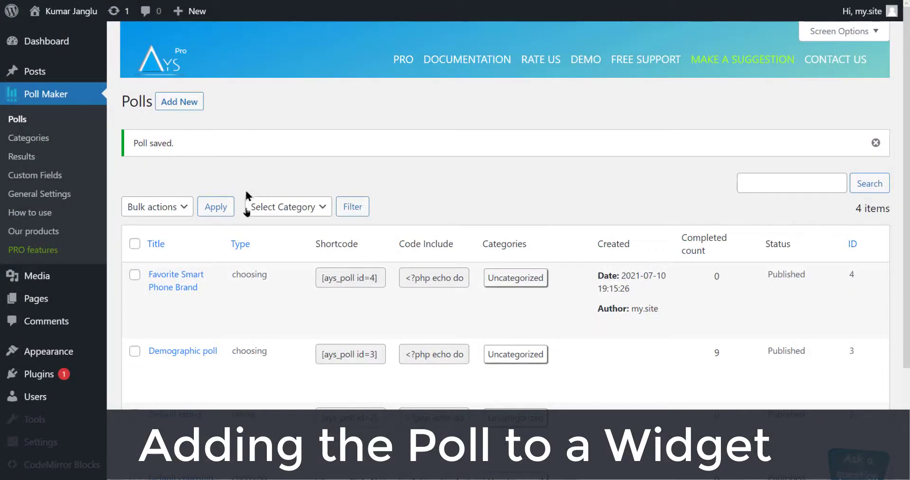
- Copy the shortcode of the Favorite Smart Phone Brand poll from the polls list
mouse_move(181, 291)
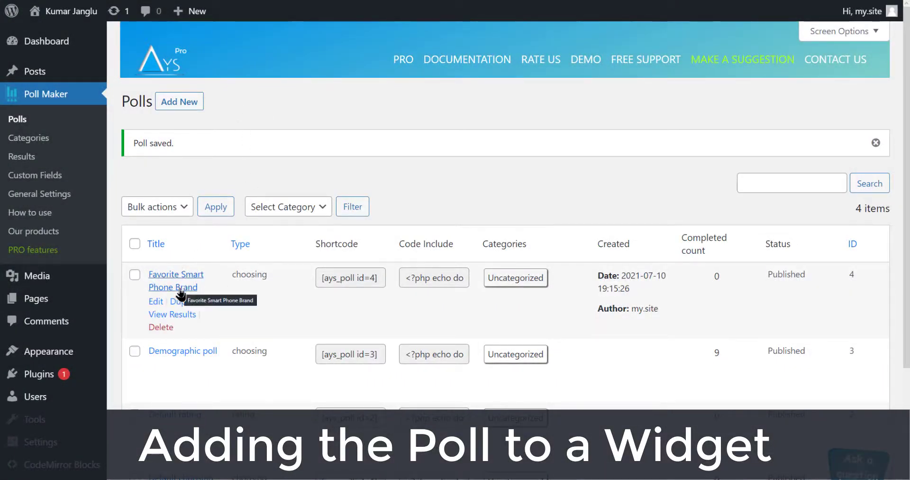
left_click(346, 282)
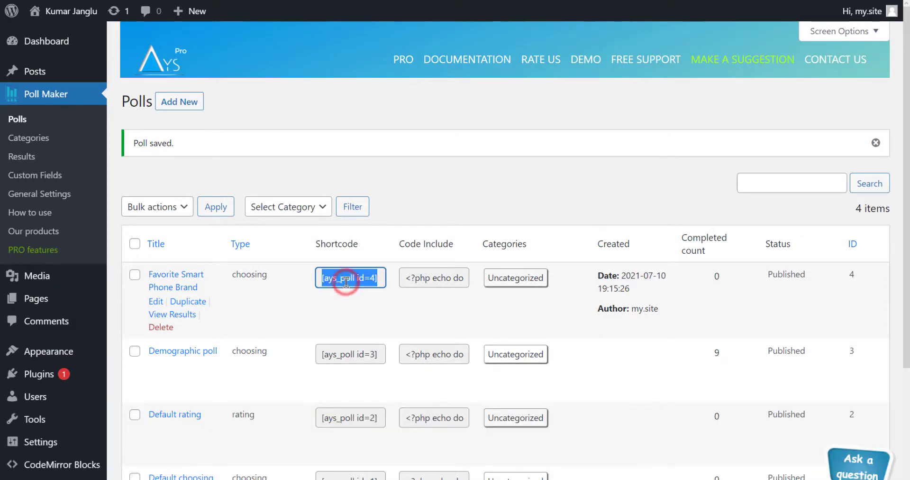
right_click(346, 282)
left_click(368, 316)
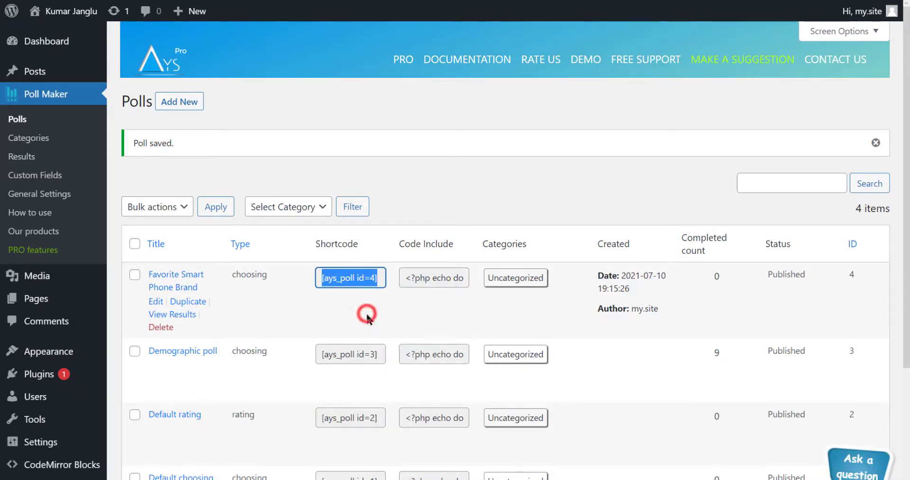
- Open the site's widget management and add a Text widget to the Main Sidebar
scroll(152, 285, "down", 2)
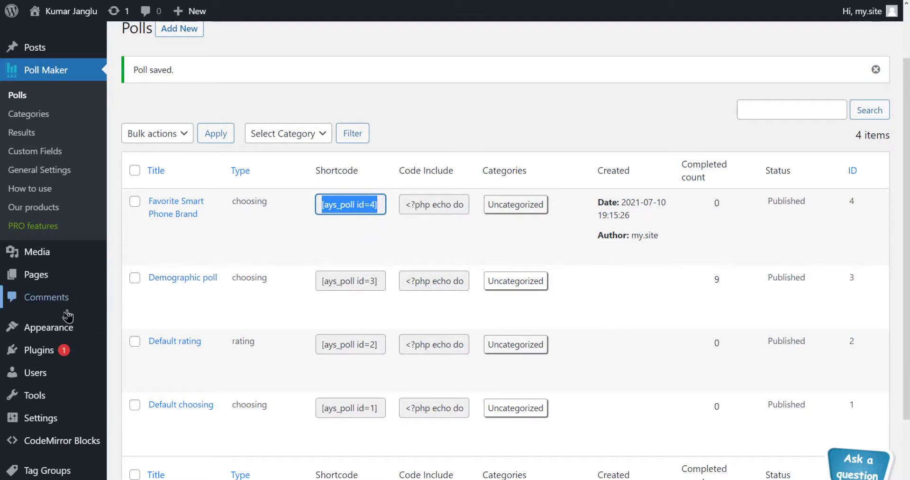
mouse_move(55, 329)
left_click(136, 373)
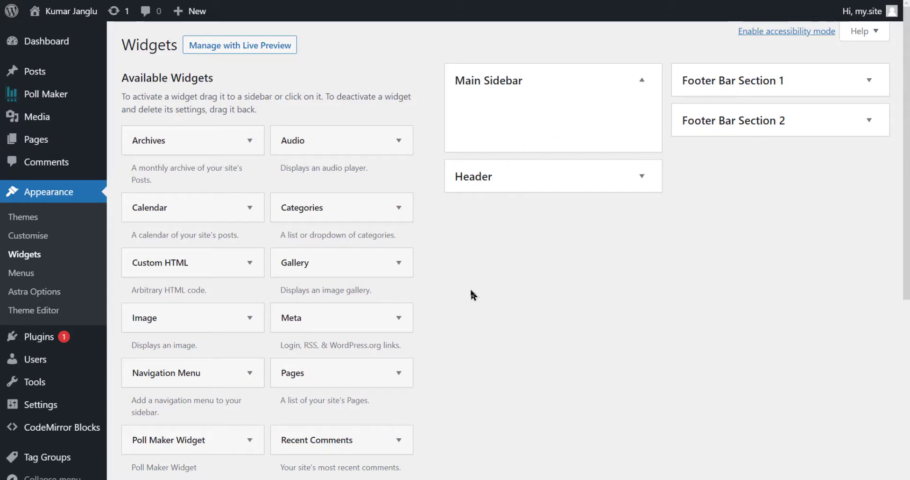
scroll(472, 292, "down", 5)
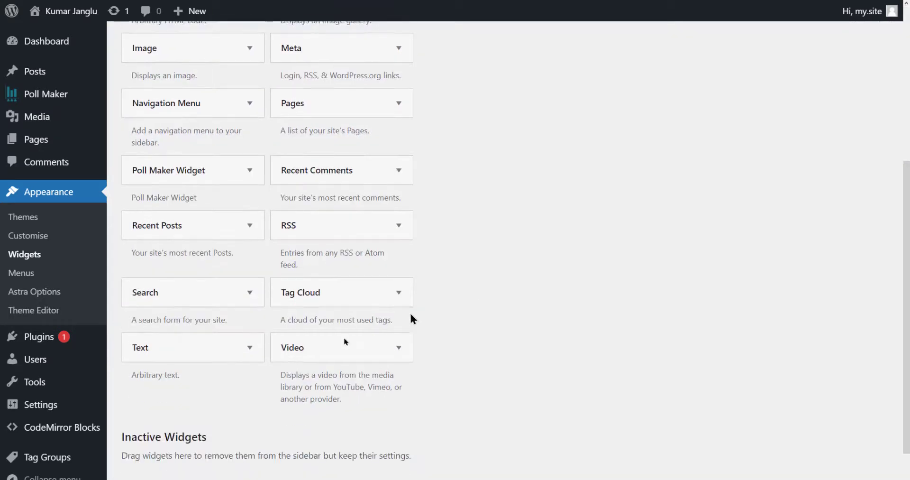
left_click(242, 356)
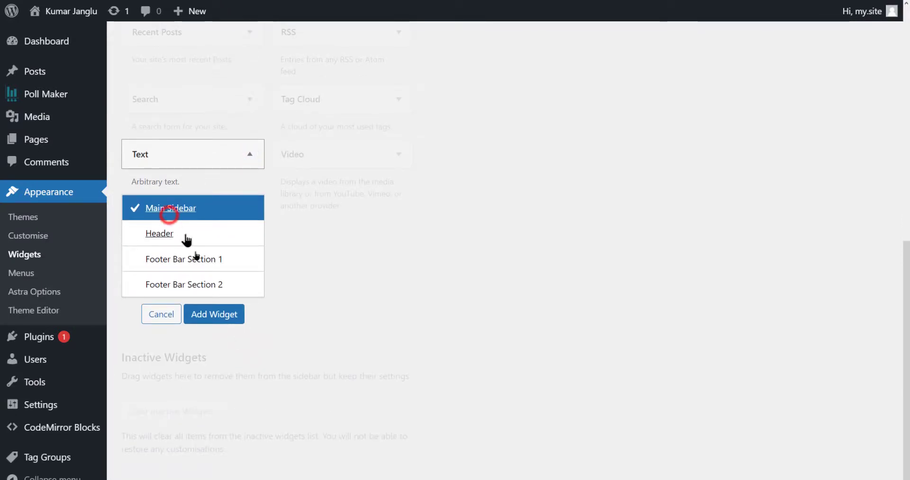
left_click(209, 322)
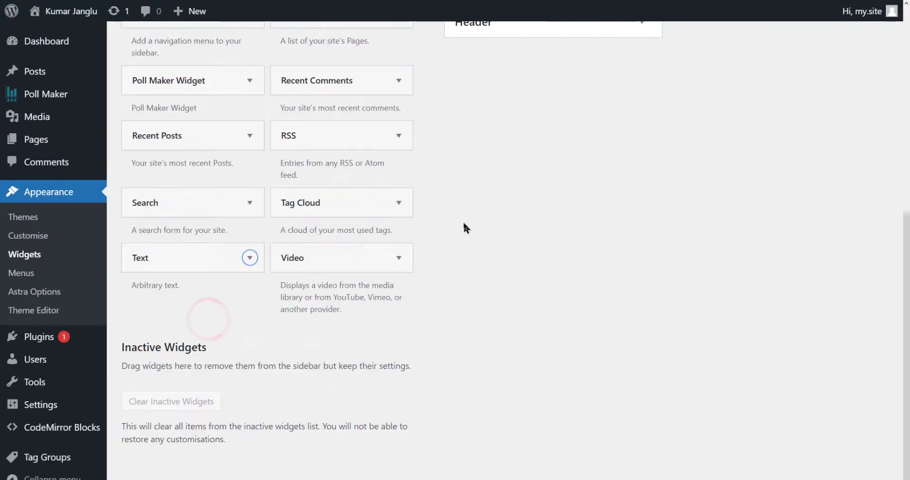
- Title the sidebar's text widget "Today's Poll", paste the shortcode [ays_poll id=4] as its content, and save and close it
scroll(465, 227, "up", 2)
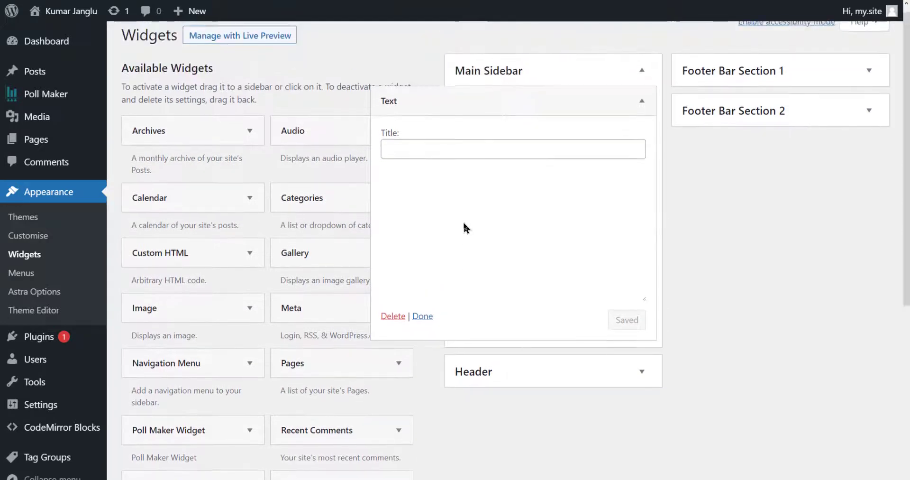
left_click(446, 163)
type("Today's Poll")
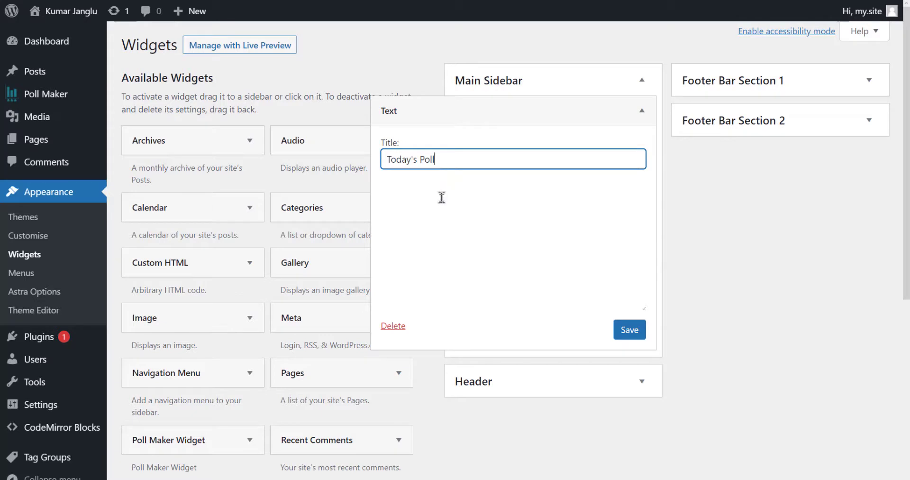
left_click(442, 195)
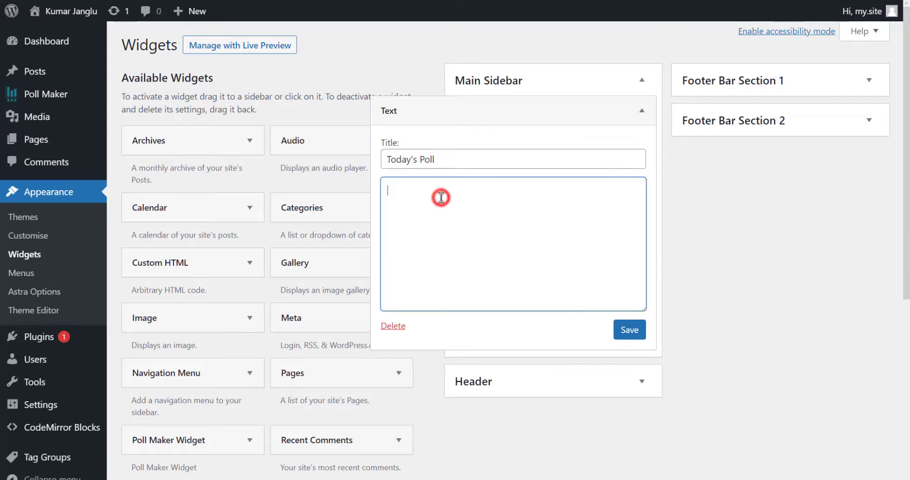
right_click(442, 196)
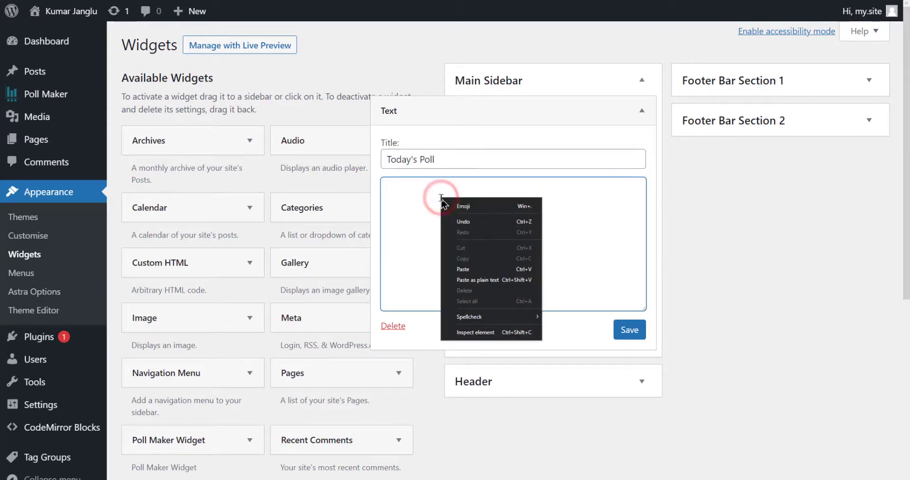
left_click(492, 269)
left_click(623, 330)
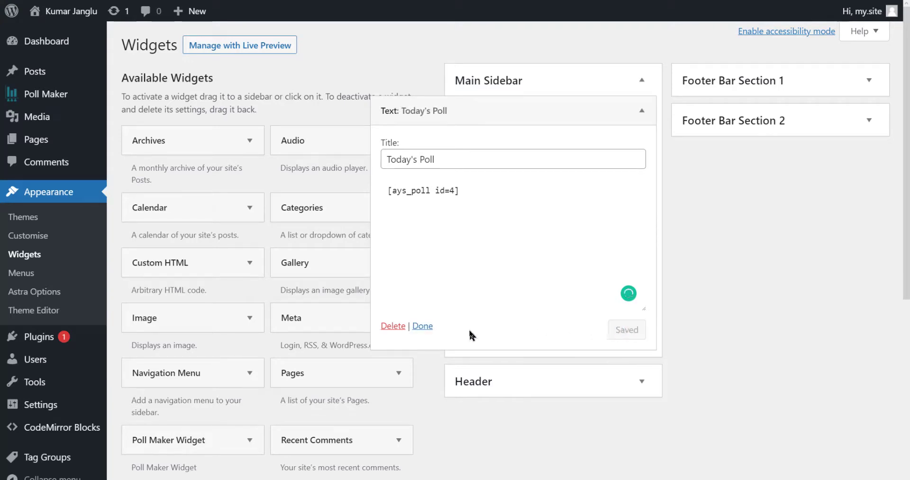
left_click(429, 327)
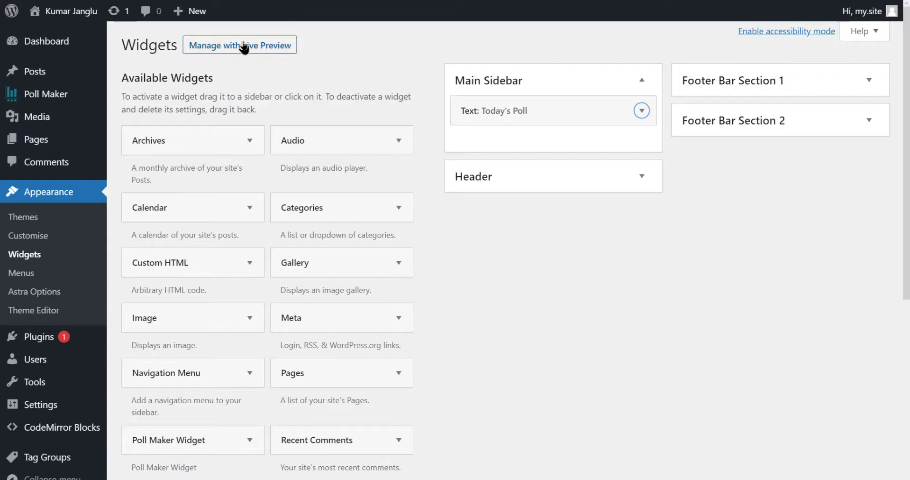
- Visit the live site and submit a vote for iPhone in the sidebar poll
mouse_move(67, 10)
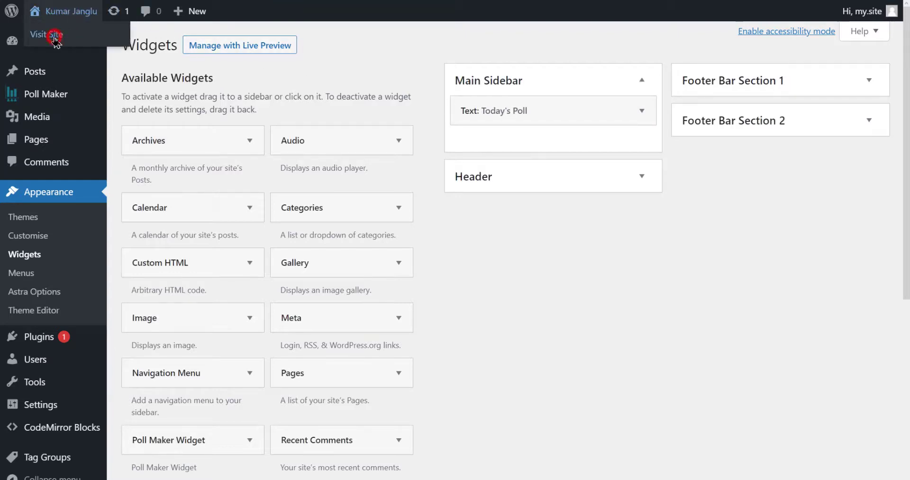
left_click(54, 37)
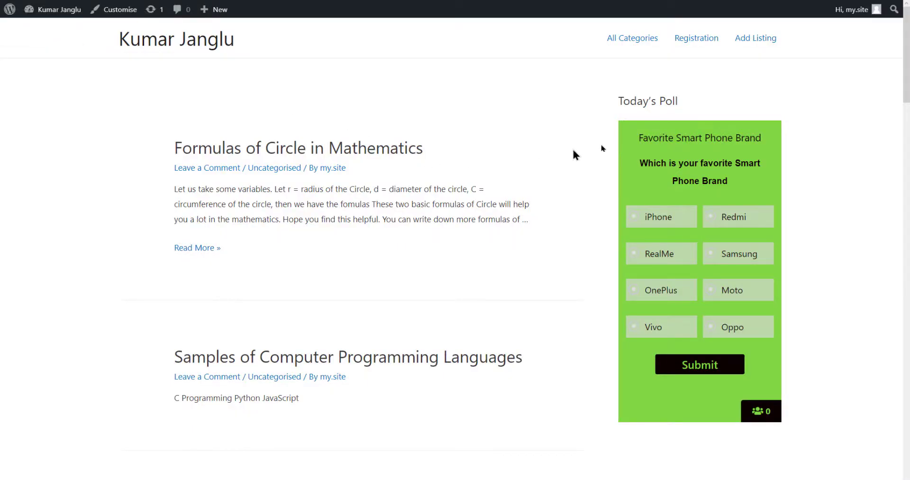
left_click(676, 229)
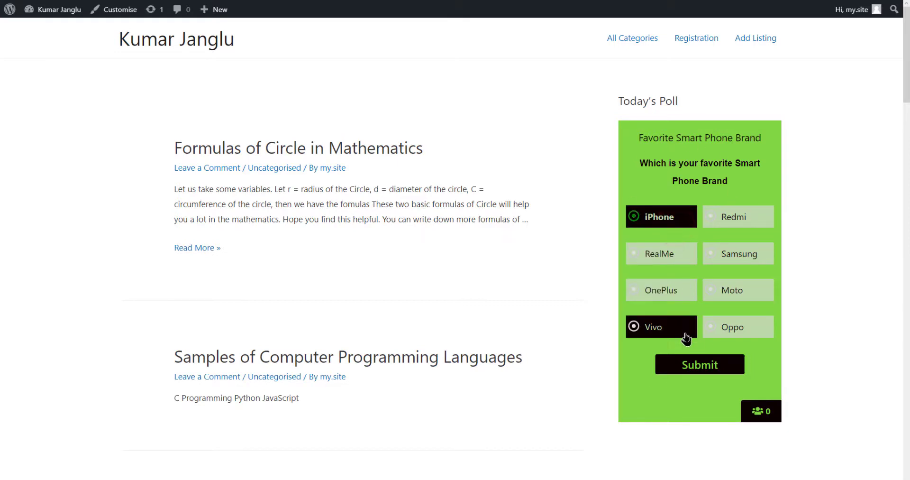
left_click(697, 364)
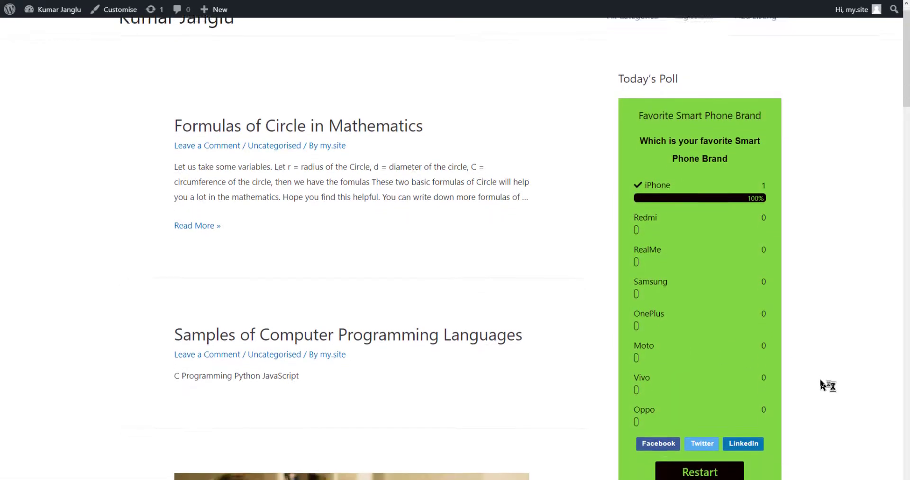
- Restart the sidebar poll to test the attempt limit, and view the poll's results
left_click(703, 469)
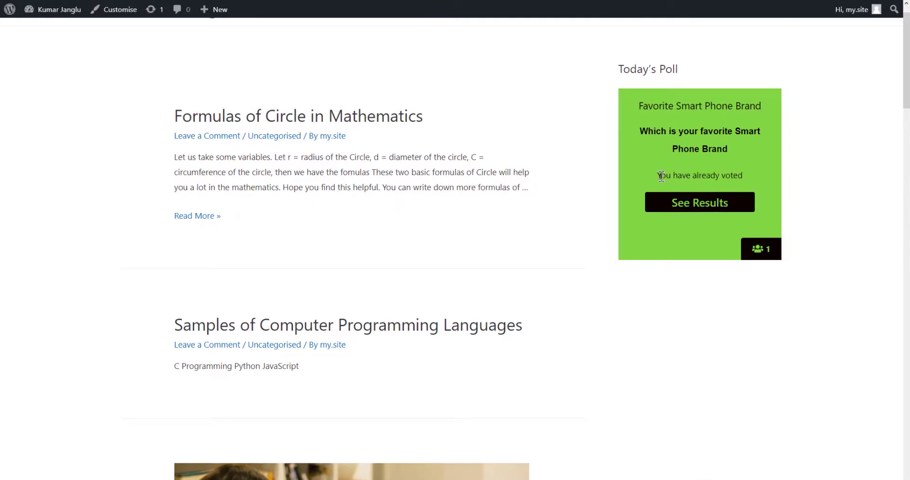
left_click_drag(692, 175, 738, 172)
left_click(737, 170)
left_click(705, 201)
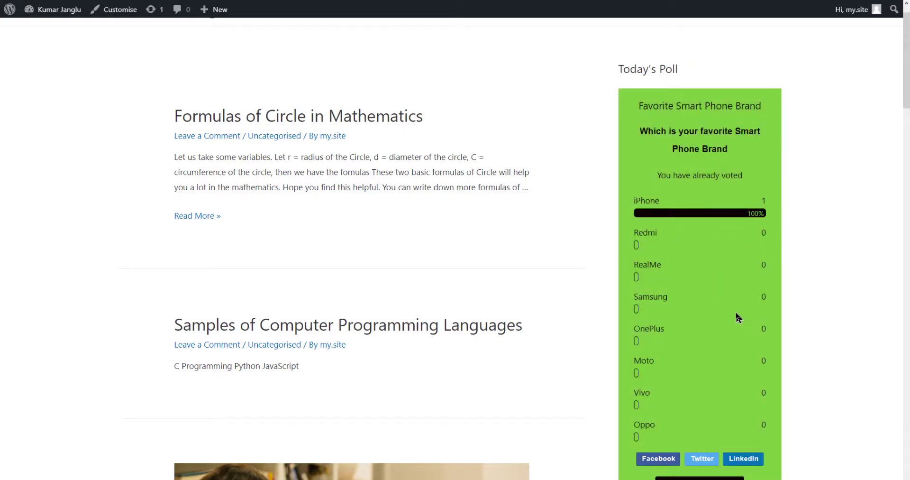
scroll(738, 318, "down", 2)
scroll(739, 317, "up", 1)
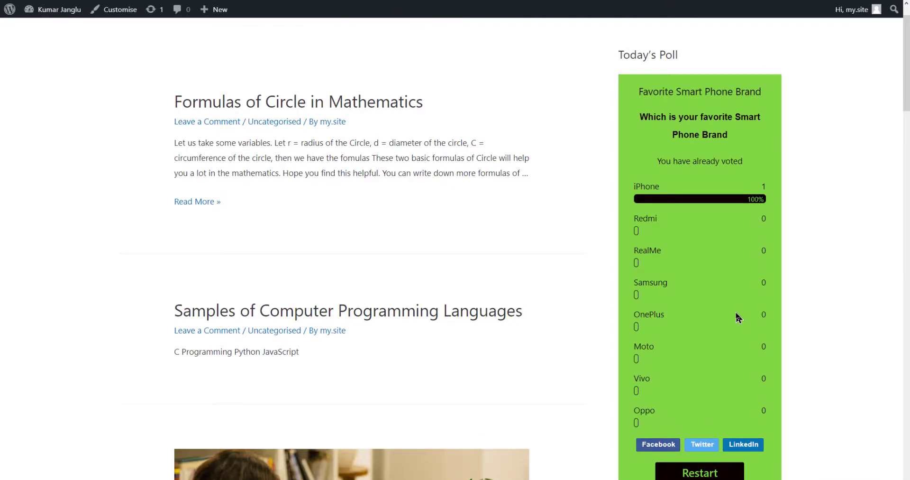
- Disable the maximum number of attempts per user in the poll's limitations, and save and close the poll
key("ctrl+Tab")
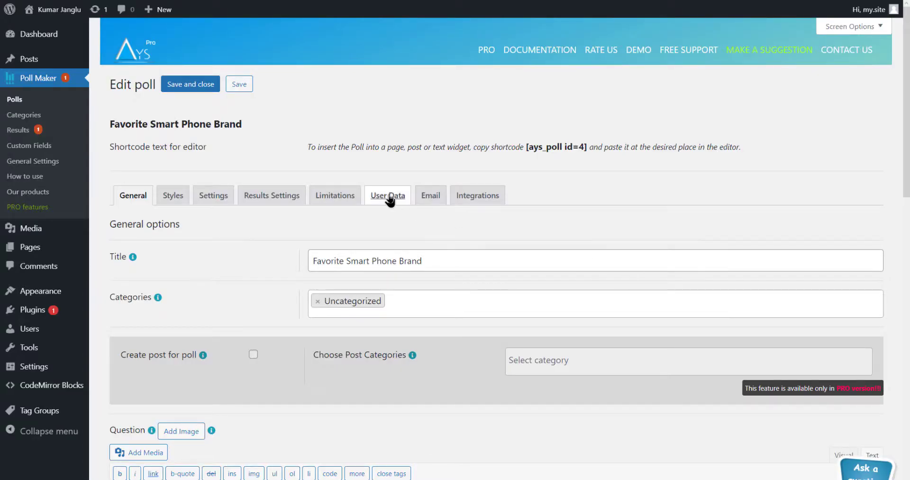
left_click(350, 201)
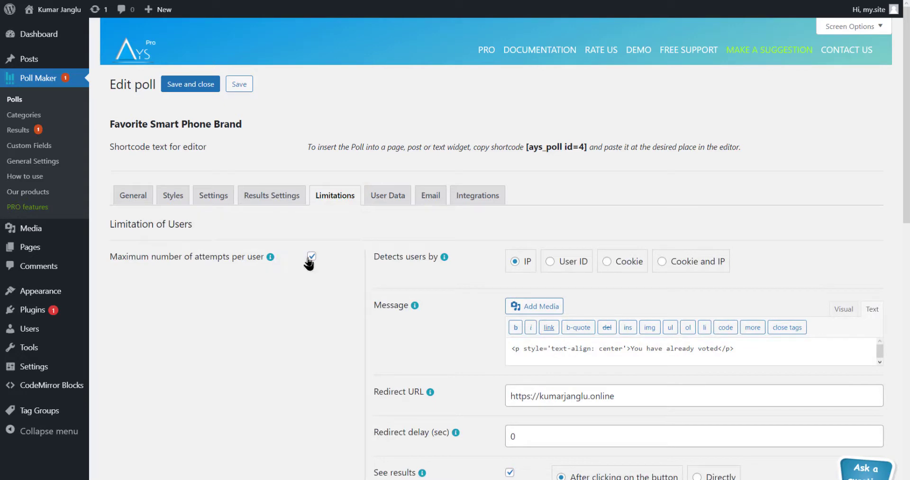
left_click(309, 258)
scroll(307, 260, "down", 2)
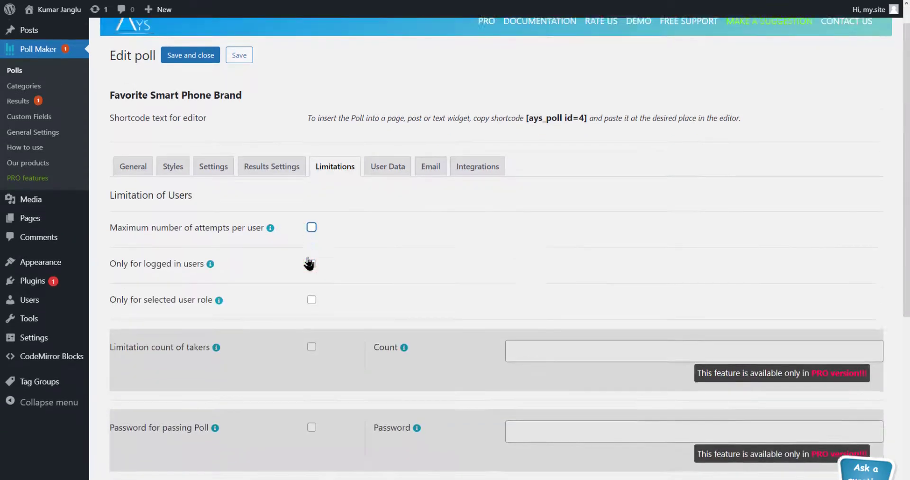
scroll(308, 263, "up", 2)
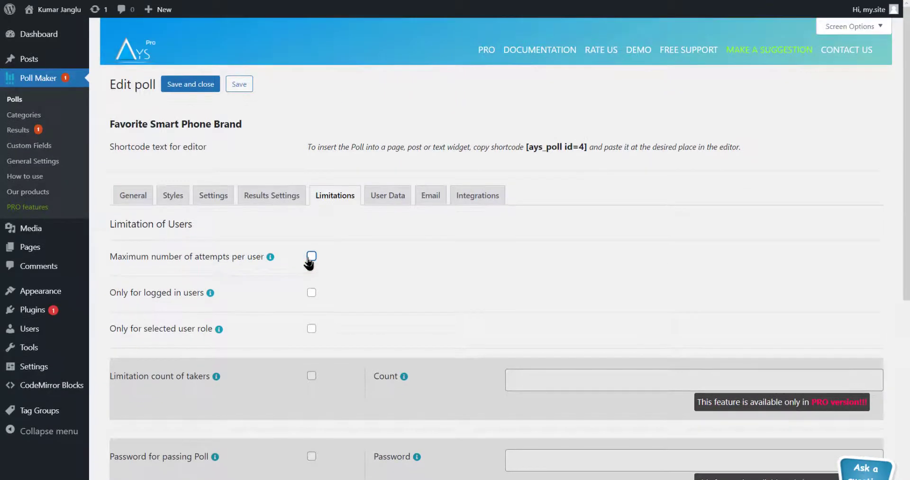
left_click(210, 85)
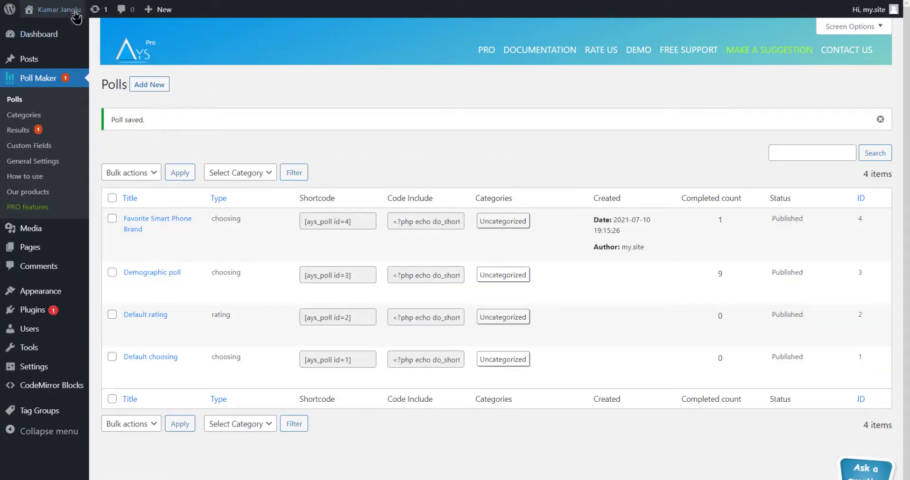
- Visit the live site and submit a vote for iPhone in the sidebar poll
mouse_move(73, 14)
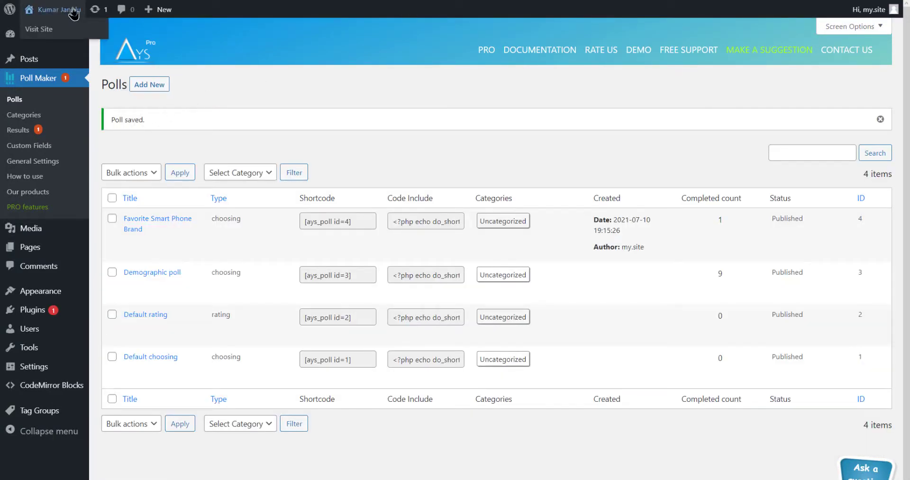
left_click(45, 30)
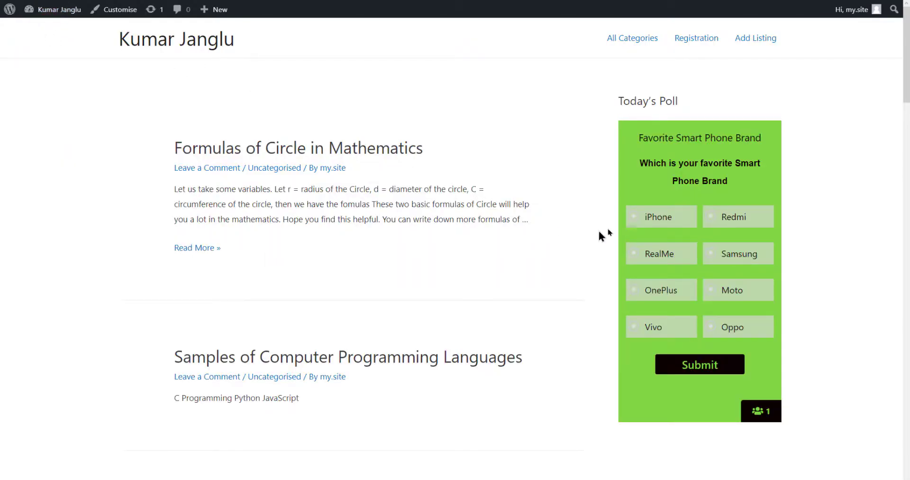
left_click(671, 221)
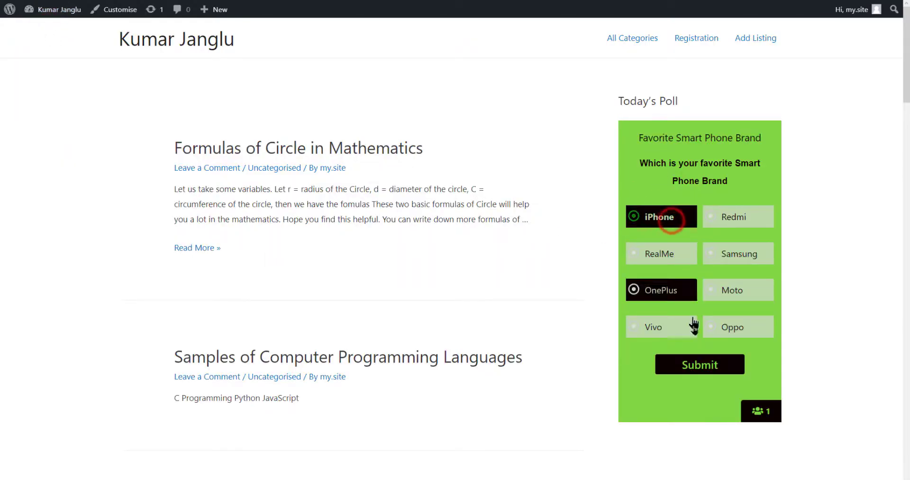
left_click(695, 365)
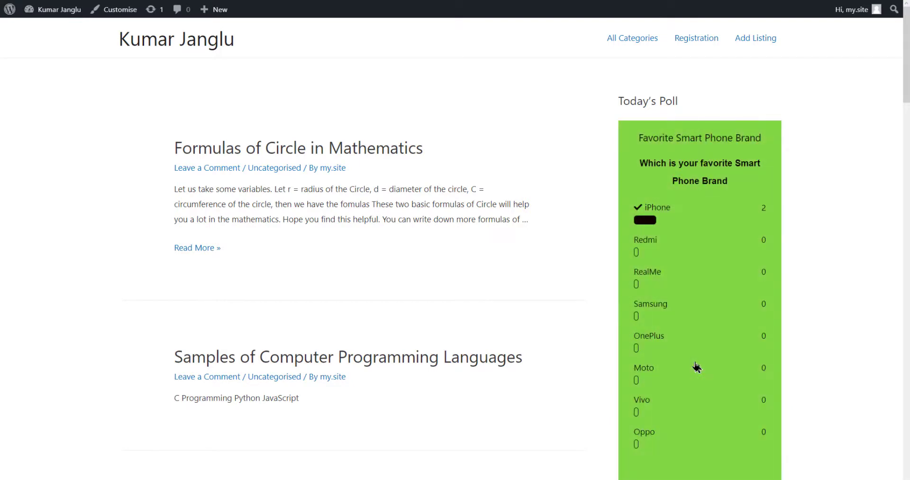
- Restart the sidebar poll and submit another vote, choosing Samsung
scroll(697, 368, "down", 1)
scroll(696, 366, "down", 1)
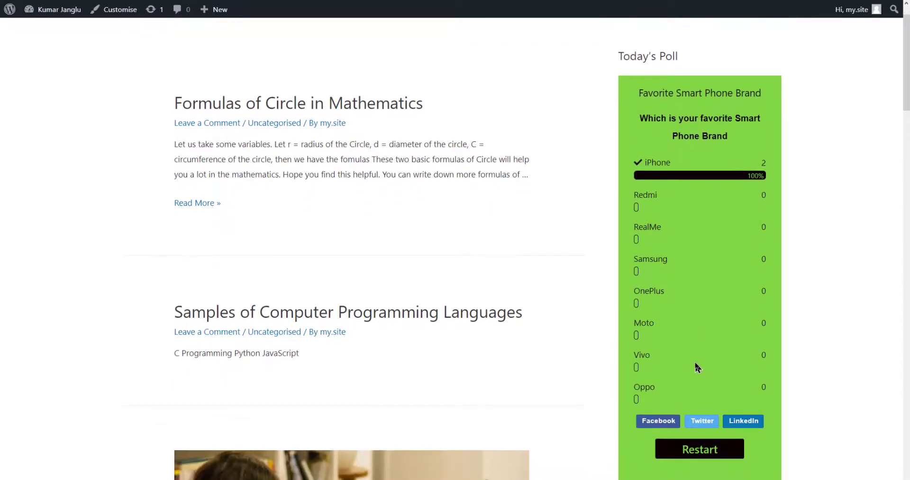
left_click(696, 450)
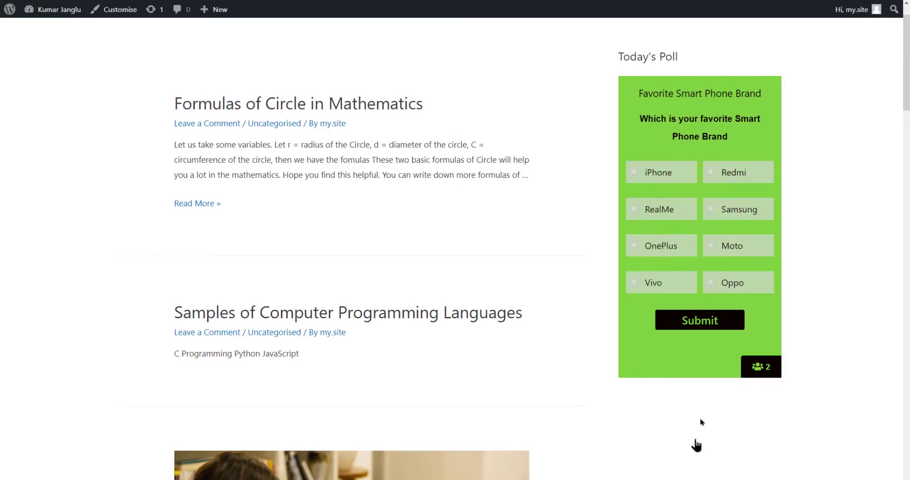
left_click(748, 216)
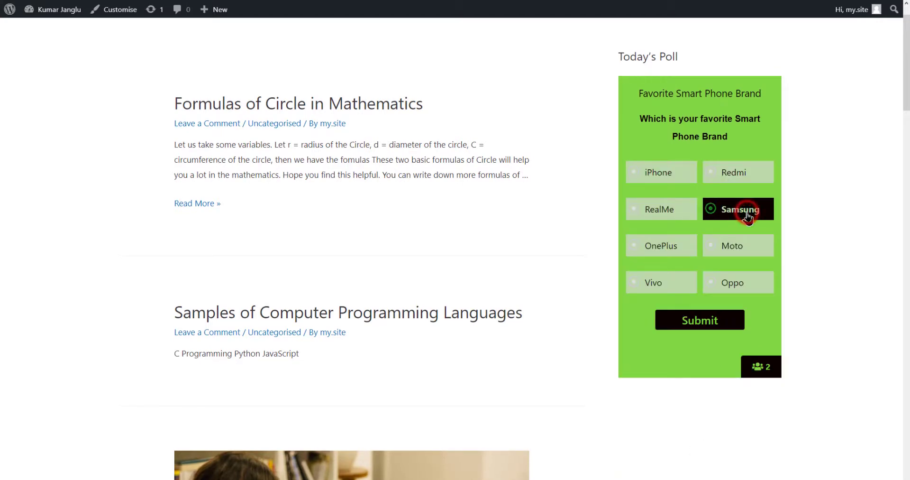
left_click(700, 319)
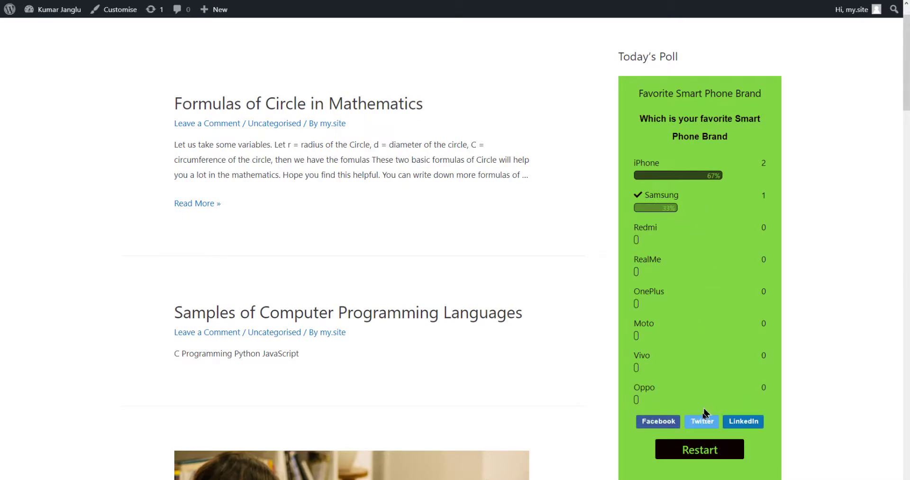
- Restart the sidebar poll again and submit a further vote for iPhone
left_click(700, 451)
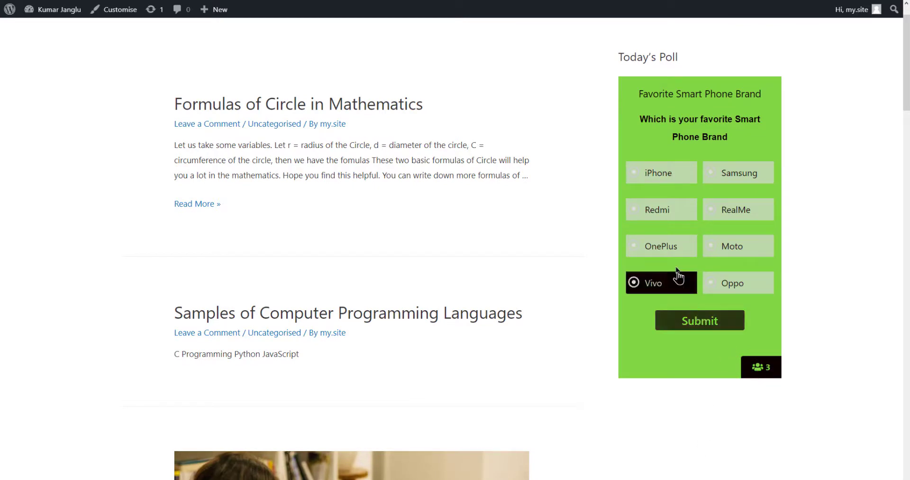
left_click(671, 176)
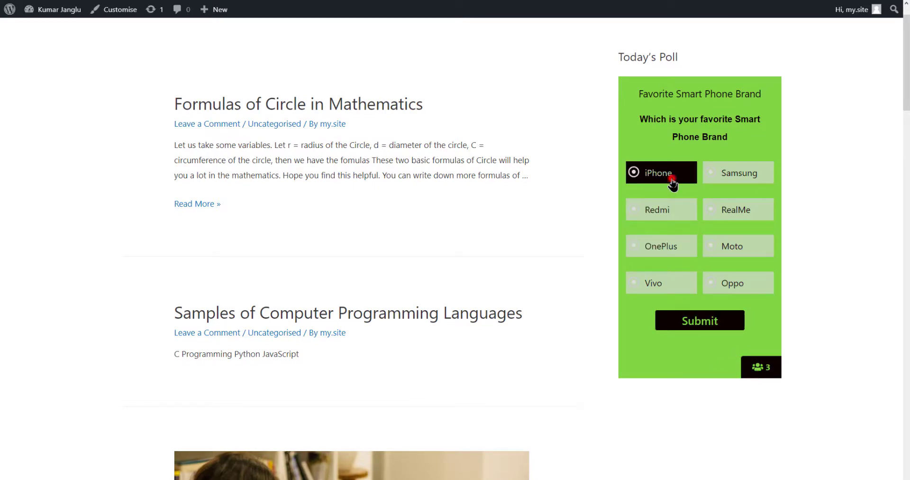
left_click(693, 318)
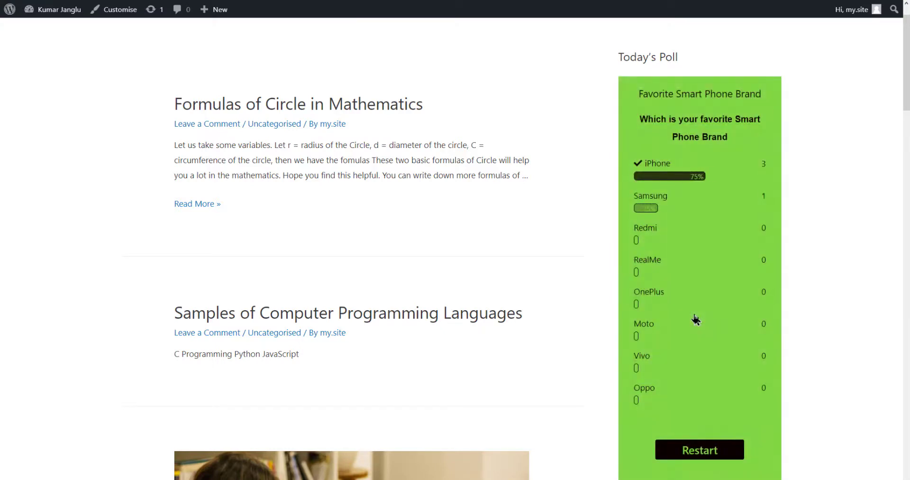
- Restart the sidebar poll once more and submit a vote for Moto
scroll(695, 321, "down", 1)
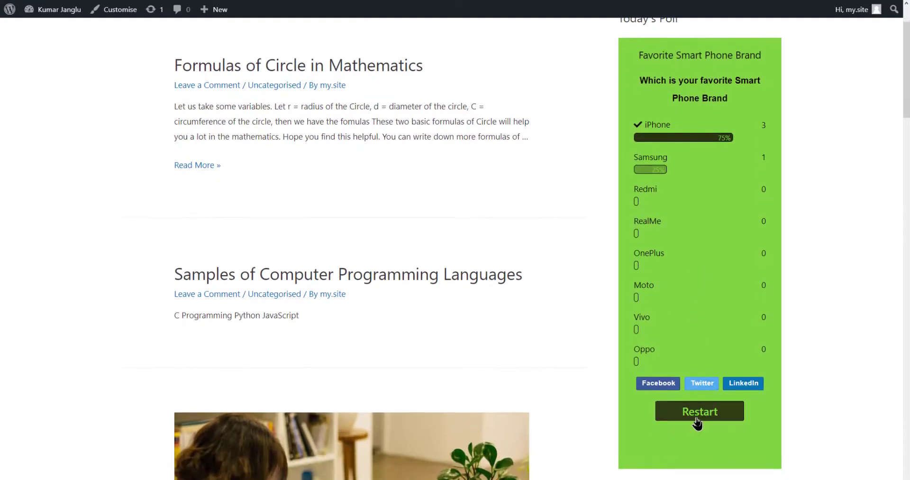
left_click(701, 416)
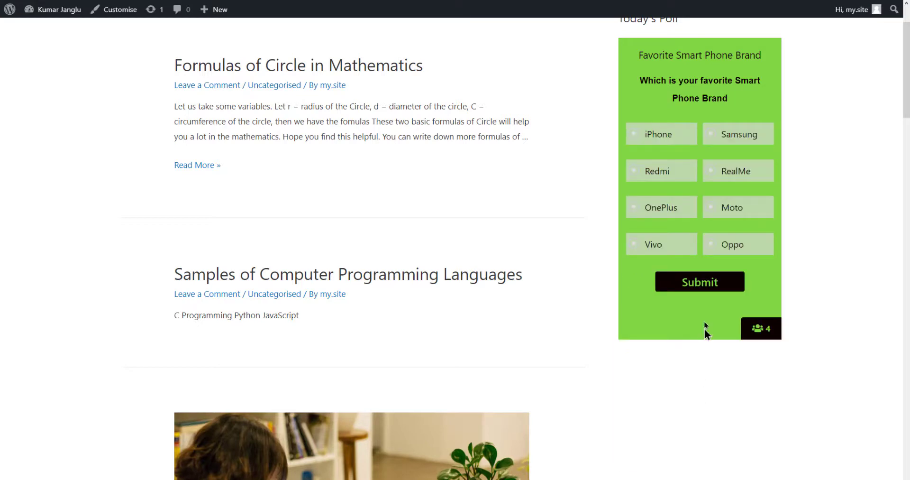
left_click(741, 213)
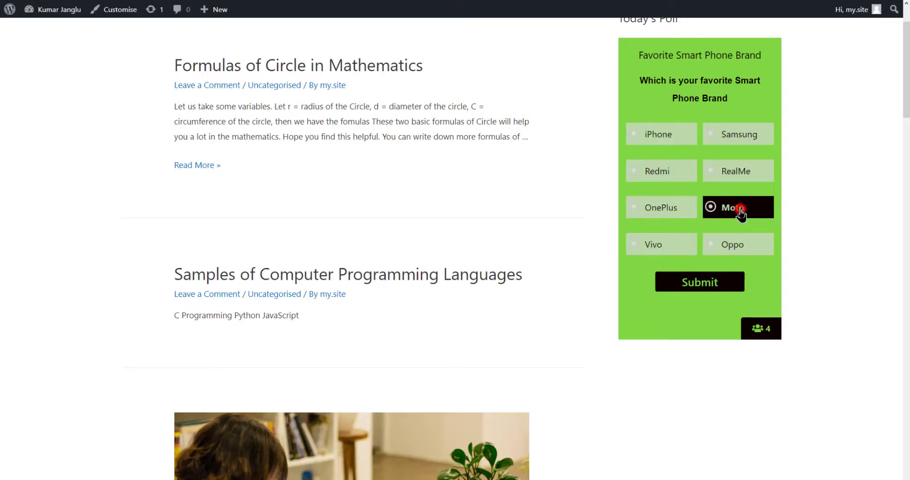
left_click(706, 275)
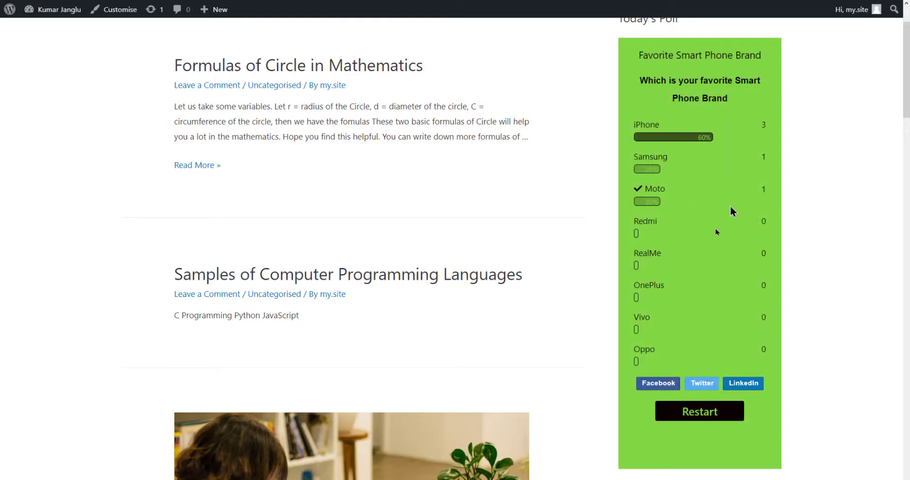
- Check the poll's Facebook and Twitter share options, bringing each share window into view and closing it without posting
left_click(669, 388)
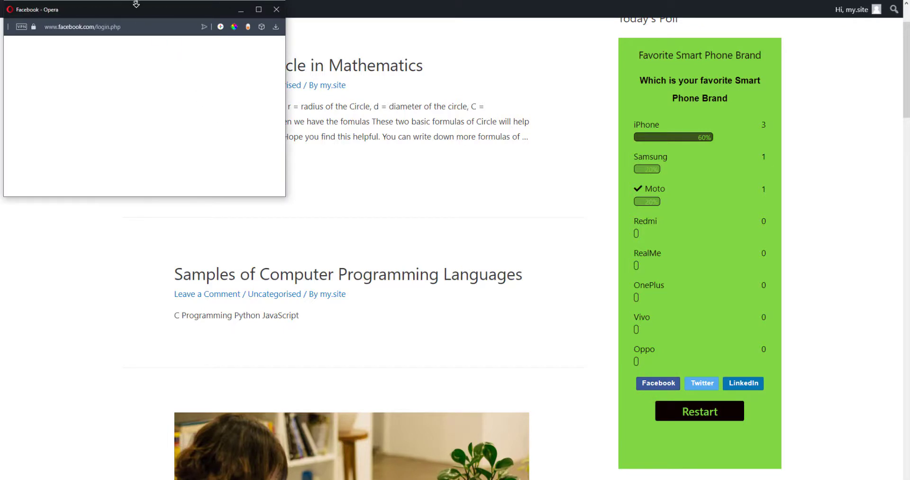
left_click_drag(142, 16, 386, 147)
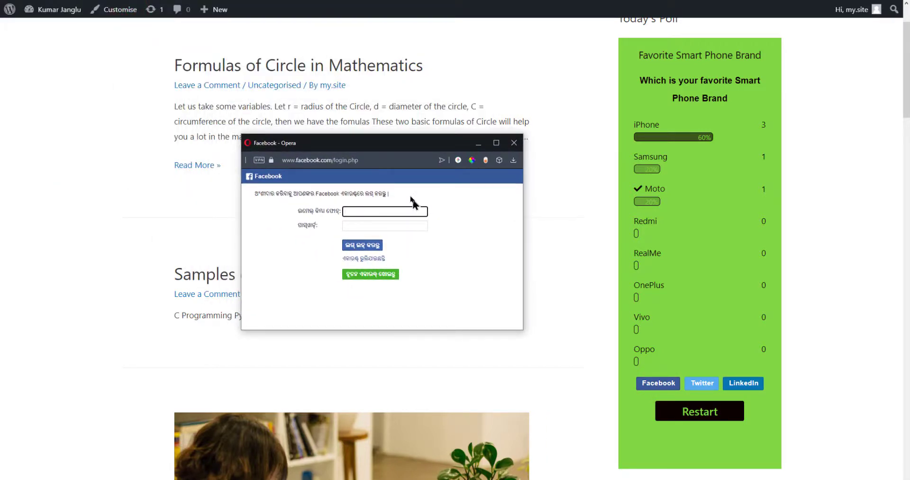
left_click(514, 143)
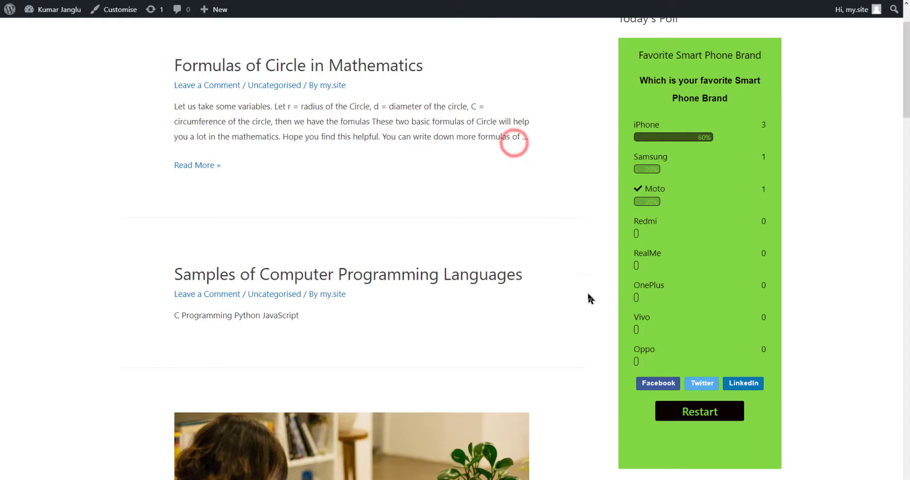
left_click(696, 385)
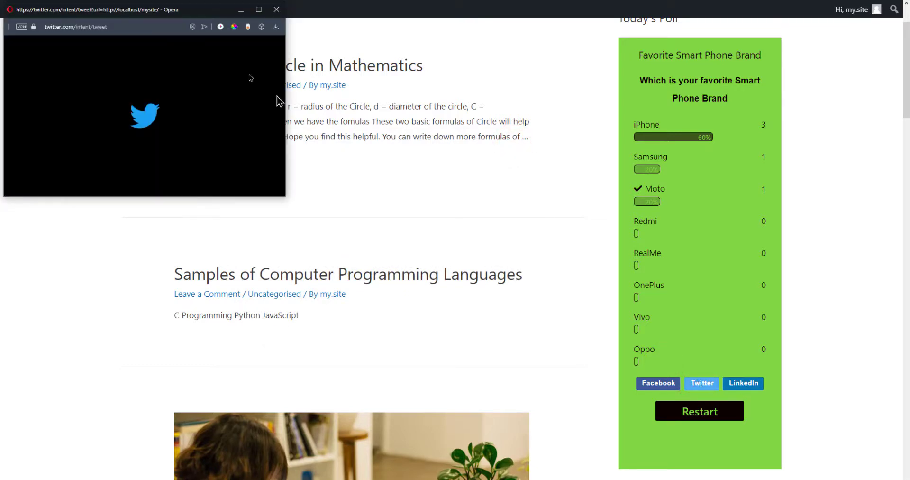
left_click_drag(170, 15, 400, 149)
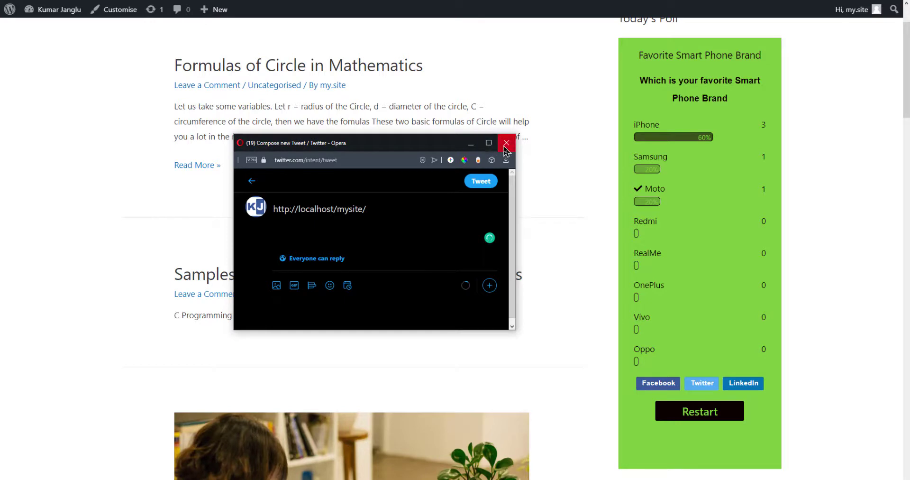
left_click(506, 148)
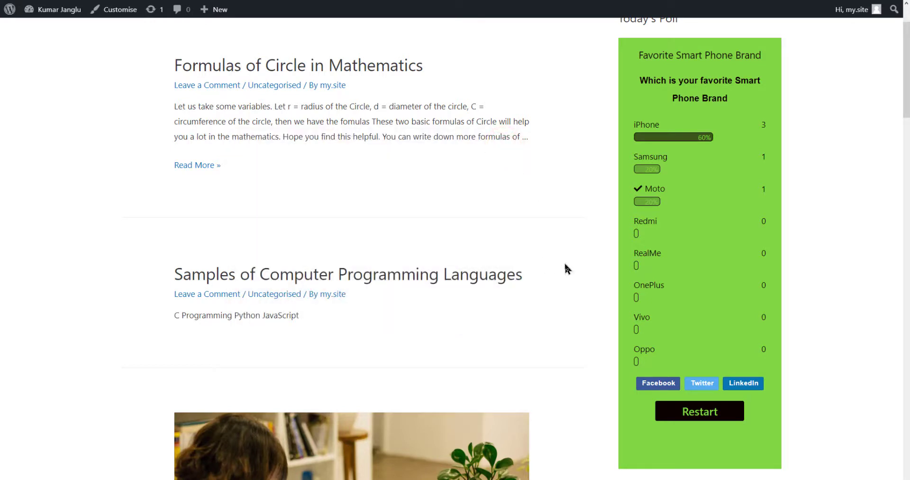
scroll(566, 267, "up", 1)
scroll(566, 265, "down", 1)
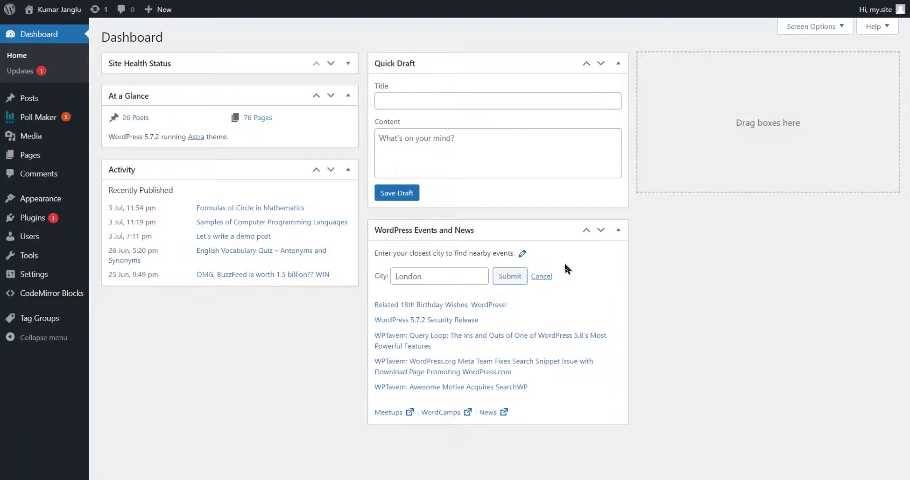
- Open Poll Maker's results in the WordPress admin and review the votes recorded for the Favorite Smart Phone Brand poll
key("ctrl+plus")
key("ctrl+plus")
key("ctrl+plus")
key("ctrl+plus")
key("ctrl+plus")
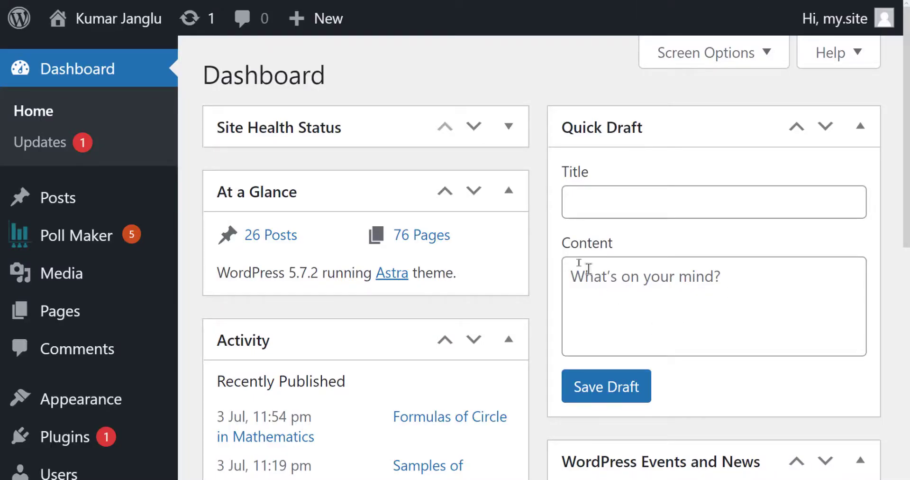
mouse_move(163, 237)
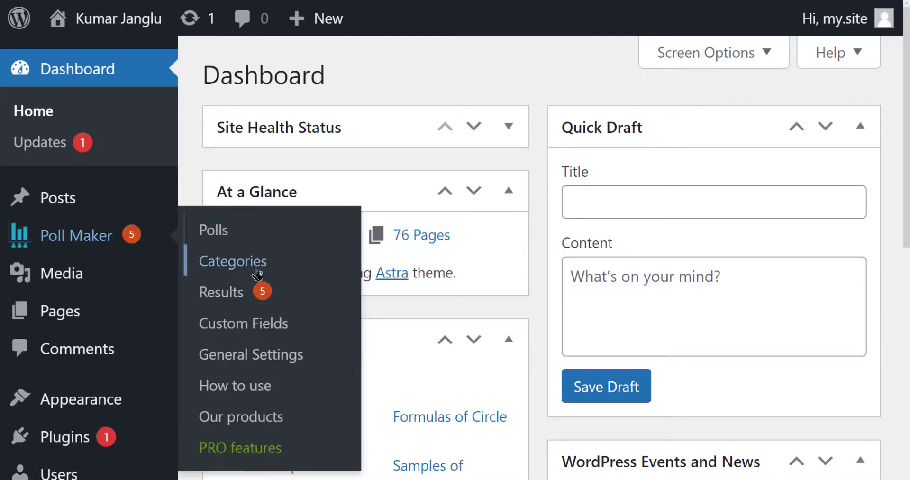
left_click(258, 293)
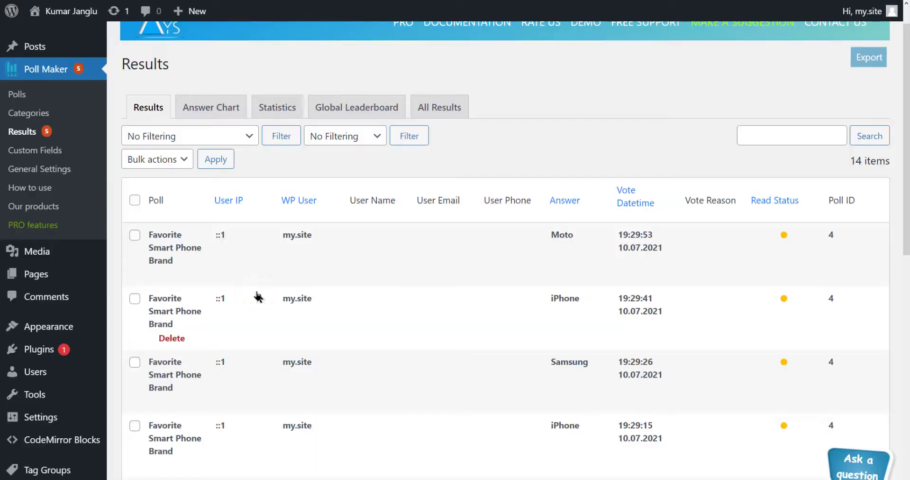
scroll(365, 312, "down", 3)
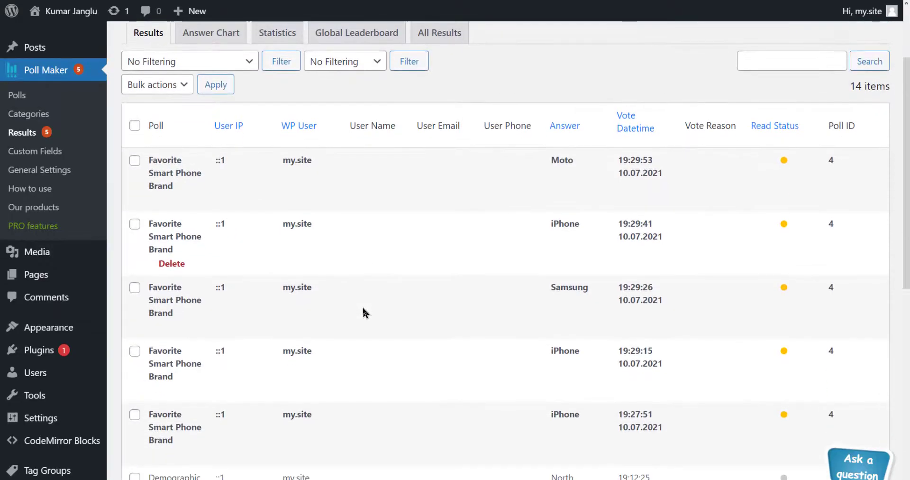
scroll(364, 312, "down", 3)
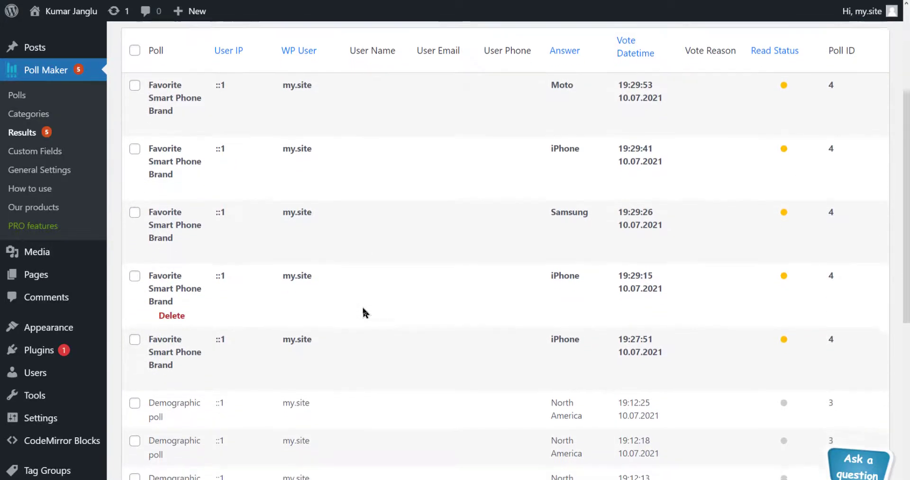
scroll(364, 312, "up", 5)
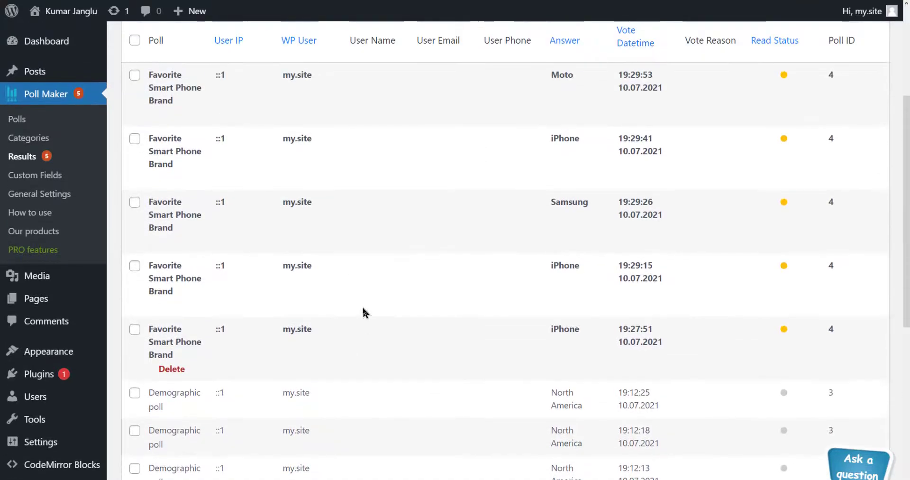
scroll(365, 312, "up", 2)
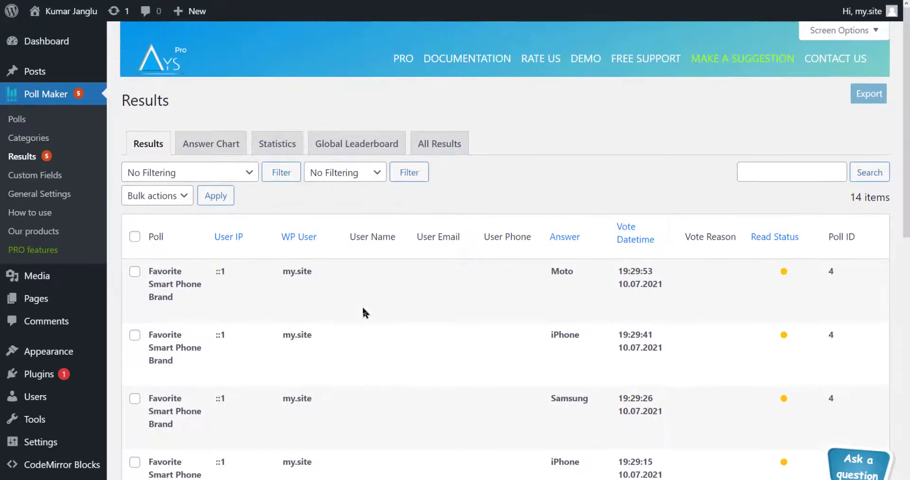
- Go to Poll Maker's list of polls and start a new poll
key("ctrl+plus")
key("ctrl+plus")
key("ctrl+plus")
key("ctrl+plus")
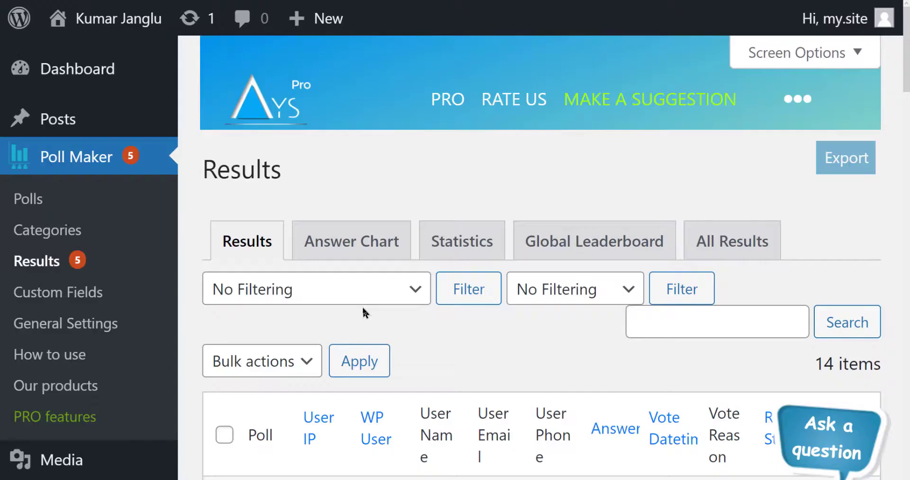
left_click(33, 203)
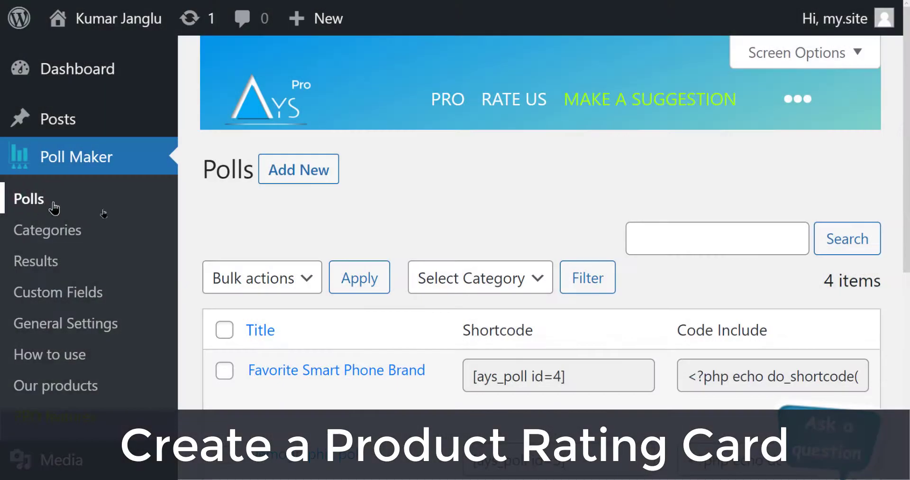
left_click(307, 175)
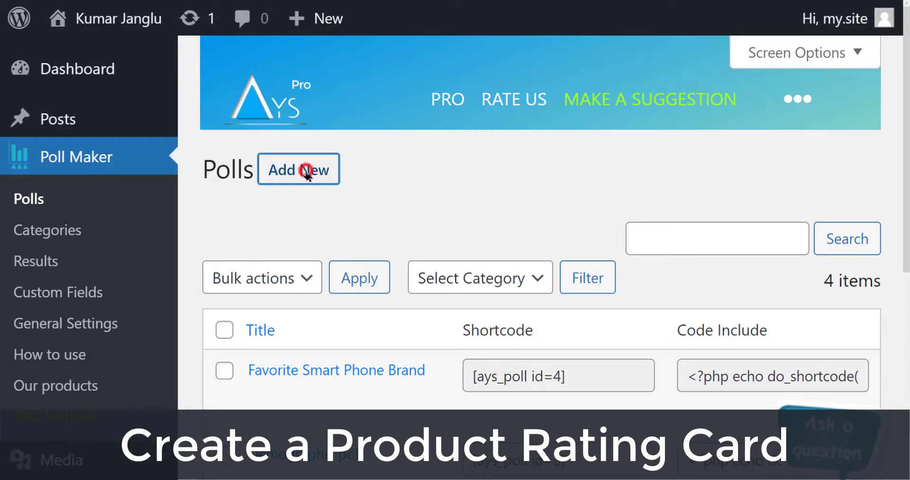
- Replace the default poll title with Product Rating
scroll(462, 289, "down", 2)
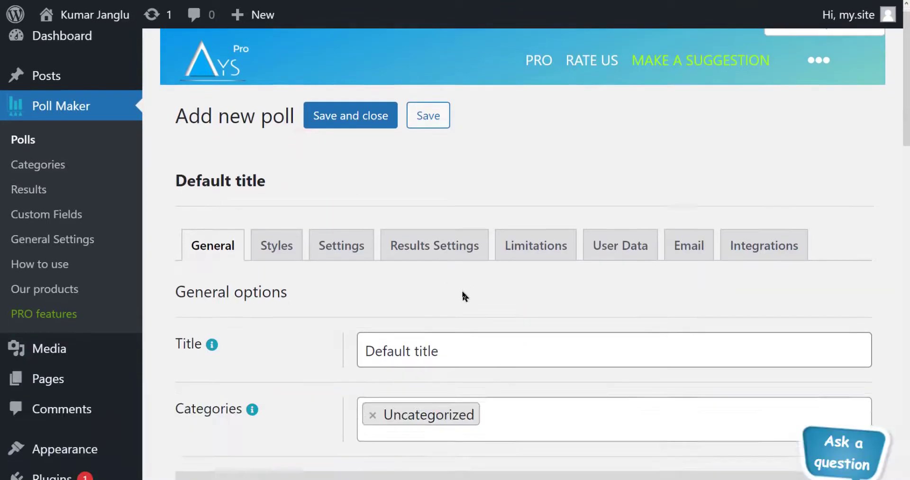
triple_click(444, 271)
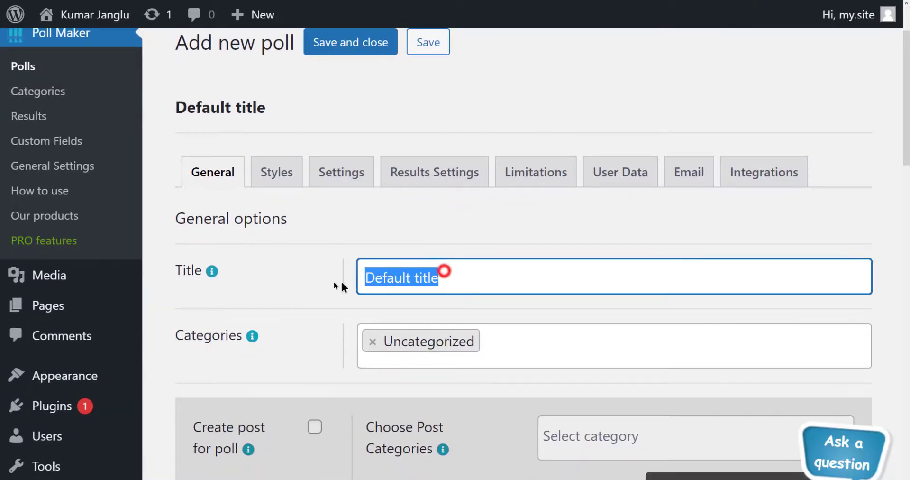
type("Product Rativ")
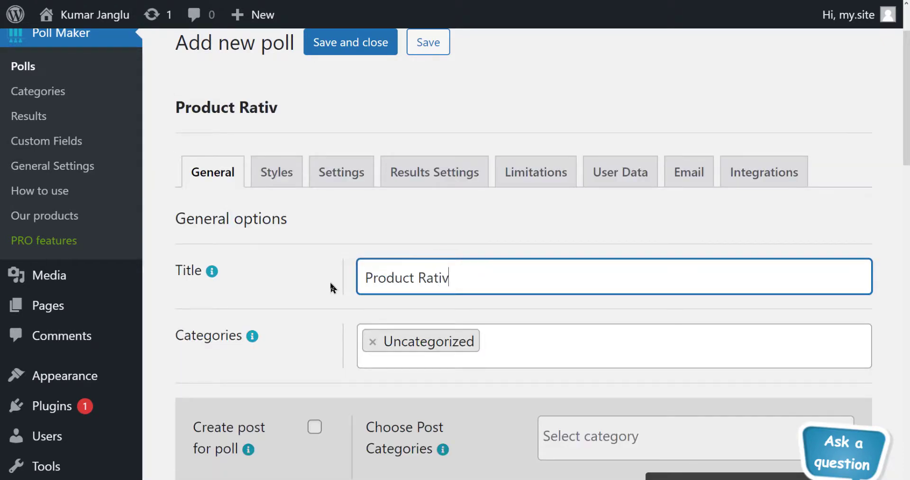
key("BackSpace")
type("ng")
- Enter the poll question Rate iPad Air 4 Generation, enclosed in strong tags
scroll(321, 295, "down", 6)
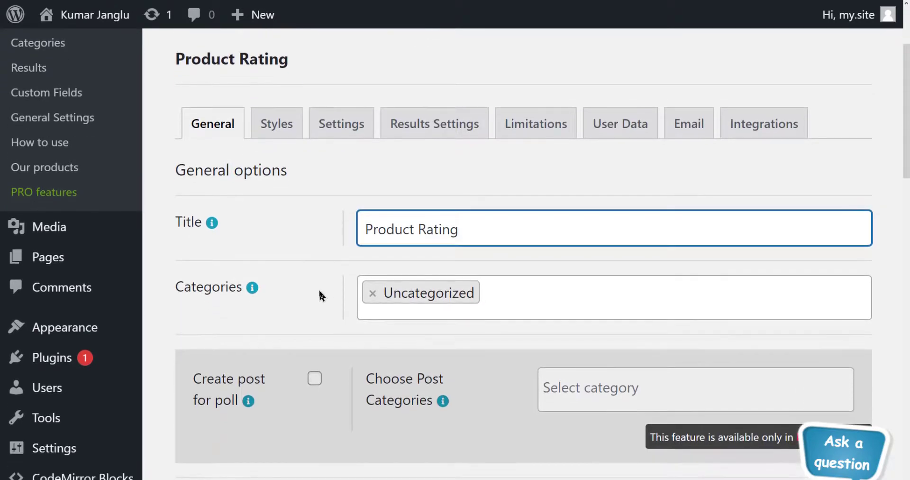
scroll(318, 294, "down", 2)
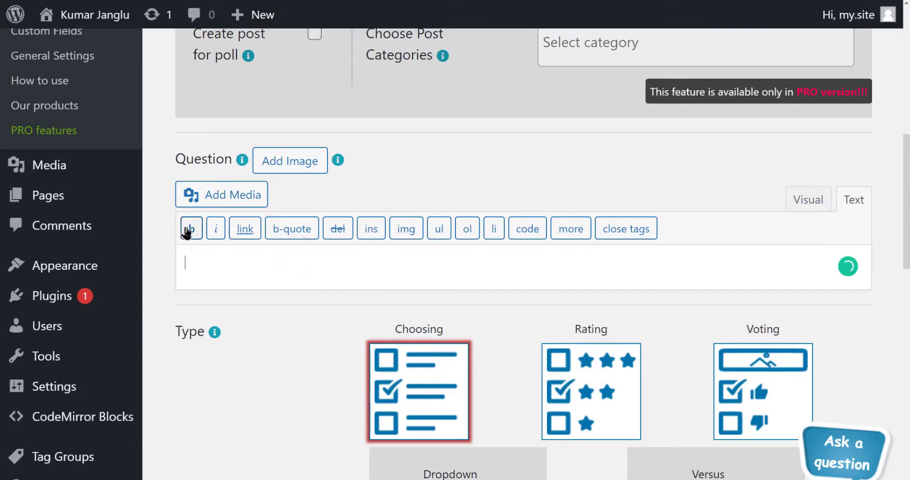
left_click(192, 228)
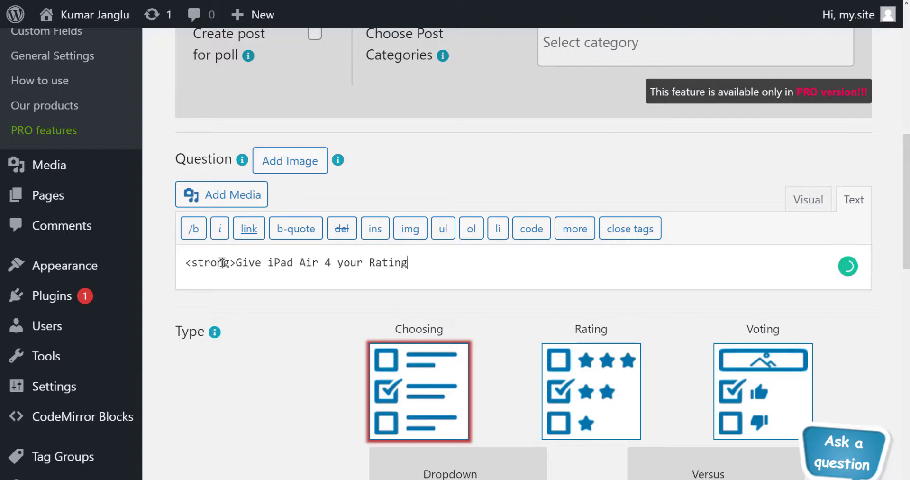
left_click(203, 236)
left_click_drag(406, 262, 236, 262)
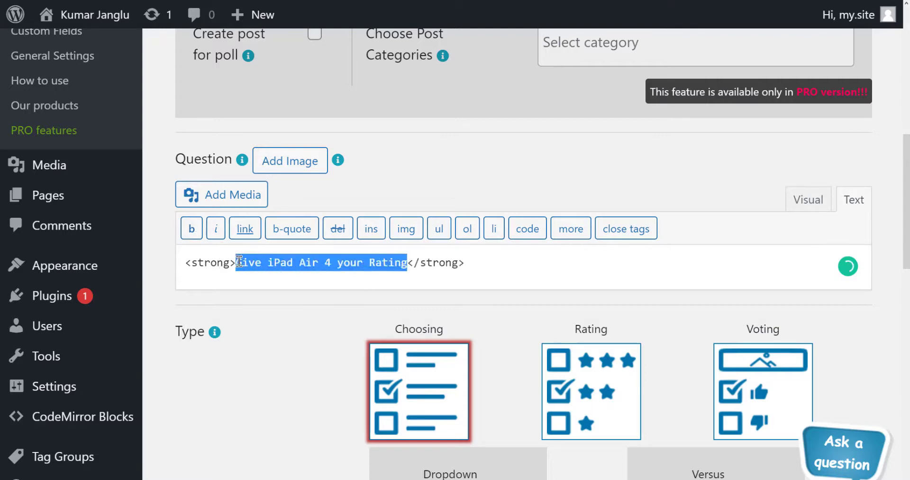
type("Rate iPad Air 4 Generation")
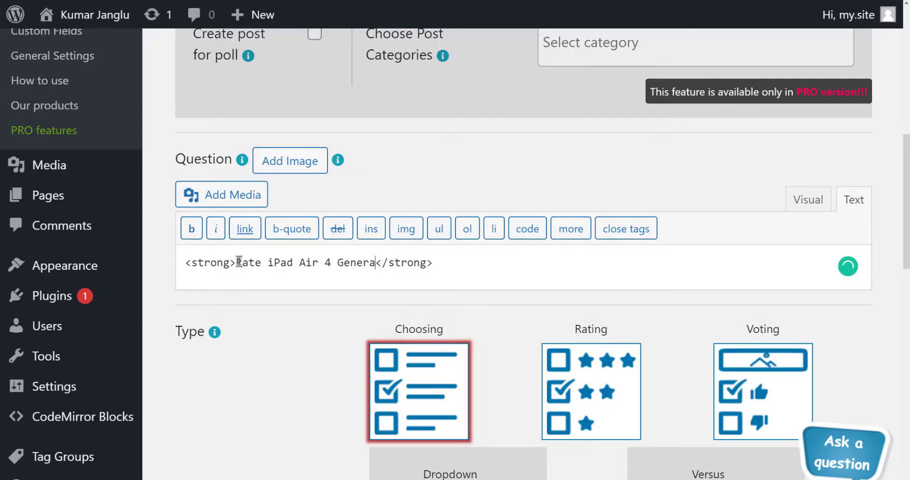
- Move the opening strong tag so that only iPad Air 4 Generation in the question is bold
left_click_drag(235, 262, 186, 263)
key("ctrl+x")
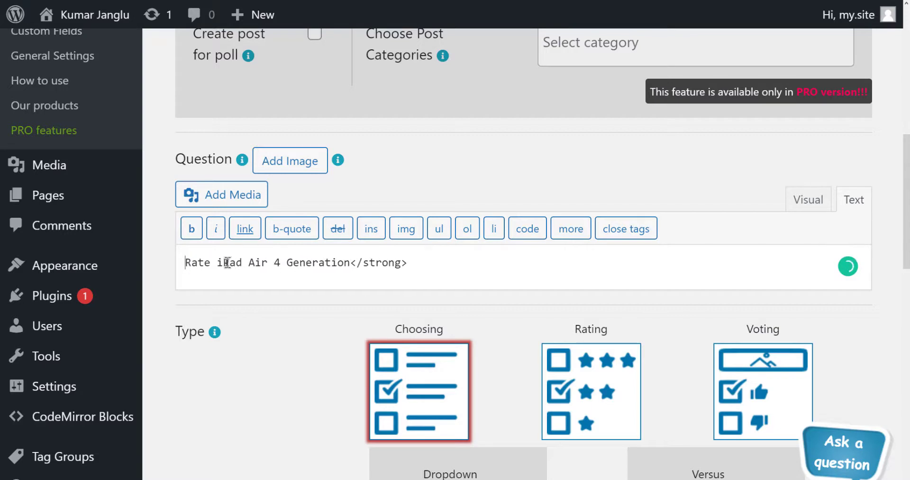
left_click(220, 263)
key("ctrl+v")
- Set the poll type to Rating and bring its answer options into view
scroll(295, 349, "down", 2)
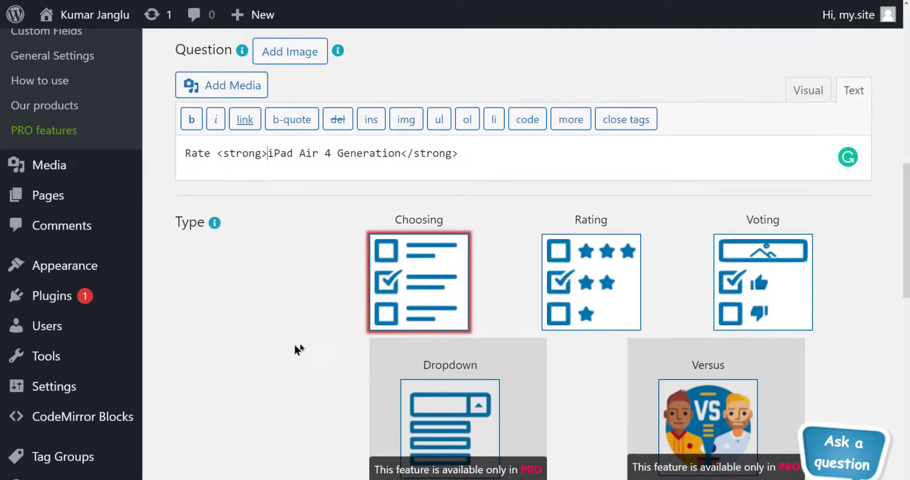
left_click(578, 279)
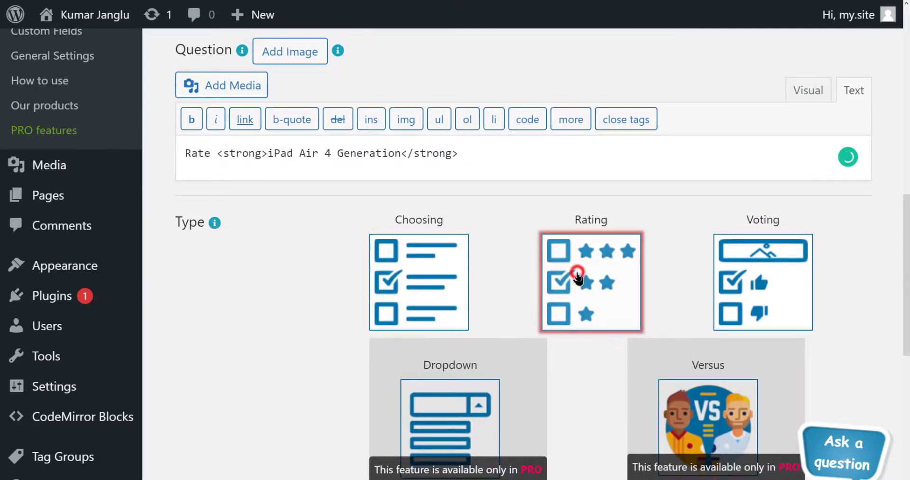
scroll(365, 299, "down", 3)
scroll(368, 297, "down", 7)
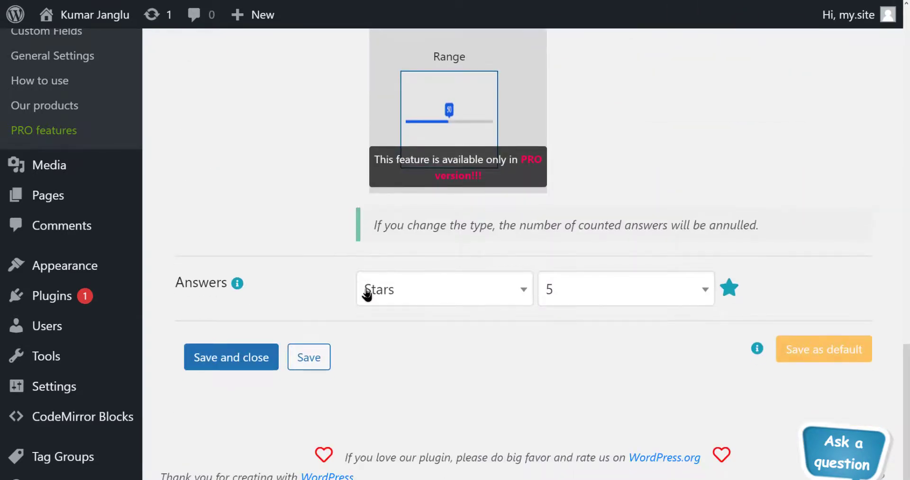
scroll(367, 294, "up", 1)
- Try Emoji with 5 levels as the rating answer style and switch back to Stars
left_click(493, 315)
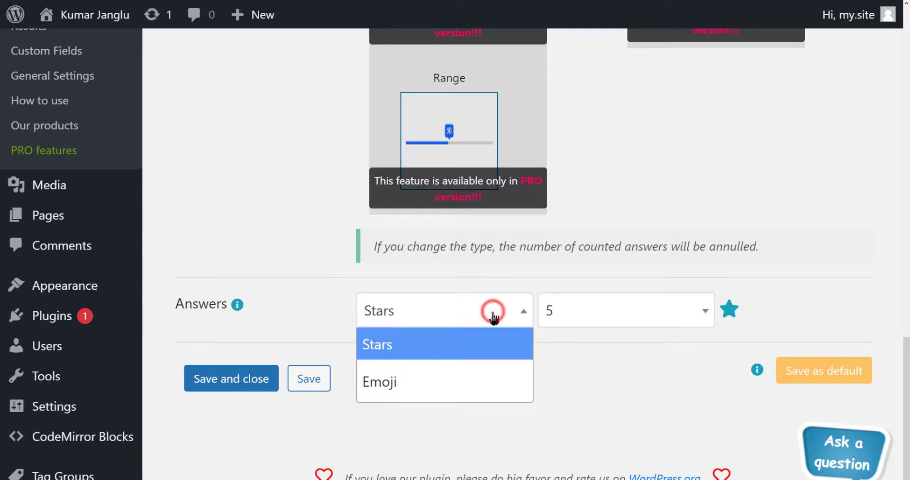
left_click(429, 373)
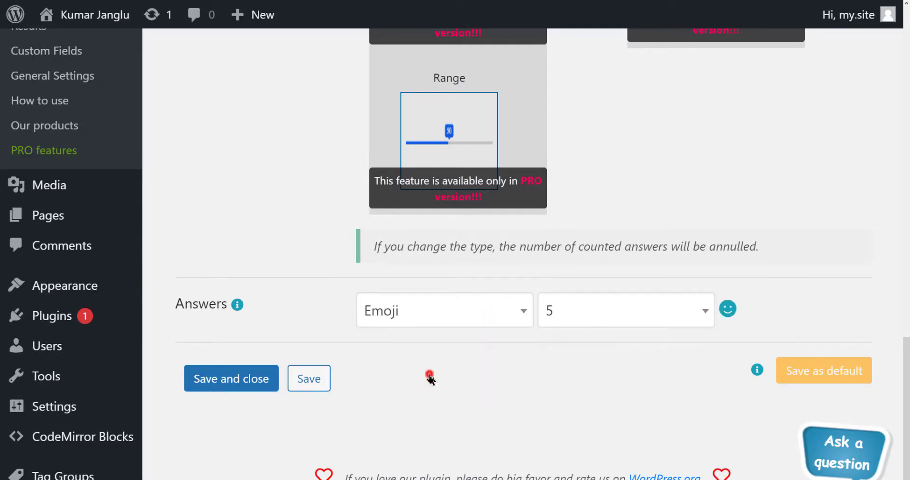
left_click(692, 311)
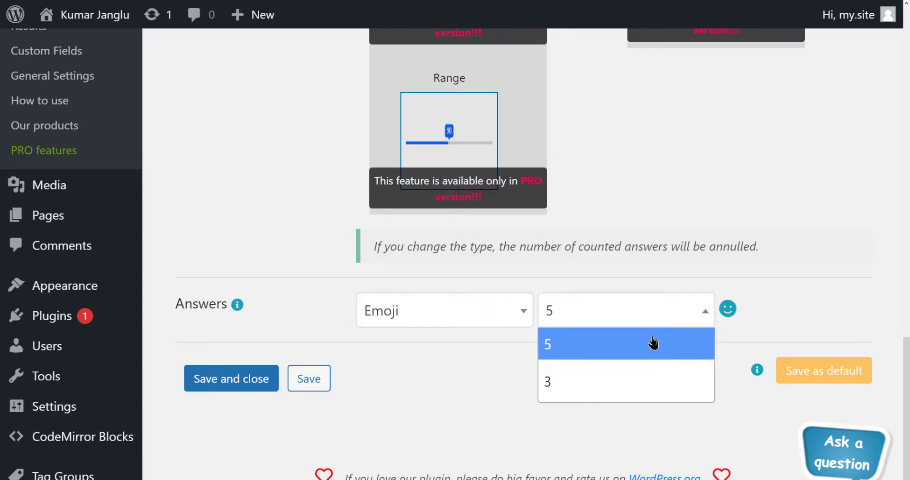
left_click(653, 338)
left_click(472, 303)
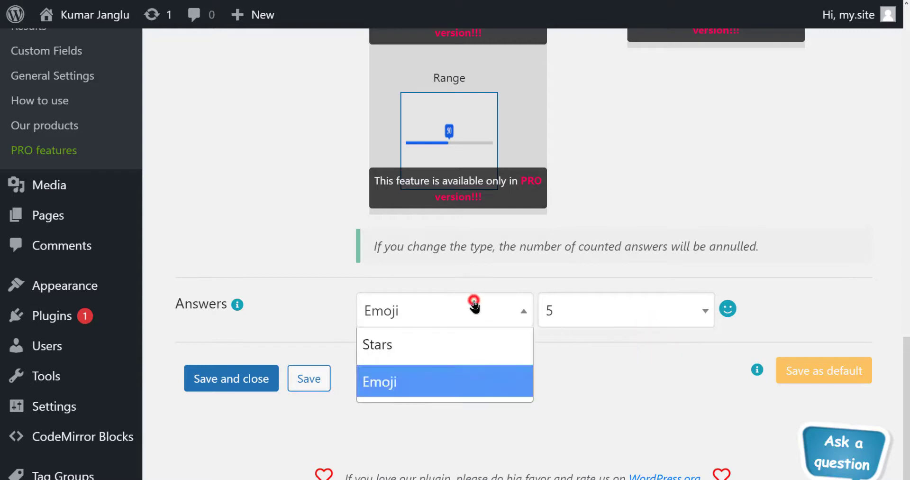
left_click(446, 345)
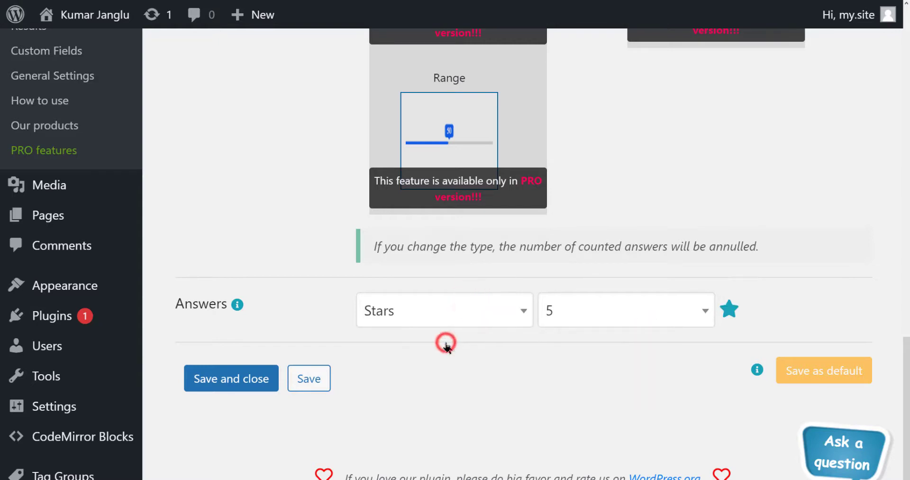
- Save the Product Rating poll and open its styling options with the colour settings and preview
left_click(305, 380)
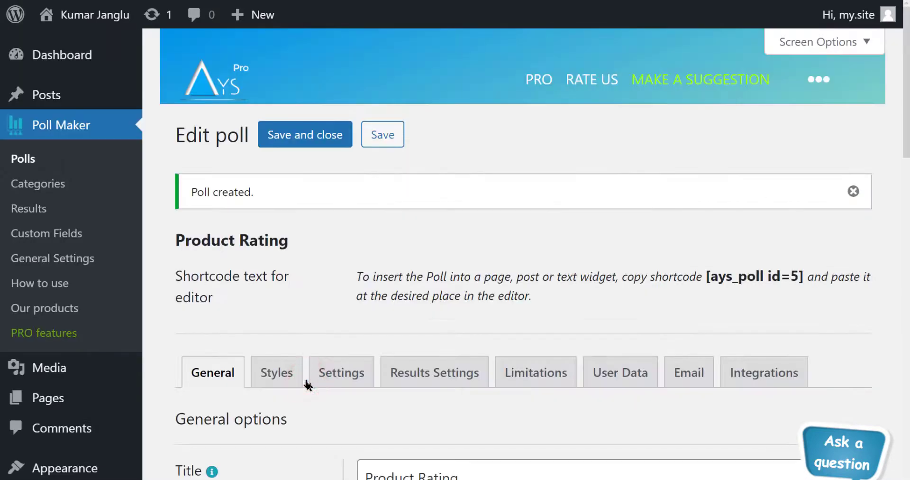
left_click(282, 372)
scroll(353, 327, "down", 4)
scroll(354, 327, "down", 5)
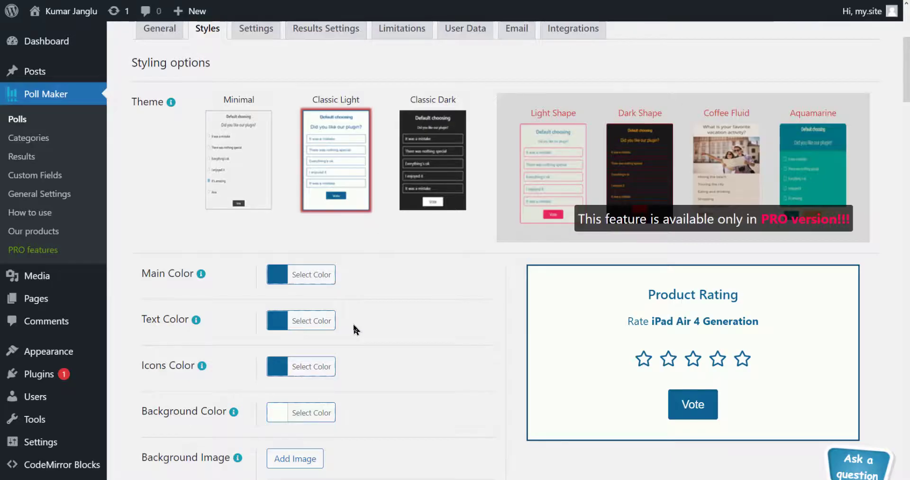
scroll(407, 297, "down", 2)
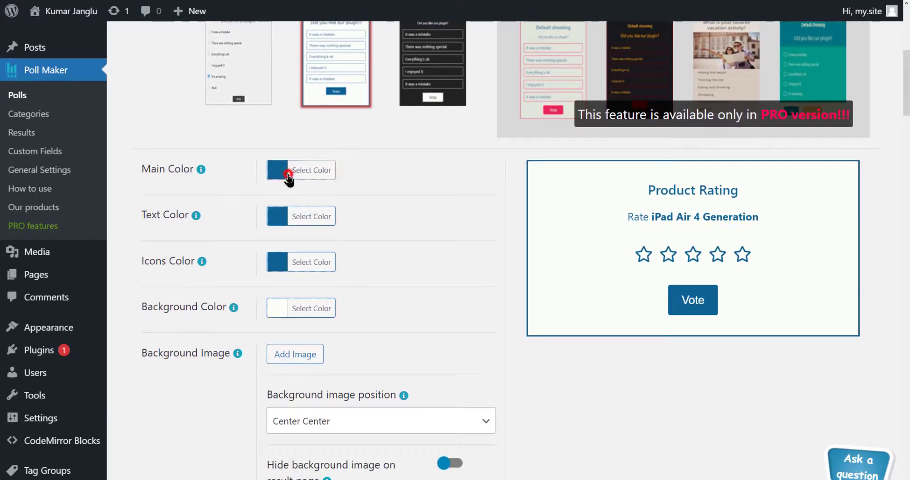
- Set the poll's Main Color to black (#000000) and its Text Color to near-black
left_click(288, 176)
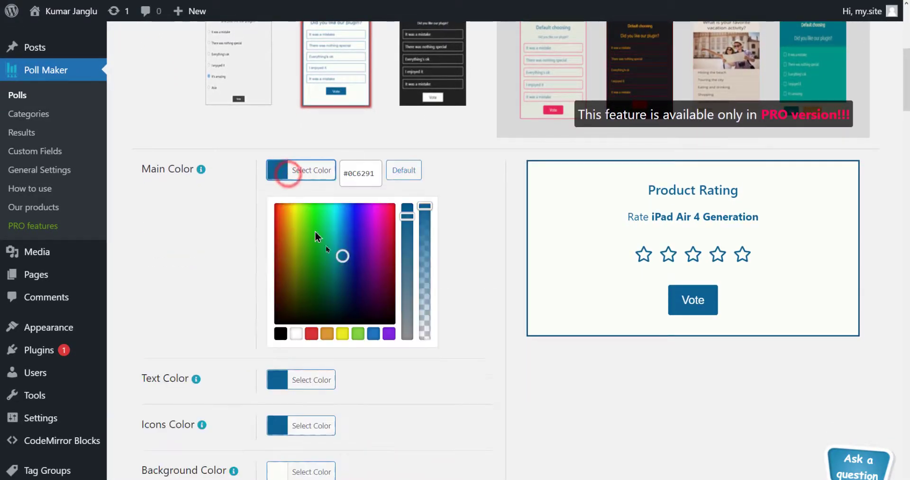
left_click(359, 334)
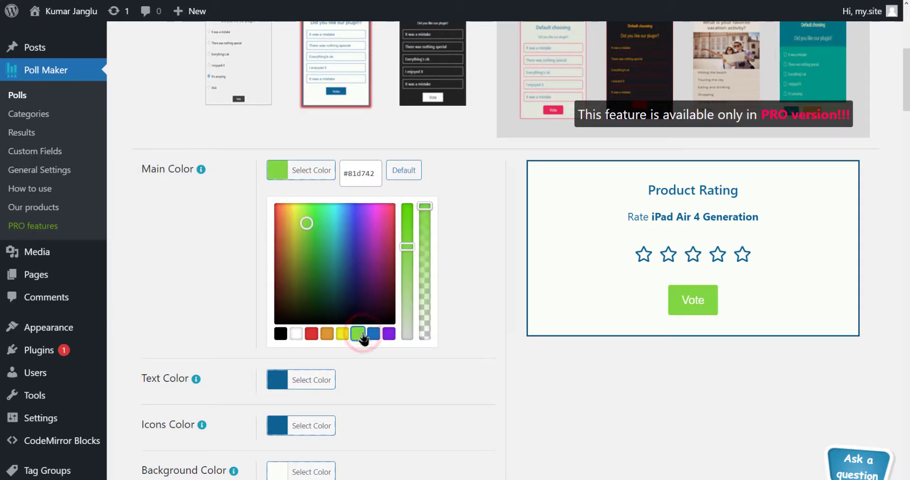
left_click(277, 334)
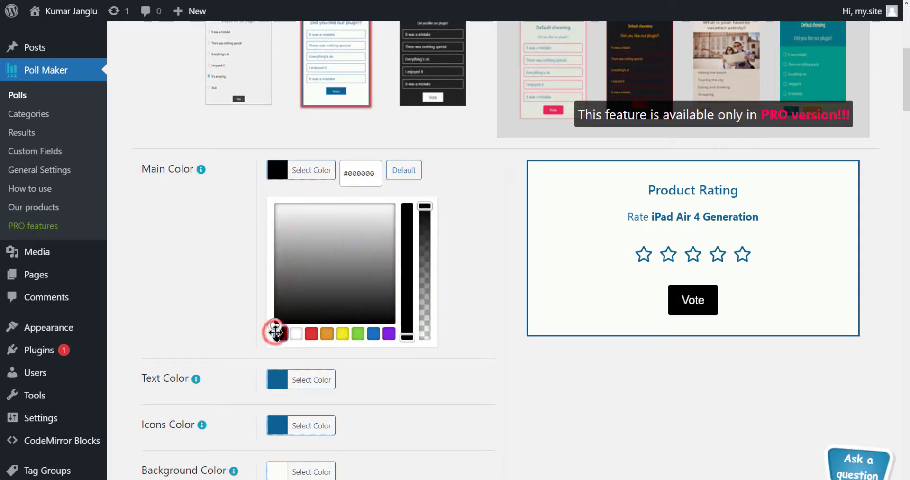
scroll(450, 296, "down", 2)
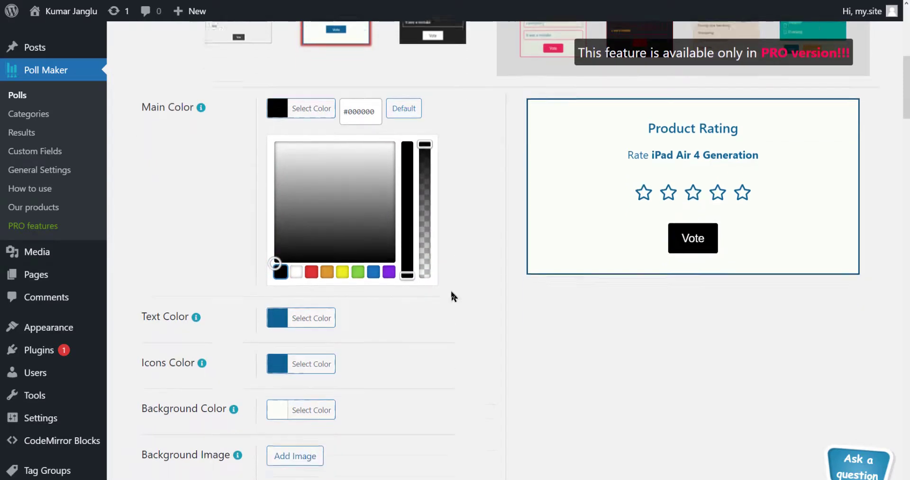
left_click(468, 203)
left_click(303, 142)
left_click(223, 356)
- Set the Icons Color of the rating stars to orange (#dd8500)
left_click_drag(335, 232, 309, 305)
left_click(312, 189)
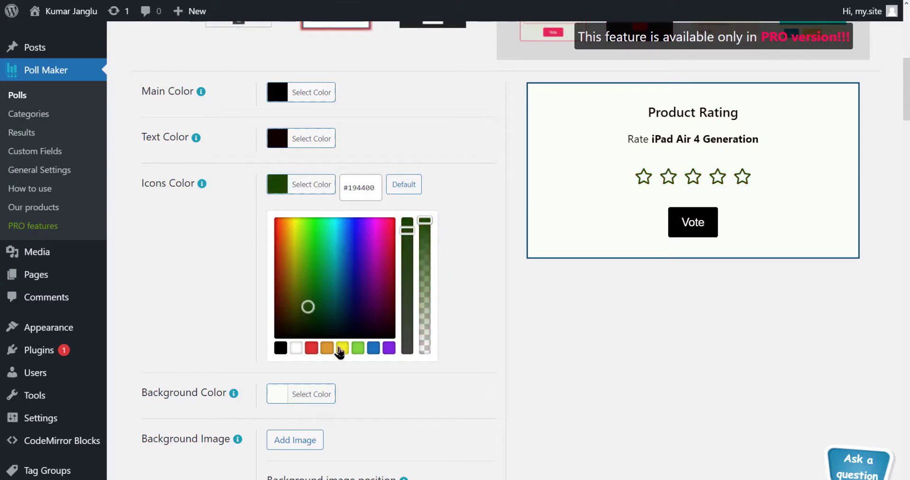
left_click(327, 349)
left_click_drag(411, 258, 408, 217)
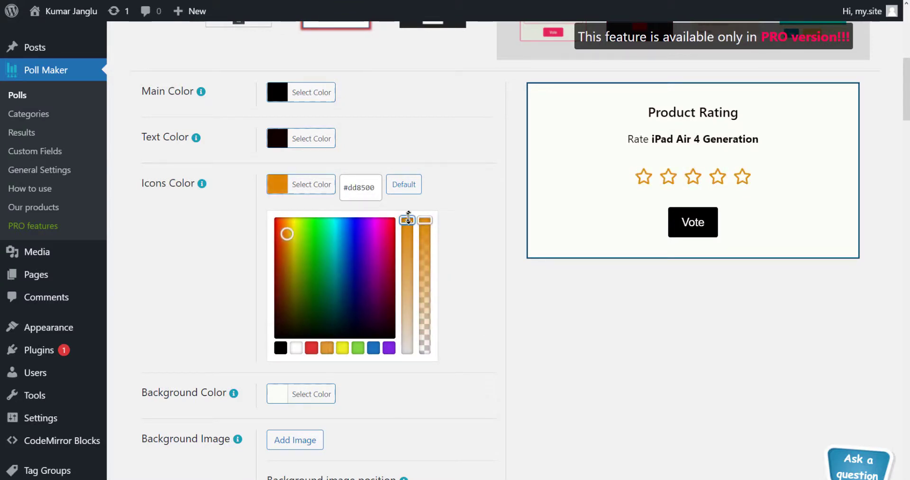
left_click(465, 237)
- Set the poll's Background Color to white (#ffffff)
scroll(480, 240, "down", 1)
left_click(323, 218)
left_click_drag(327, 282, 259, 247)
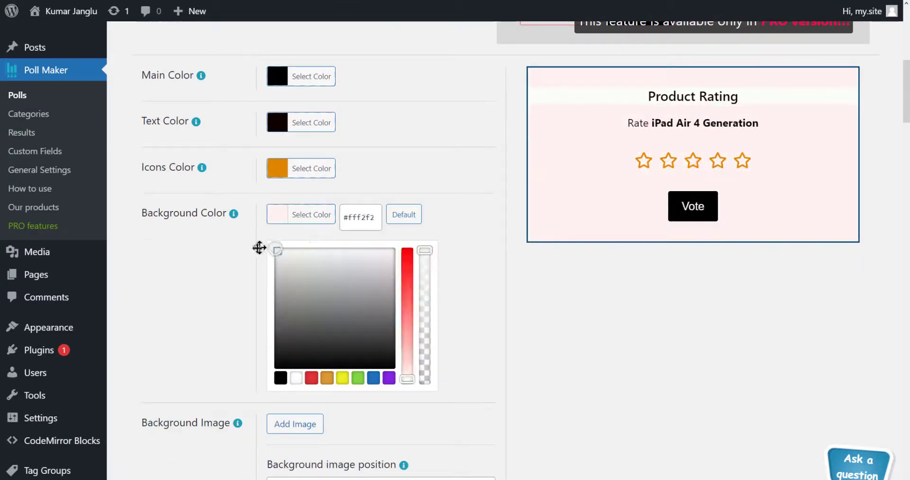
left_click(353, 233)
left_click(300, 221)
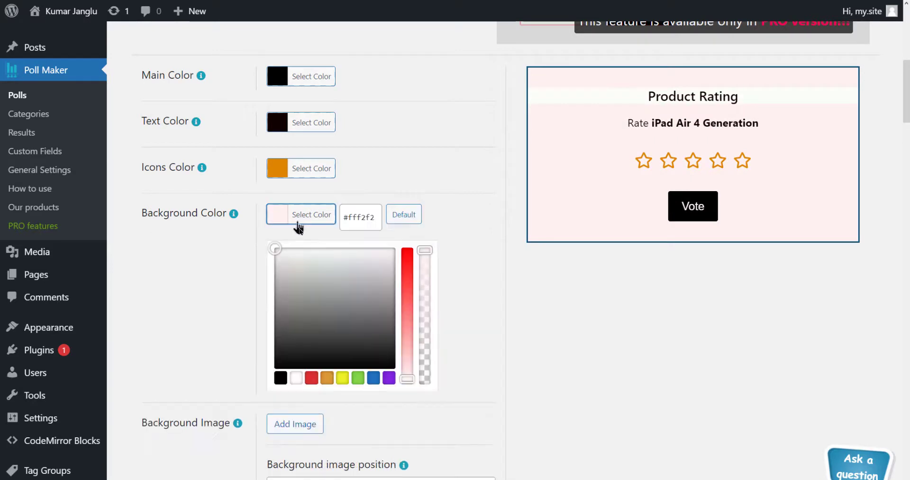
left_click(244, 248)
left_click(299, 221)
left_click(249, 236)
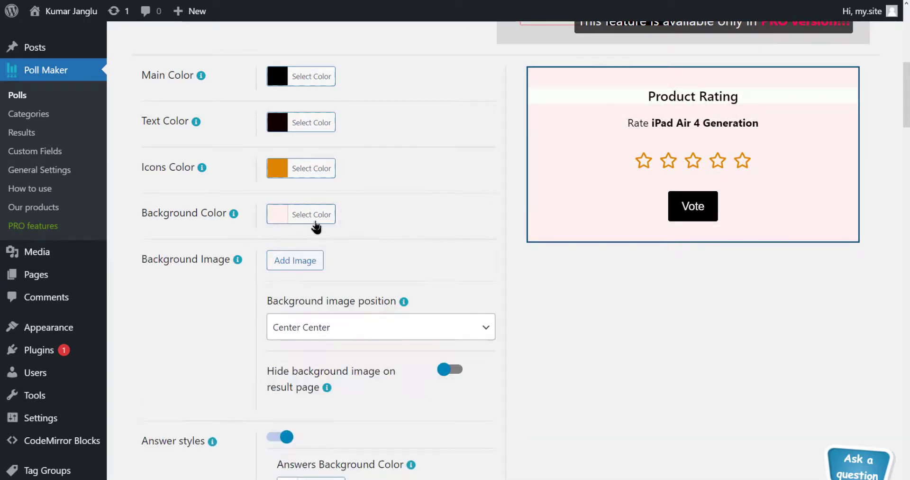
left_click(313, 221)
left_click(296, 378)
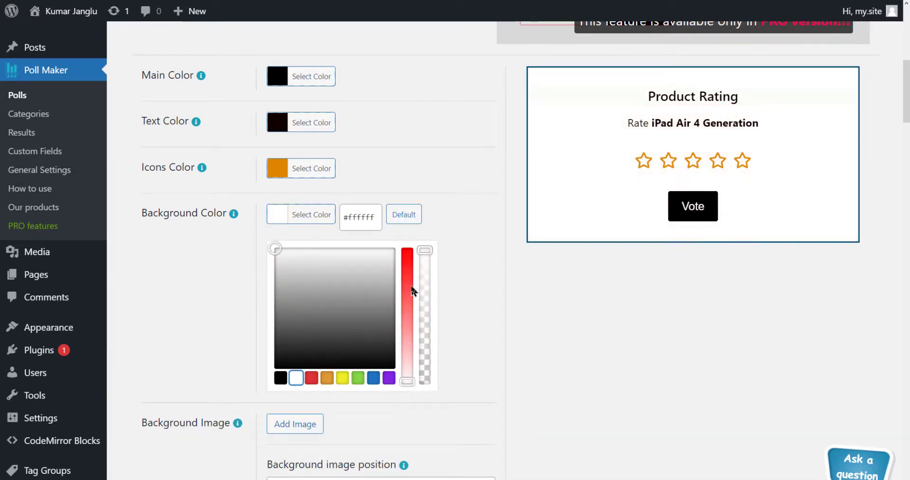
left_click(433, 226)
- Upload ipad-air-4-homescreen.jpg and apply it as the poll's Background Image
left_click(295, 261)
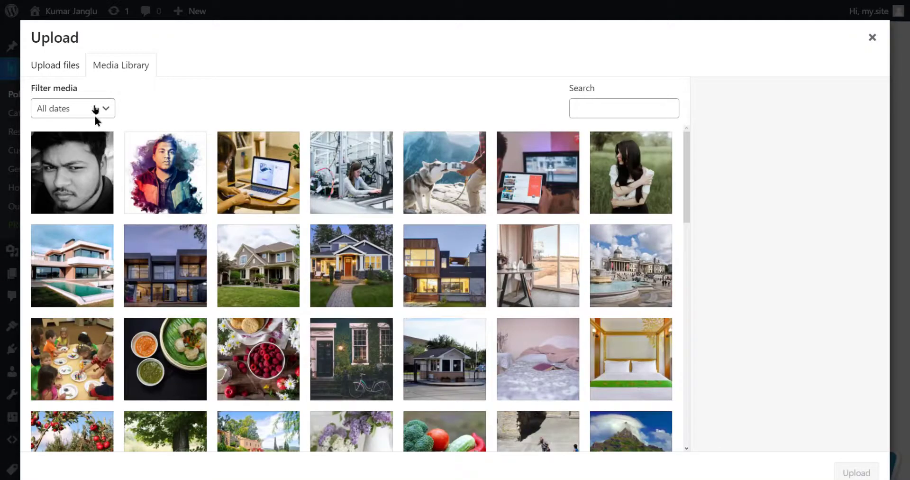
left_click(64, 67)
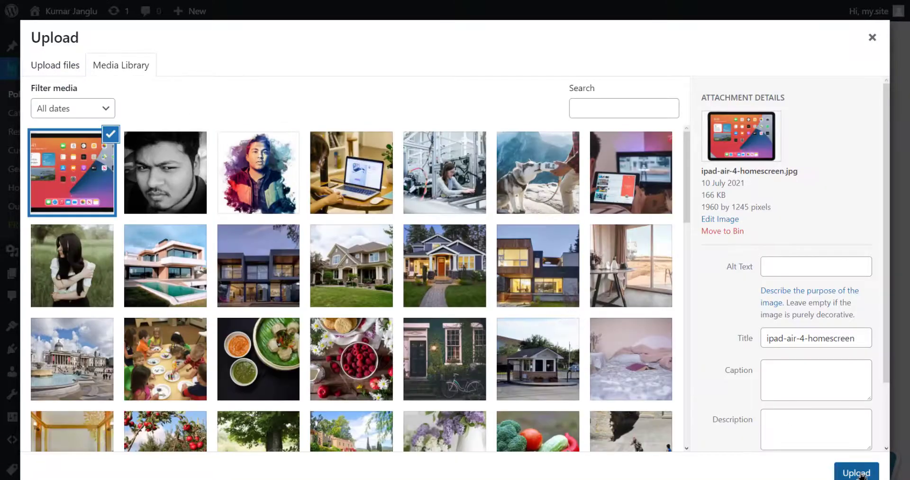
left_click(858, 473)
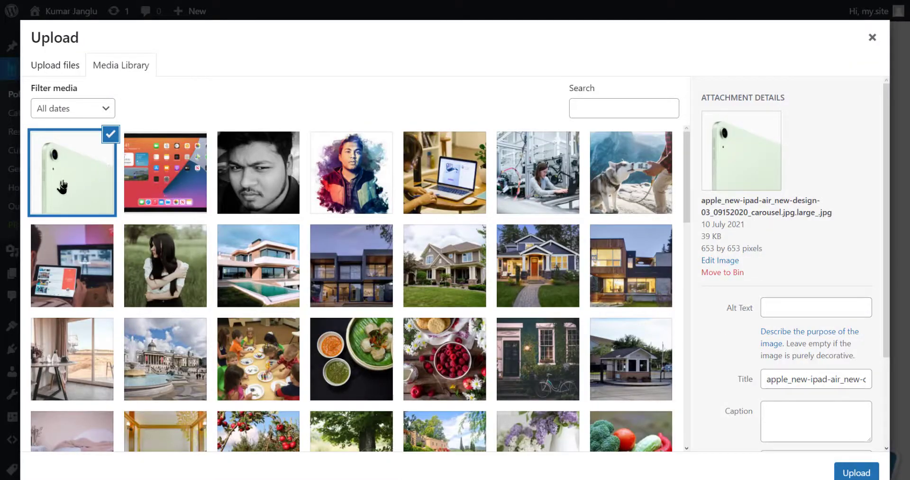
- Use the uploaded green iPad Air image (apple_new-ipad-air_new-design-03) as the poll's Background Image
left_click(62, 186)
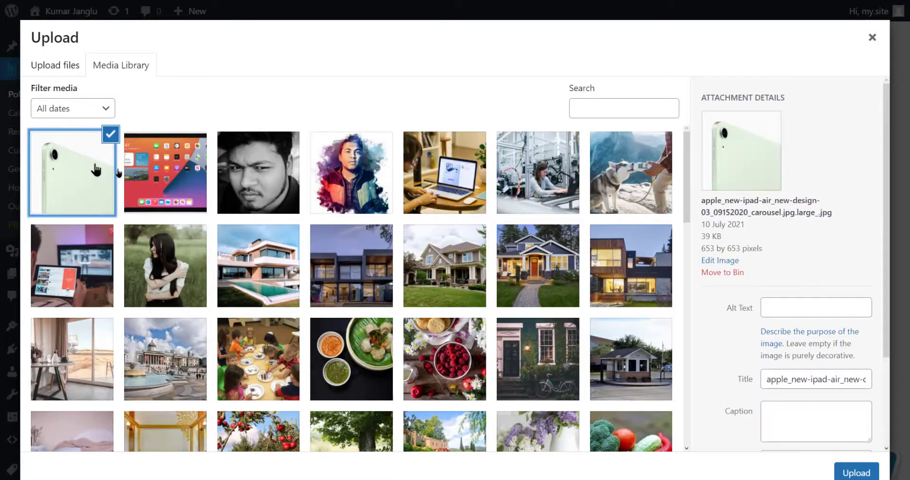
left_click(842, 474)
scroll(787, 316, "up", 1)
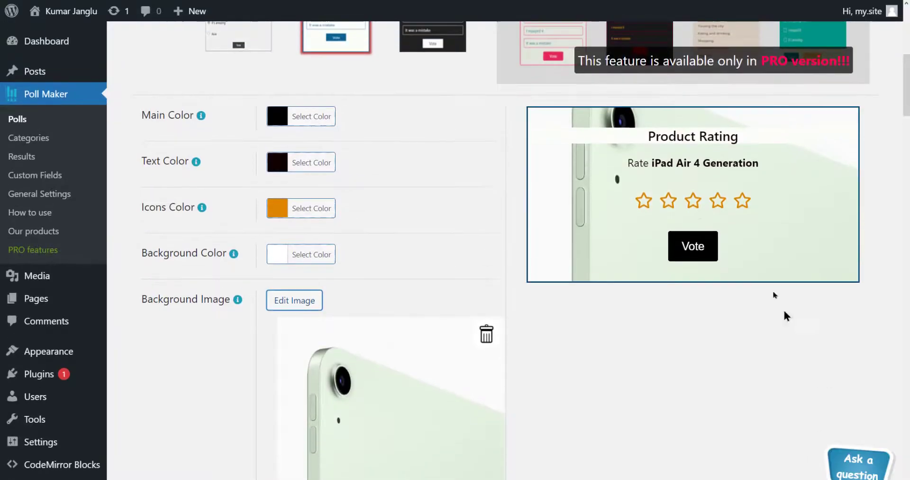
- Try the background image positions Left Top, Left Center and Center Top, returning to Left Top
scroll(352, 306, "down", 6)
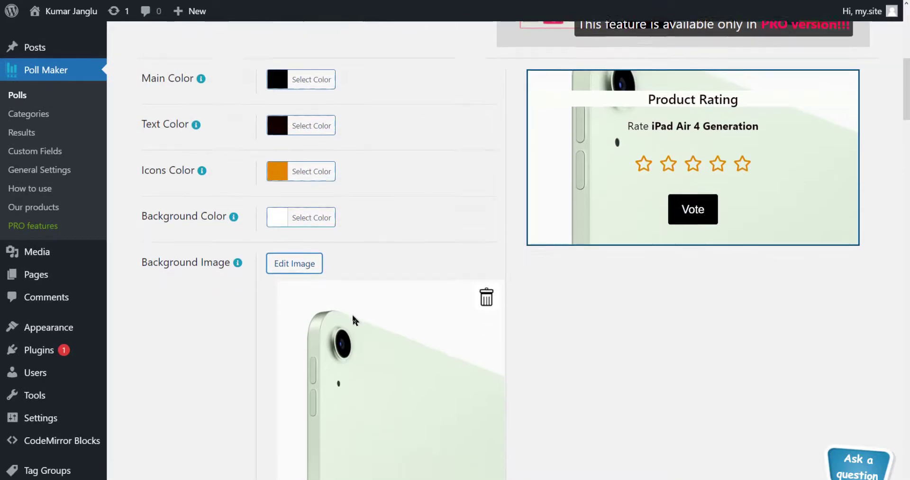
left_click(380, 300)
left_click(362, 322)
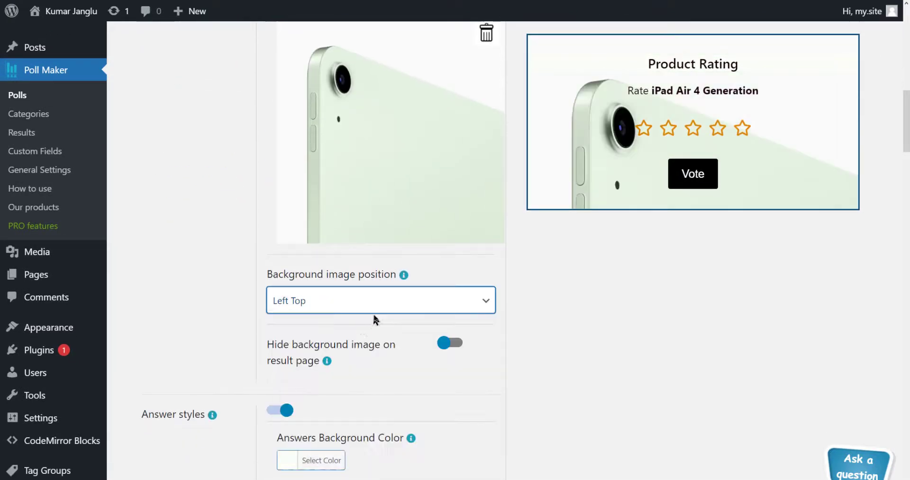
left_click(372, 304)
left_click(368, 338)
scroll(374, 309, "down", 1)
left_click(383, 267)
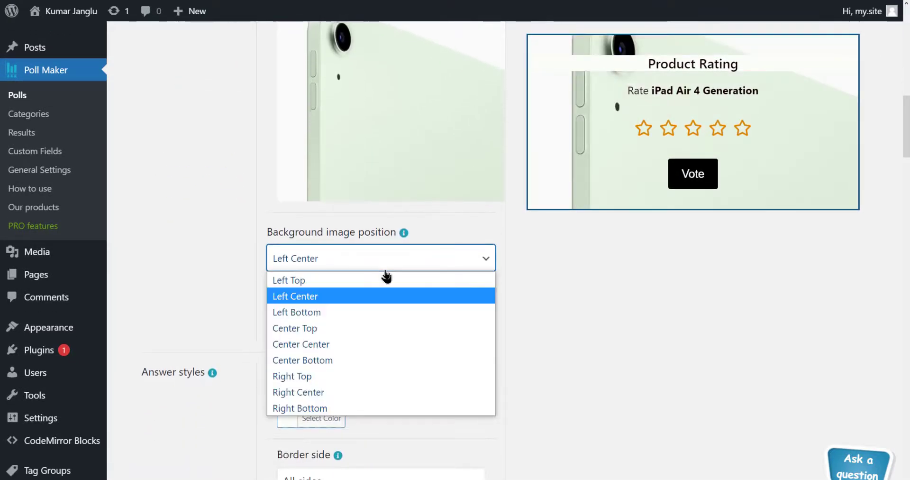
left_click(350, 327)
left_click(367, 262)
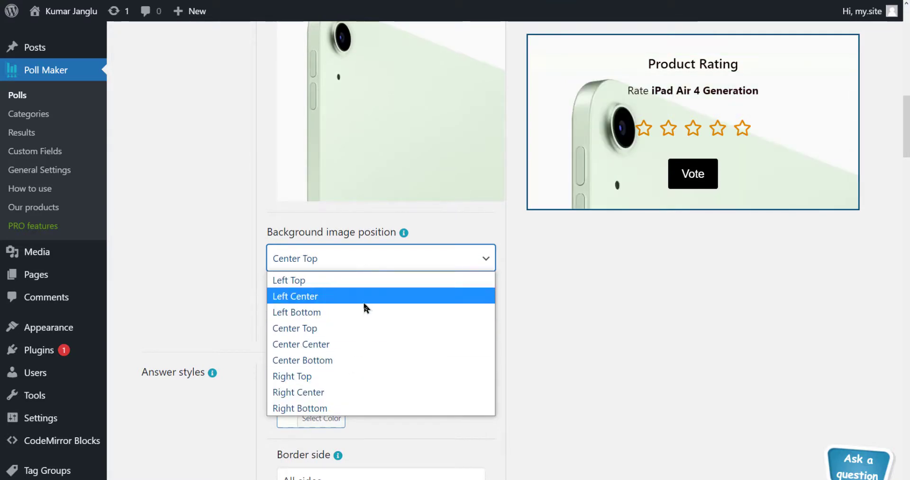
left_click(352, 281)
- Set the Background image position to Right Top
left_click(344, 264)
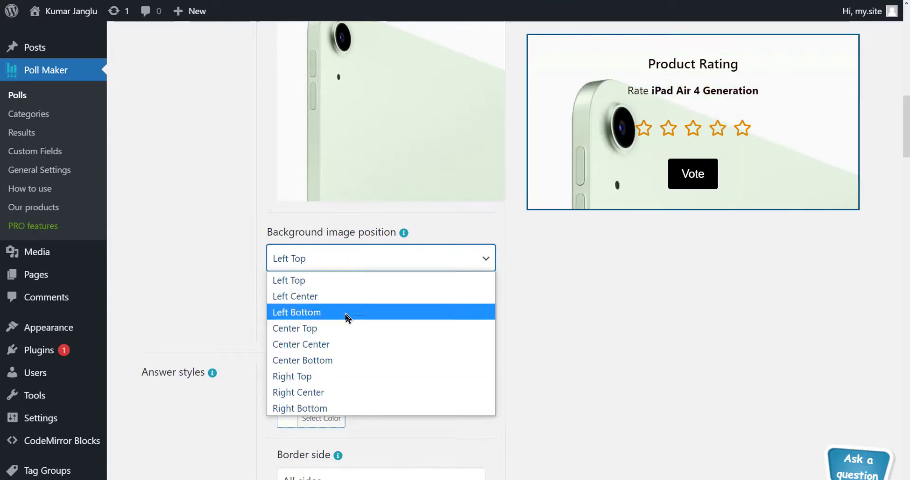
left_click(328, 376)
left_click(359, 268)
left_click(514, 356)
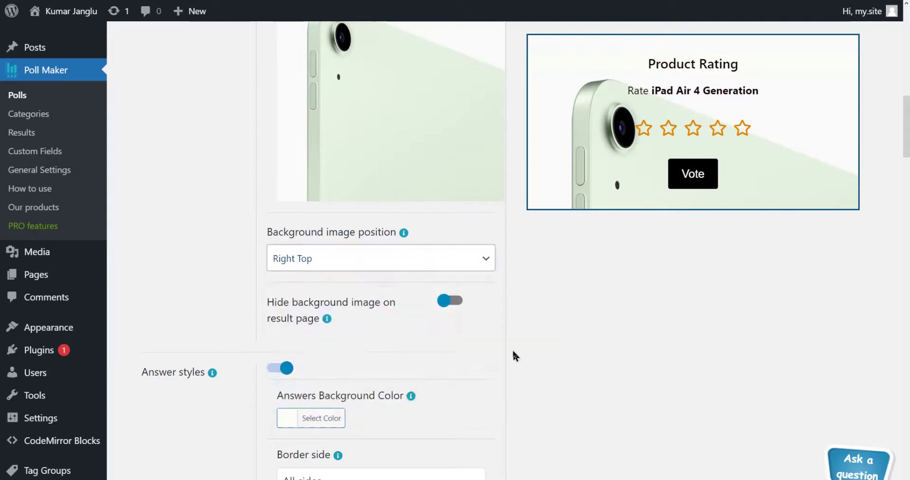
- Set the Answers Background Color in the answer styles to a light pink
scroll(456, 294, "down", 1)
left_click(457, 293)
scroll(529, 356, "down", 4)
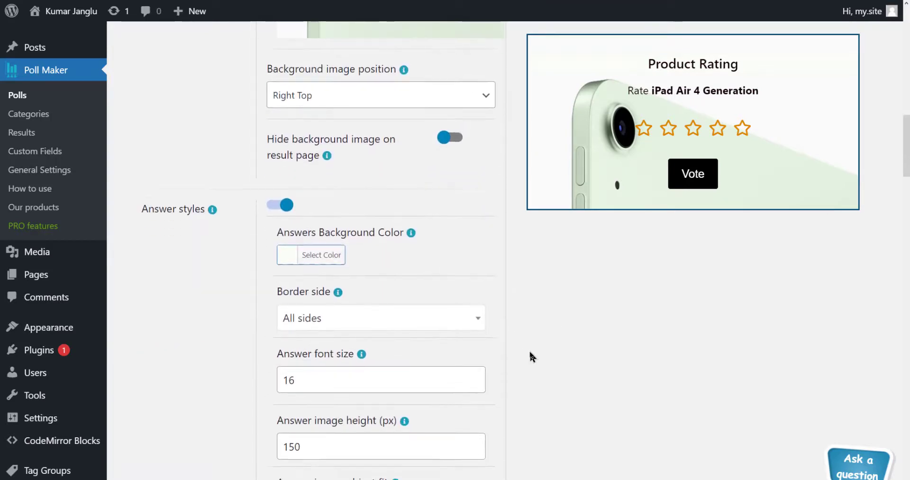
left_click(331, 209)
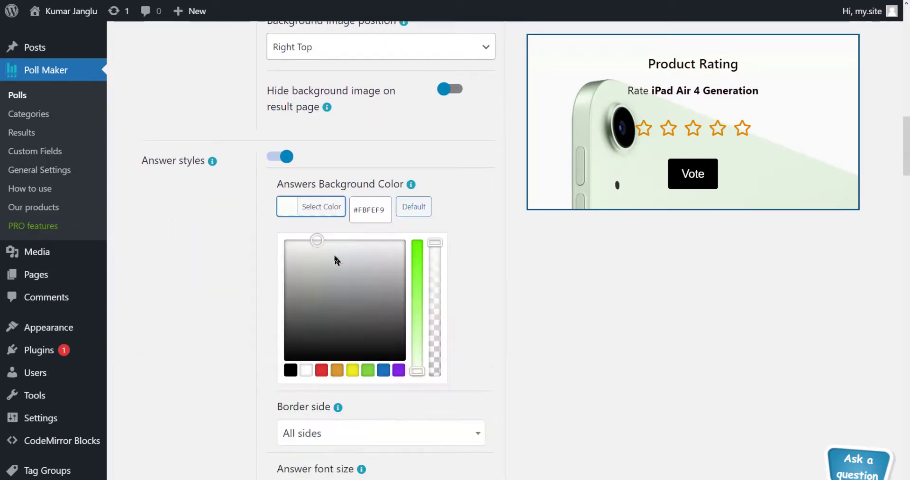
left_click_drag(340, 258, 285, 240)
left_click(459, 249)
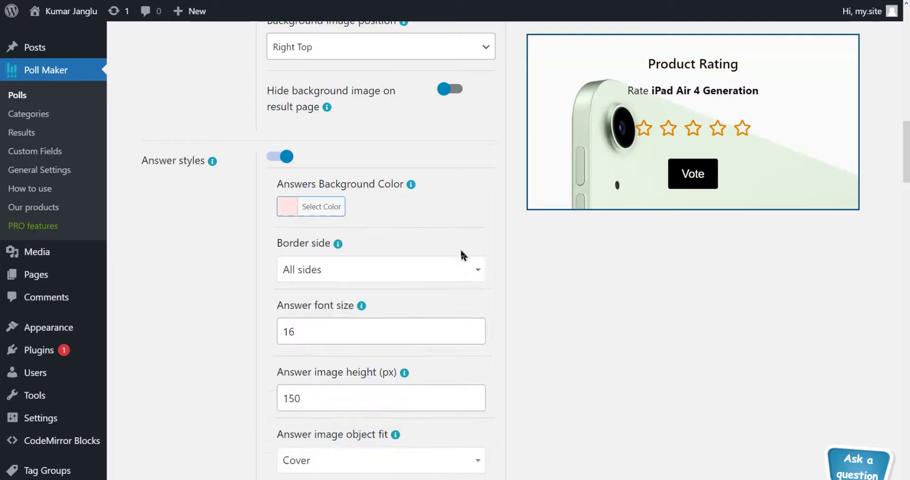
- Set the Border side of the answers to None
scroll(462, 237, "down", 1)
left_click(465, 220)
left_click(391, 302)
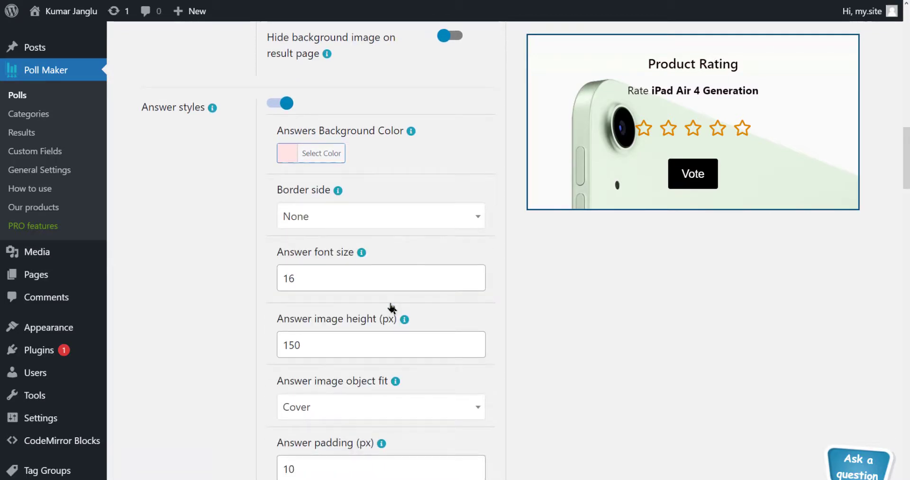
scroll(504, 301, "down", 7)
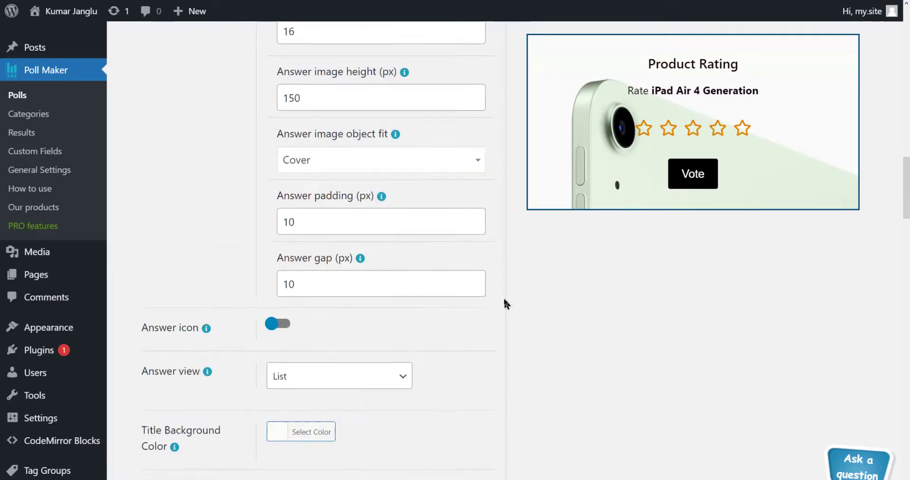
left_click(278, 219)
left_click(277, 220)
- Set the Title Background Color to a very light gray (#f7f7f7)
scroll(355, 254, "down", 3)
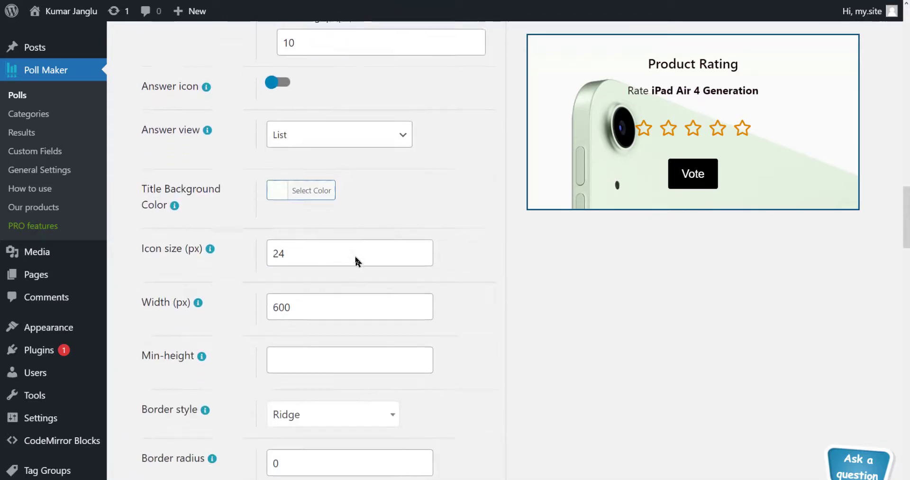
left_click(319, 166)
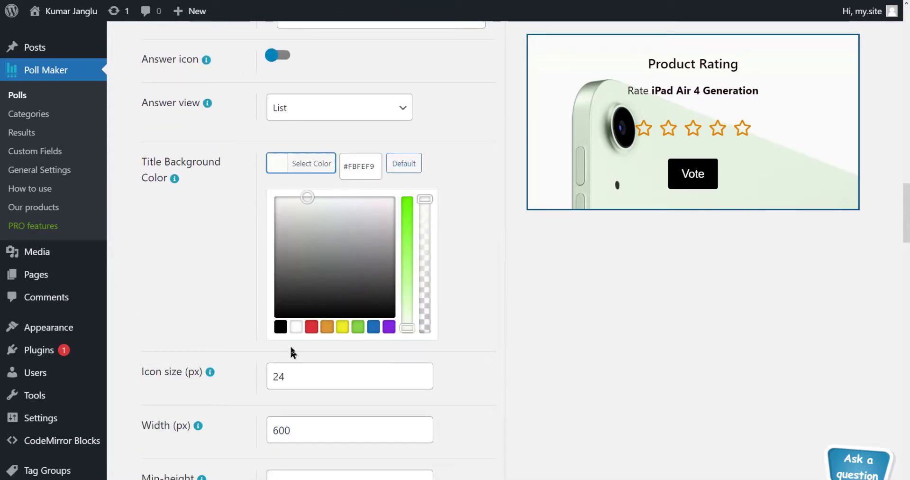
left_click(296, 328)
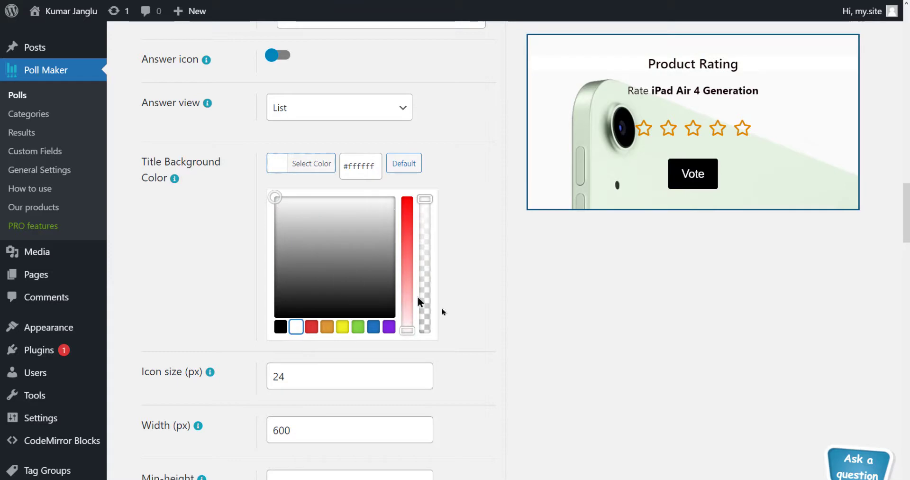
left_click_drag(293, 203, 283, 200)
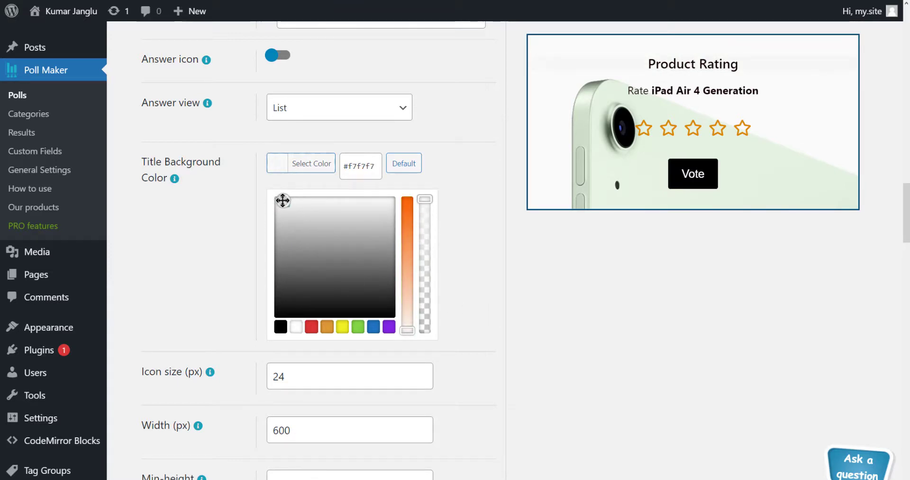
left_click(477, 257)
- Try the poll's Border style set to None
scroll(477, 258, "down", 3)
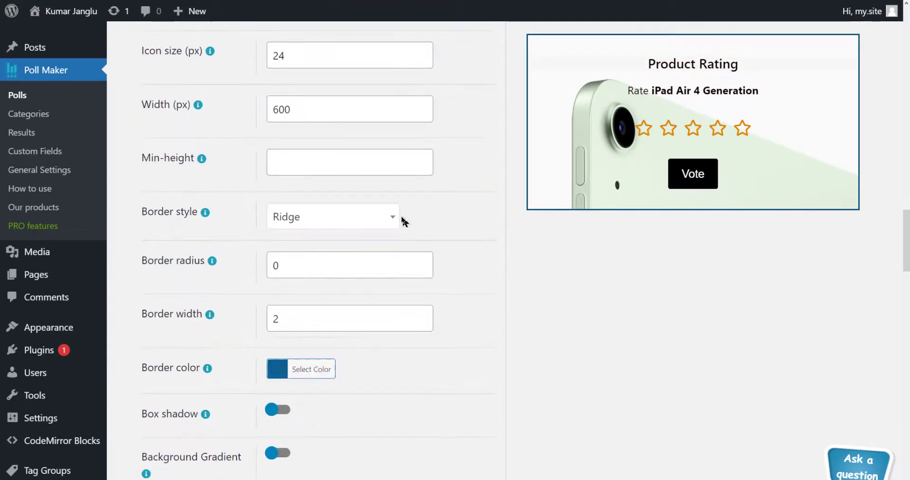
left_click(394, 217)
scroll(327, 342, "down", 1)
left_click(306, 381)
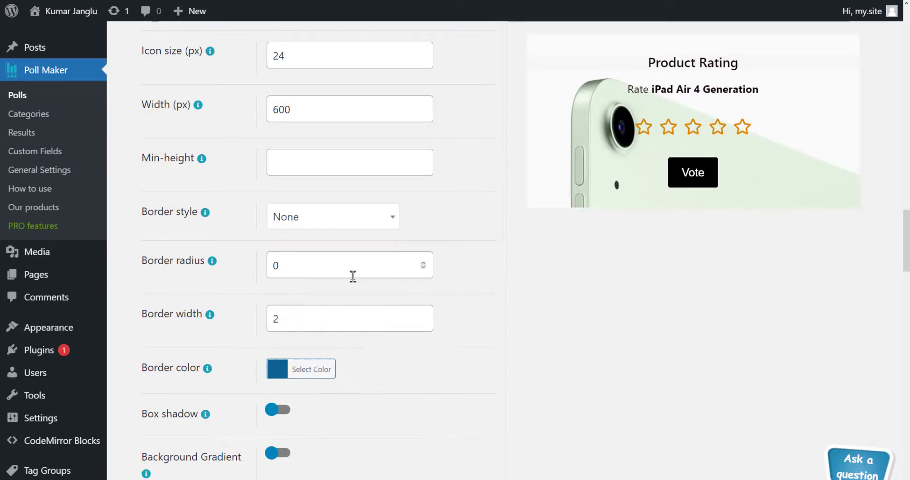
- Set the poll's Border style to Solid
left_click(392, 219)
scroll(339, 323, "up", 2)
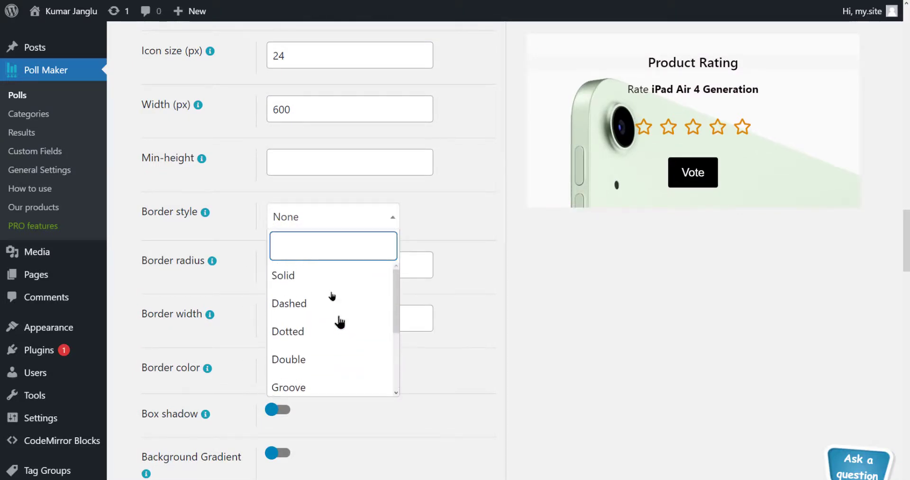
left_click(340, 326)
- Set the poll's Border radius to 7 and its Border width to 1
left_click(424, 263)
left_click(424, 263)
left_click(424, 264)
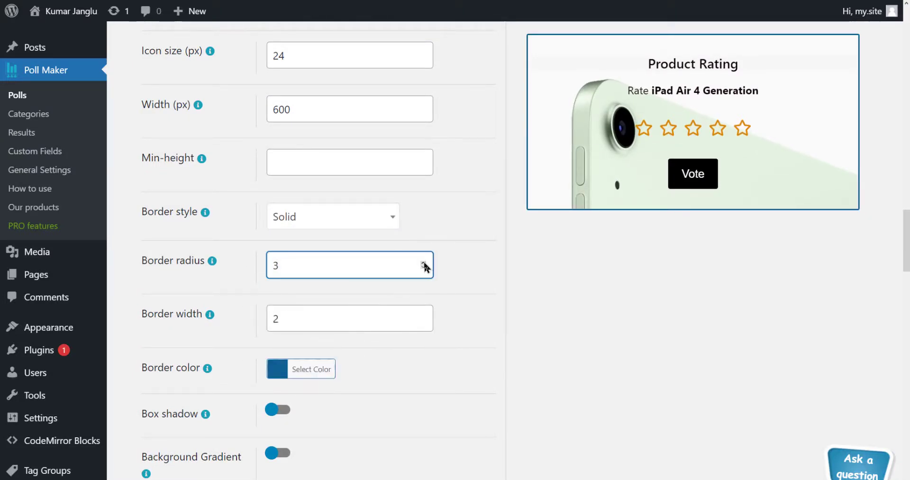
left_click(423, 321)
- Set the poll's Border color to a light gray
scroll(392, 319, "down", 2)
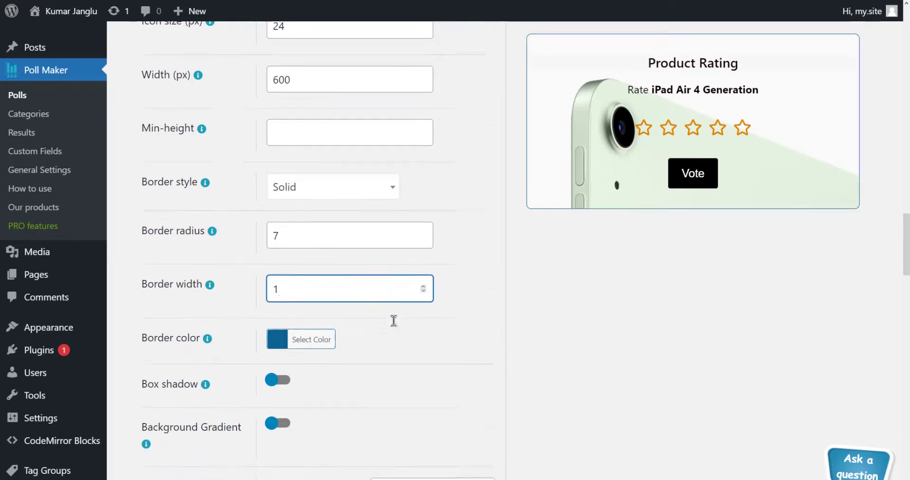
left_click(318, 308)
left_click(296, 466)
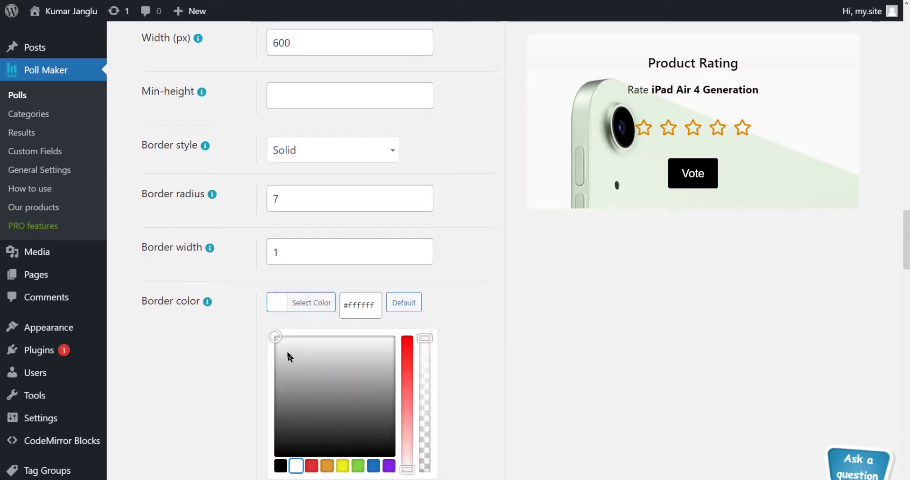
left_click(278, 360)
left_click(219, 355)
- Enable the poll's Box shadow and set its Z value to 0
scroll(221, 351, "down", 3)
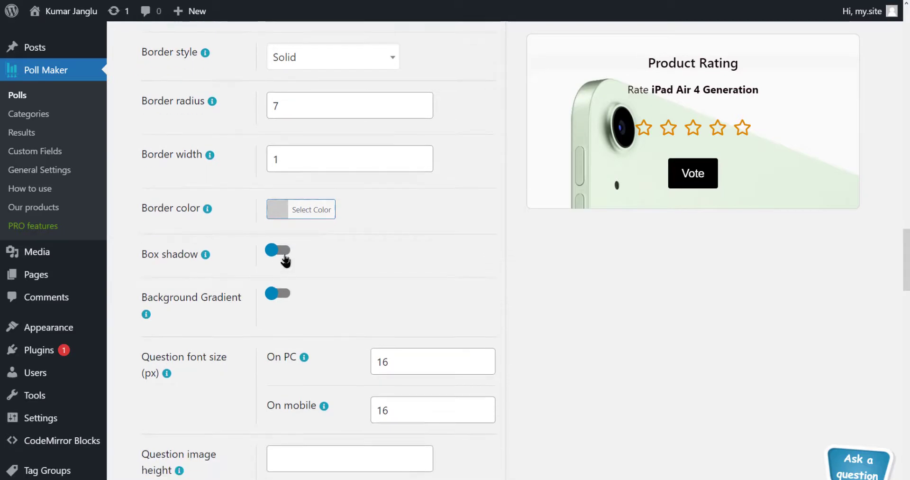
left_click(285, 258)
left_click(424, 344)
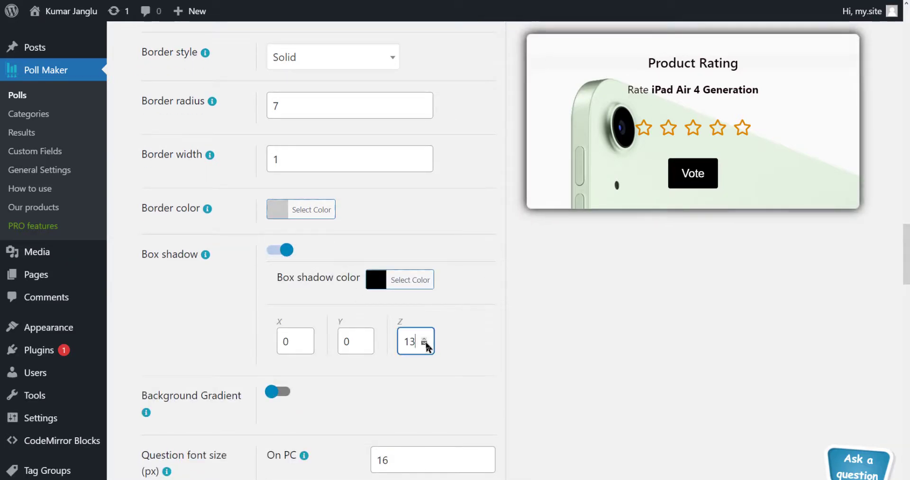
scroll(426, 332, "down", 2)
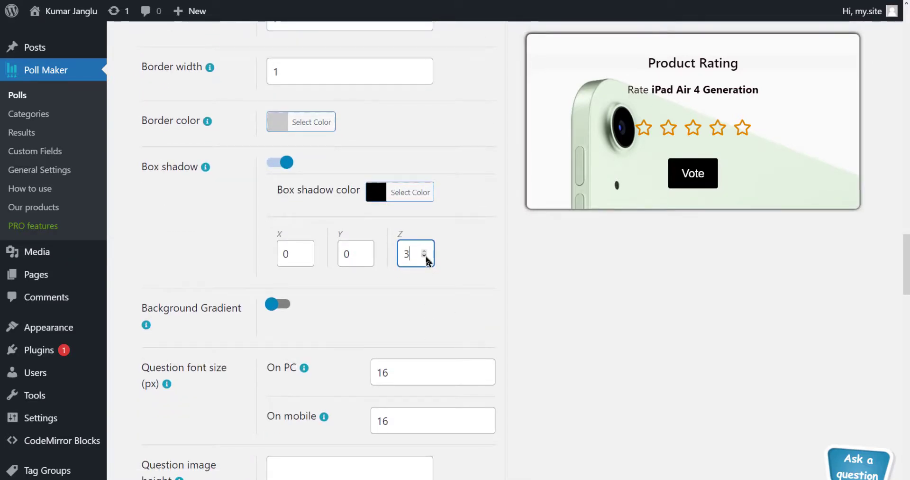
key("BackSpace")
type("0")
- Set the Box shadow color to light gray (#e2e2e2)
left_click(375, 197)
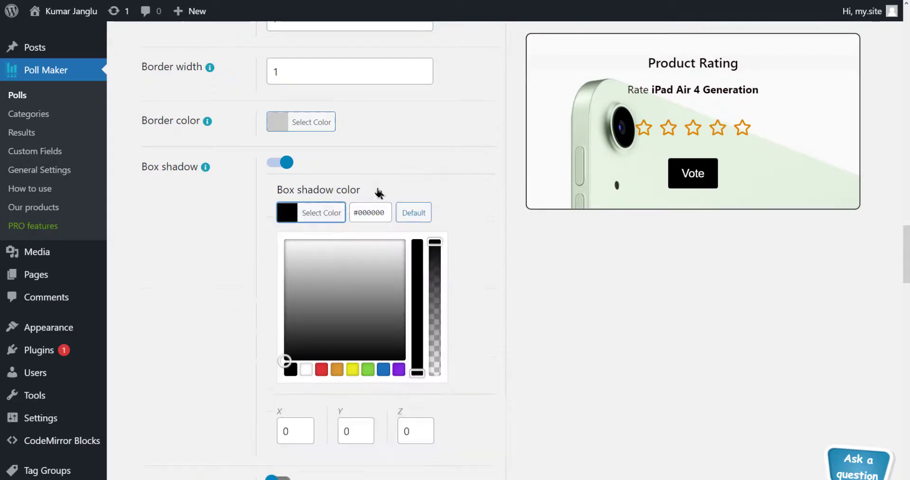
left_click_drag(302, 278, 294, 255)
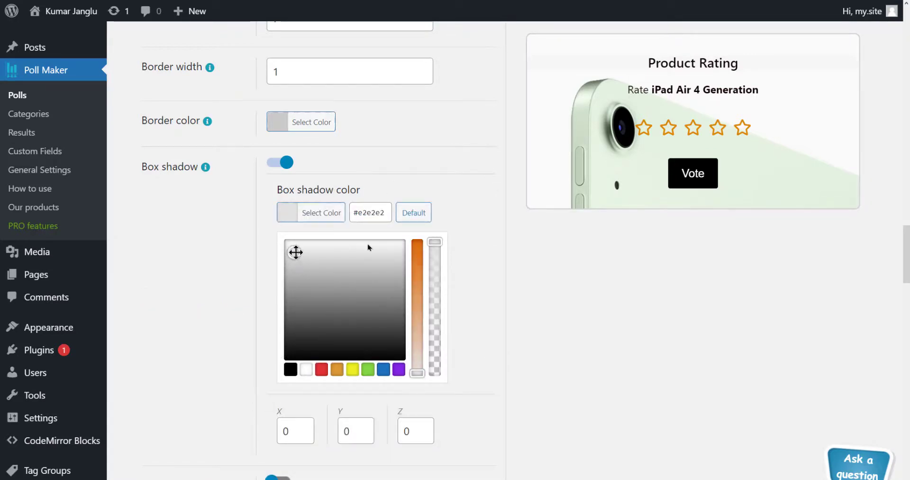
left_click(467, 247)
- Set the Buttons Size in the button styles to Large
scroll(467, 246, "down", 8)
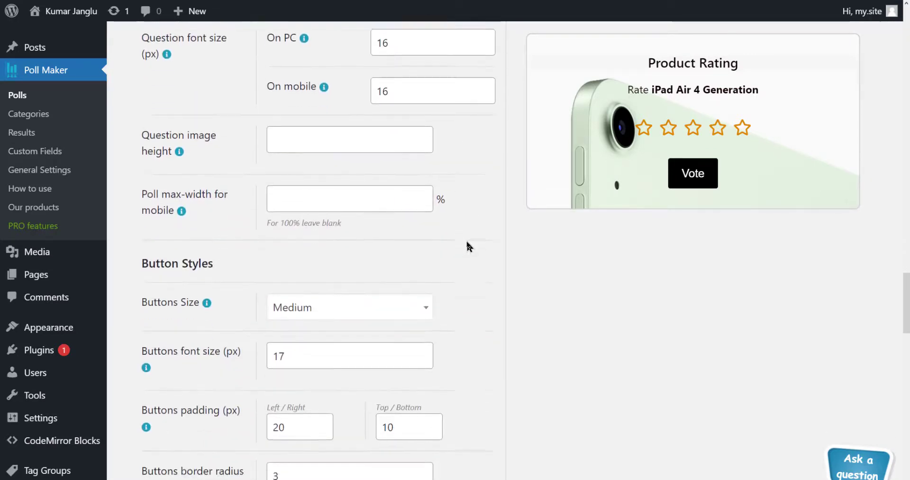
left_click(420, 240)
left_click(408, 315)
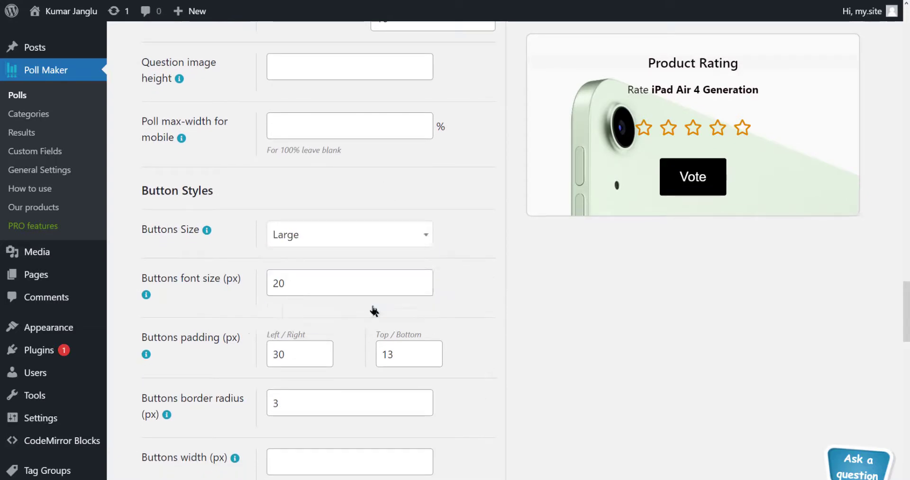
scroll(439, 294, "down", 1)
scroll(439, 292, "down", 10)
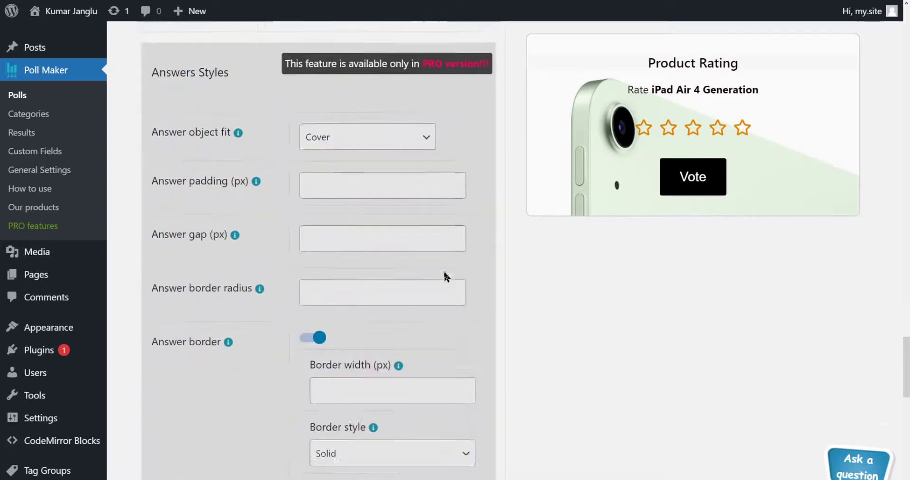
scroll(444, 275, "down", 2)
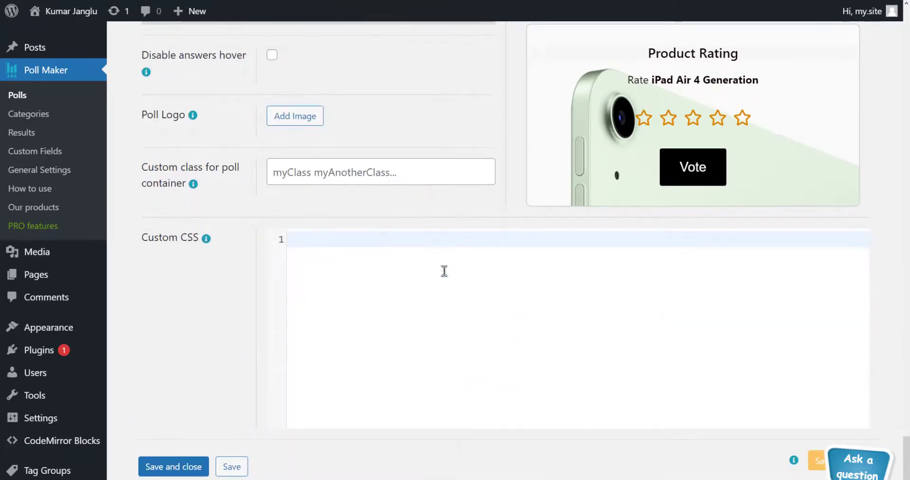
- Save the poll with its new style settings
left_click(226, 469)
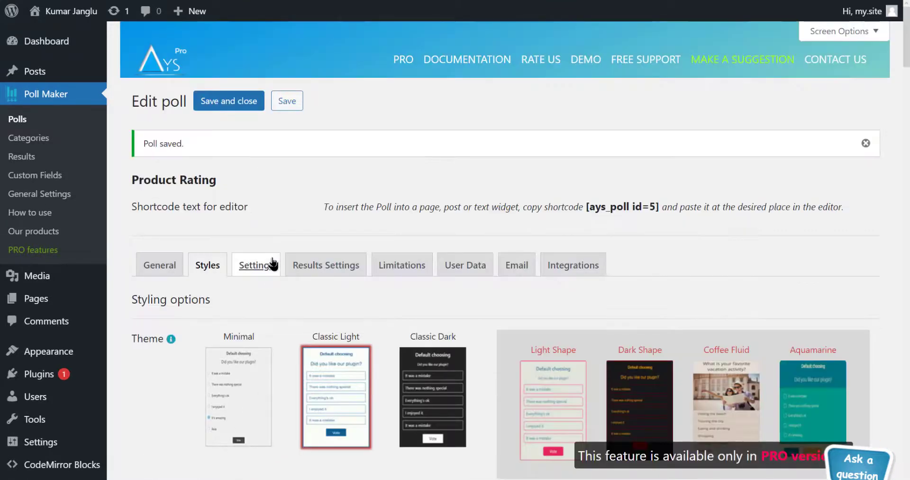
- Set the Vote button text to Rate in the poll's feature options and save the poll
left_click(265, 266)
scroll(320, 303, "down", 6)
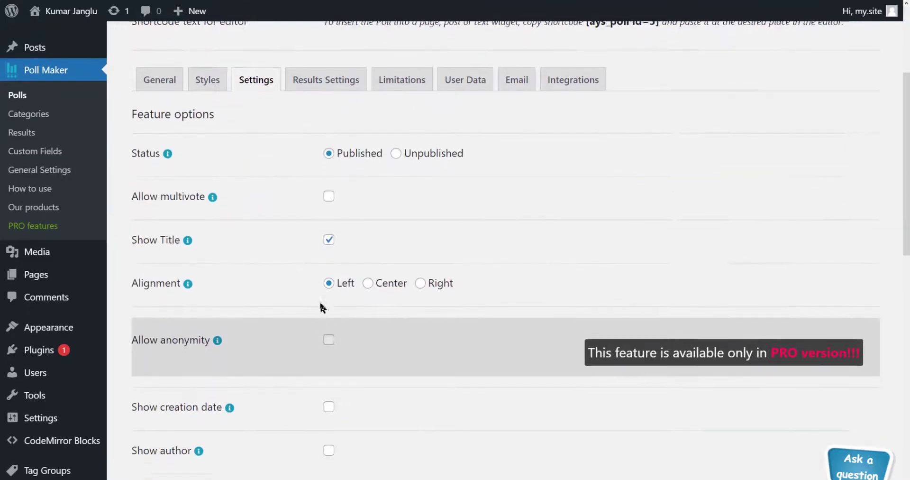
scroll(321, 305, "down", 3)
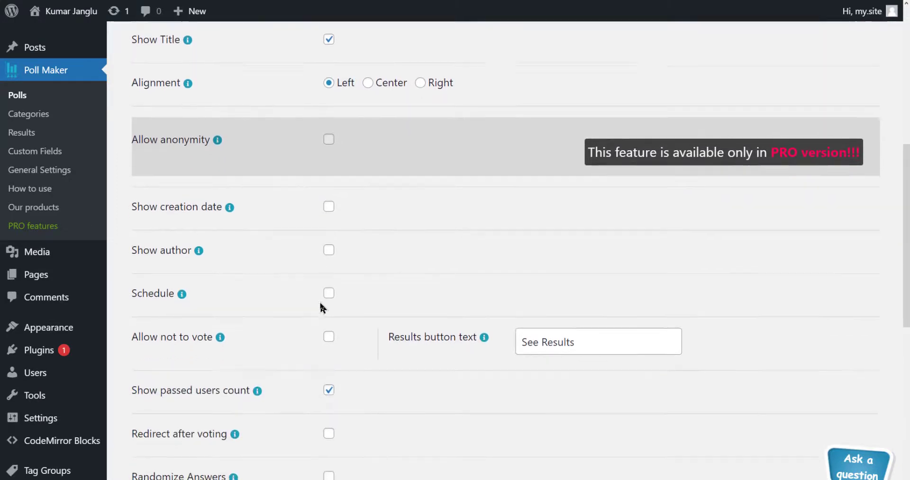
scroll(321, 305, "down", 1)
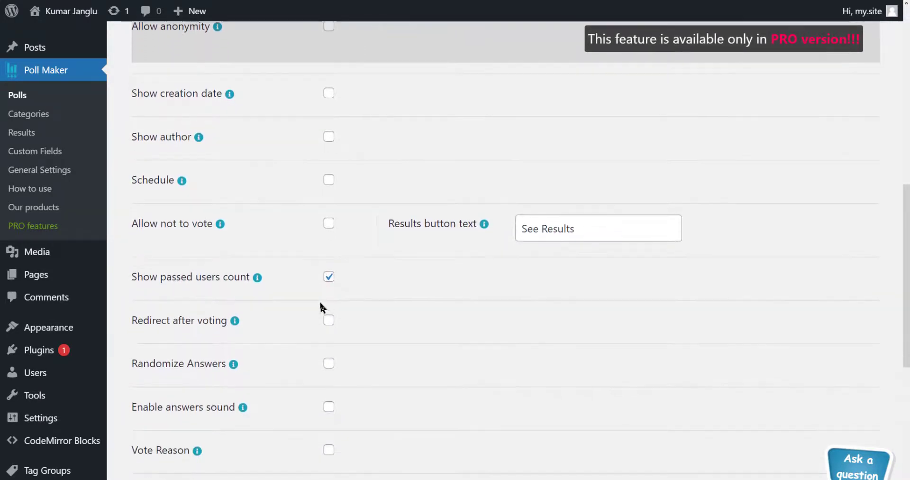
scroll(320, 303, "down", 1)
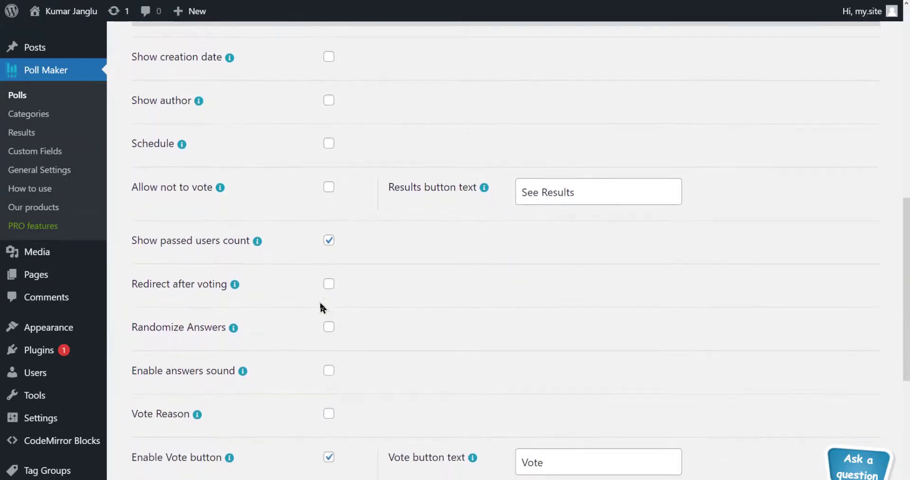
scroll(320, 300, "down", 5)
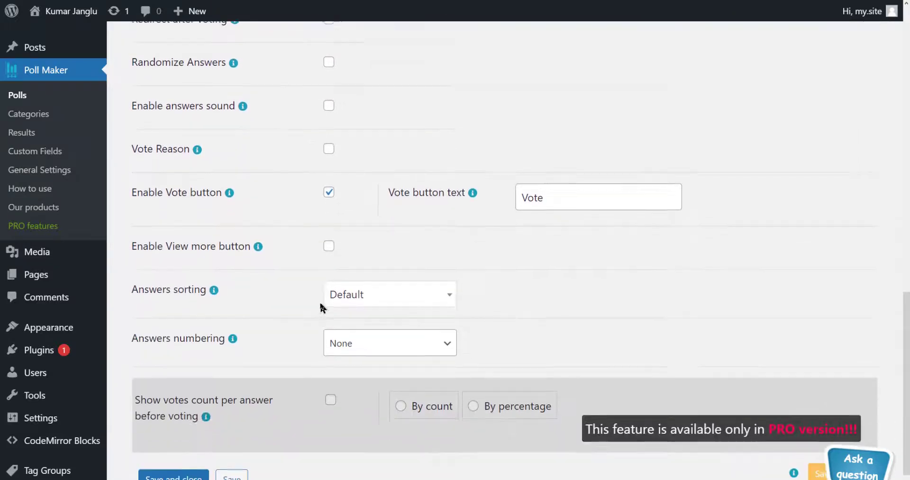
left_click_drag(544, 177, 518, 182)
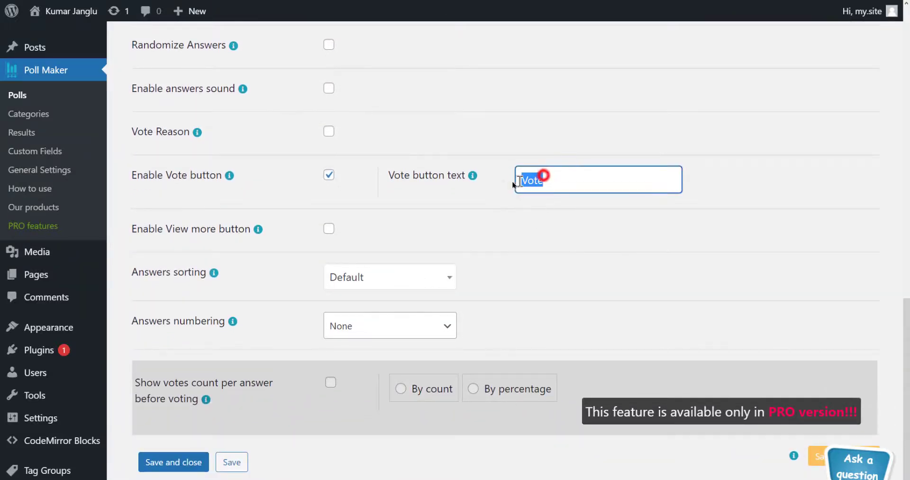
type("Ra")
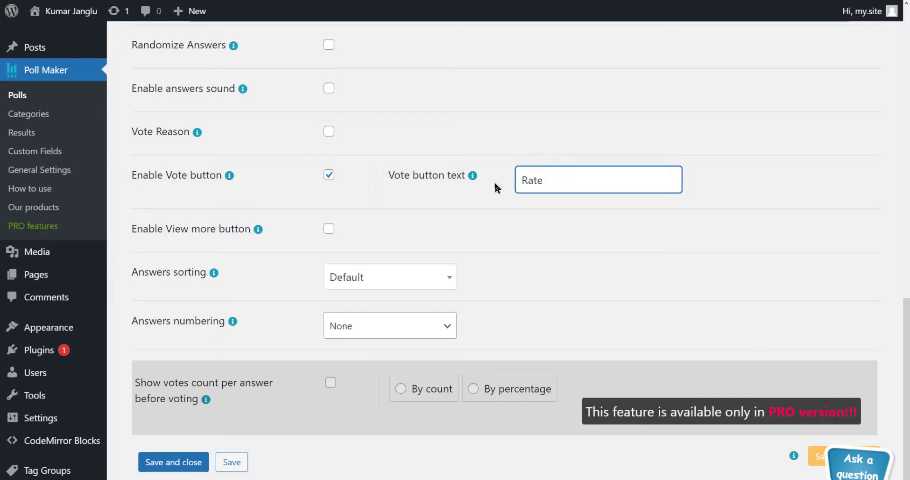
scroll(287, 342, "down", 1)
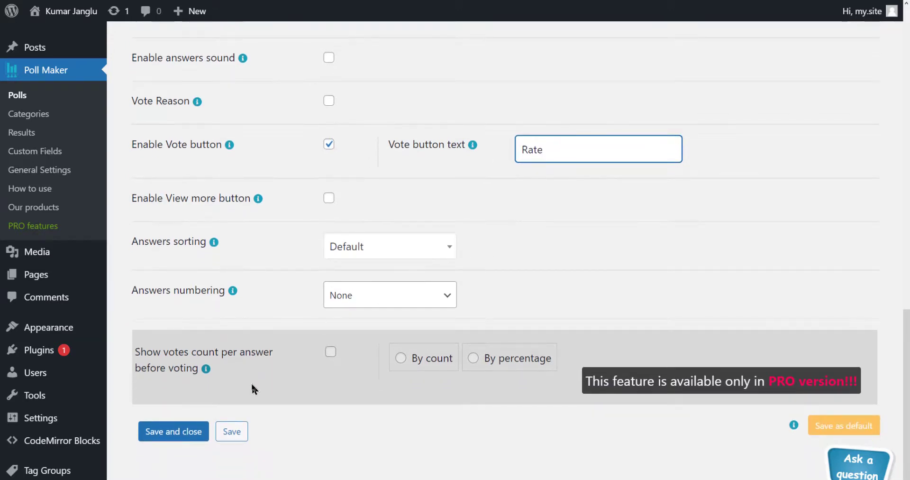
left_click(233, 430)
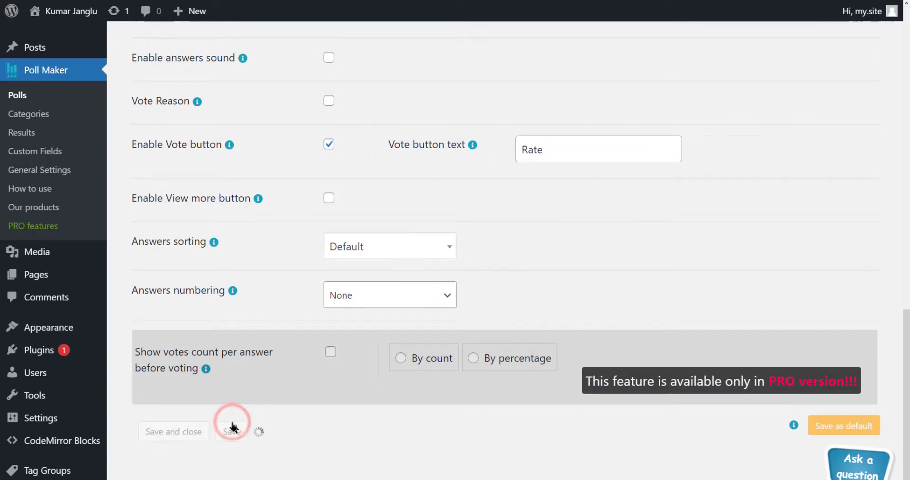
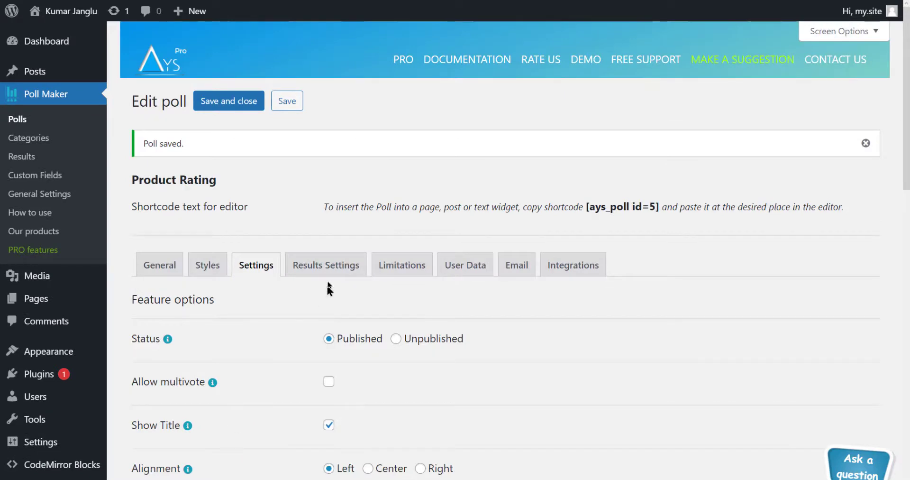
- Enable the restart button and the social share buttons in the poll's results settings, and save the poll
left_click(333, 265)
scroll(354, 315, "down", 2)
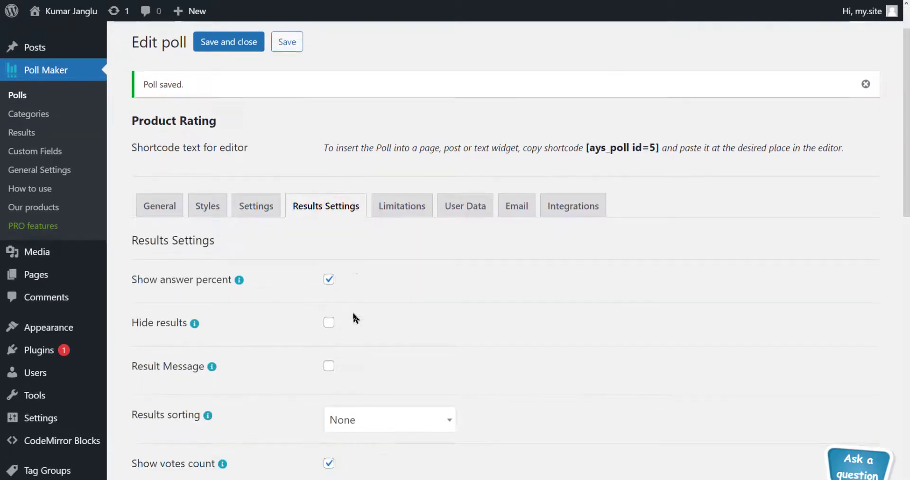
scroll(354, 315, "down", 3)
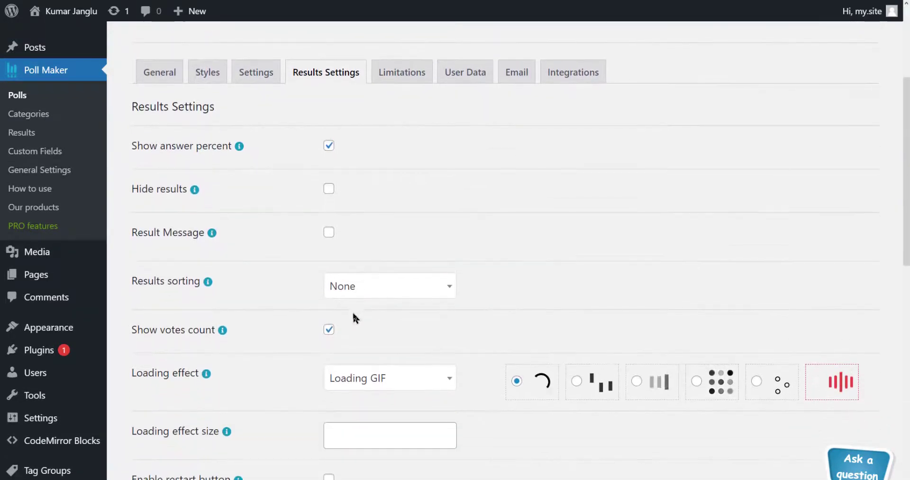
scroll(353, 314, "down", 2)
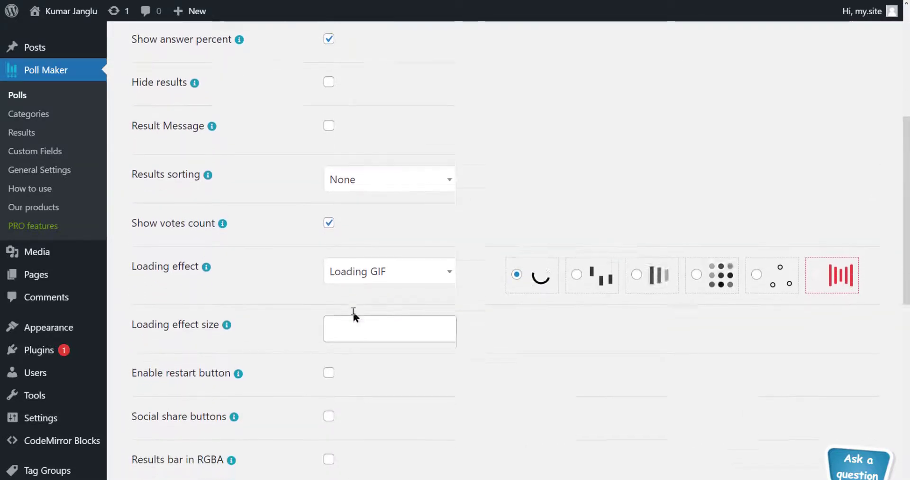
scroll(353, 314, "down", 2)
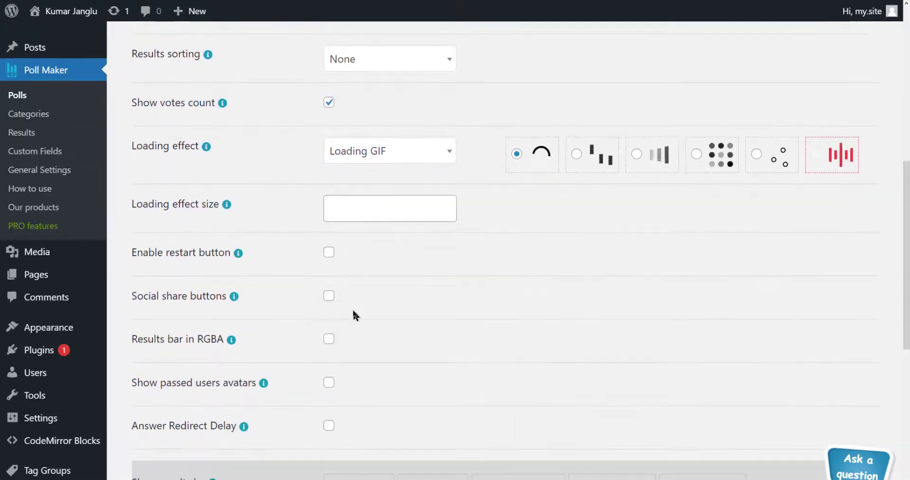
scroll(353, 310, "down", 1)
left_click(329, 233)
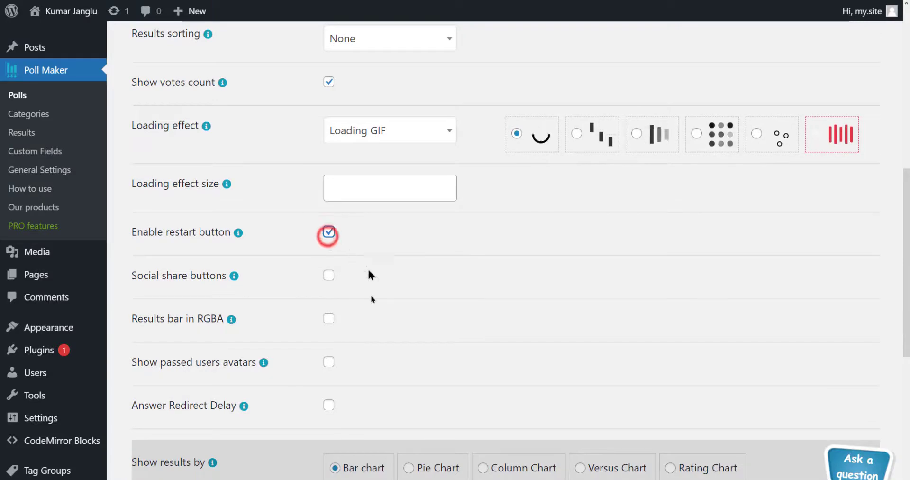
scroll(371, 297, "down", 1)
left_click(329, 249)
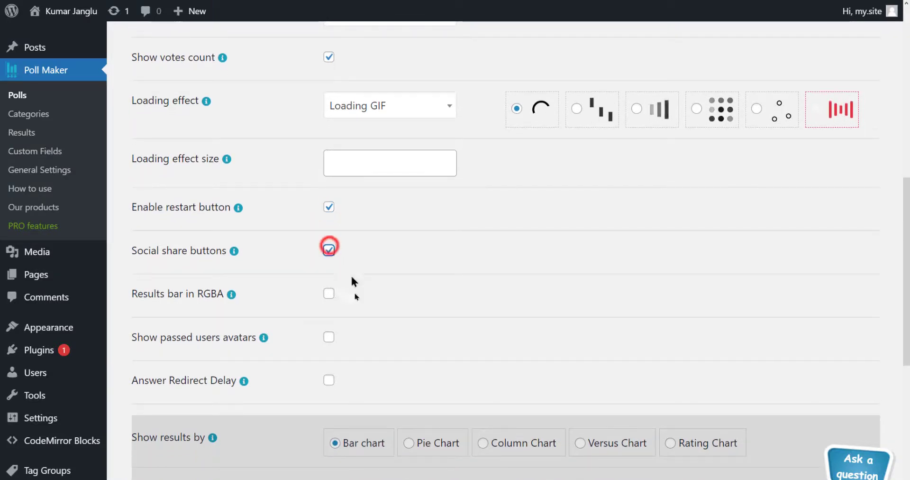
scroll(354, 292, "down", 5)
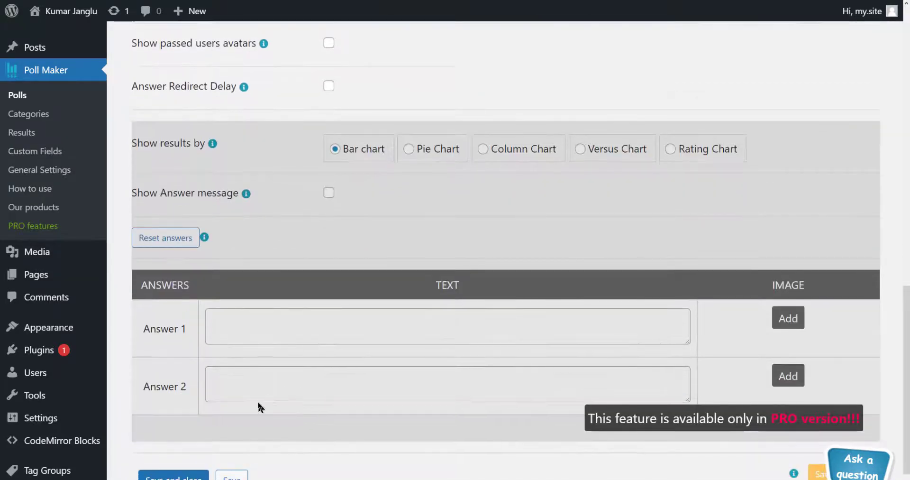
scroll(258, 404, "down", 2)
left_click(239, 403)
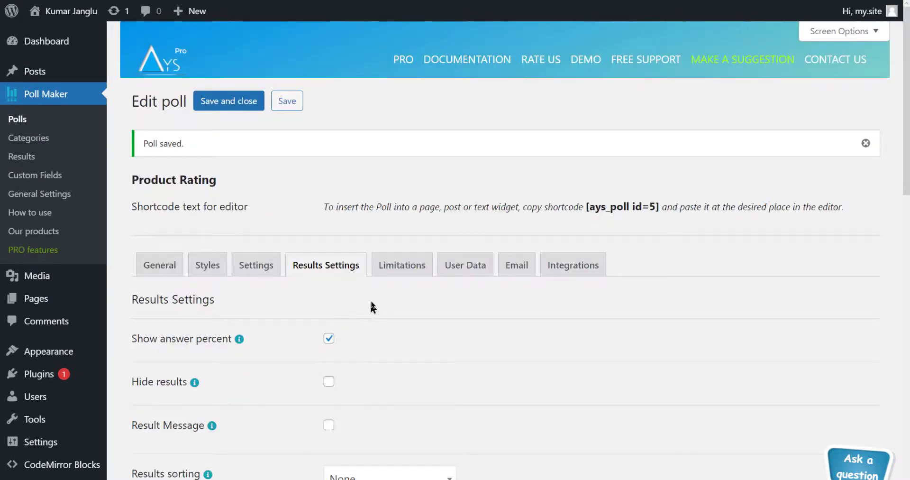
- Copy the Product Rating poll's shortcode [ays_poll id=5]
left_click(399, 275)
scroll(402, 315, "down", 1)
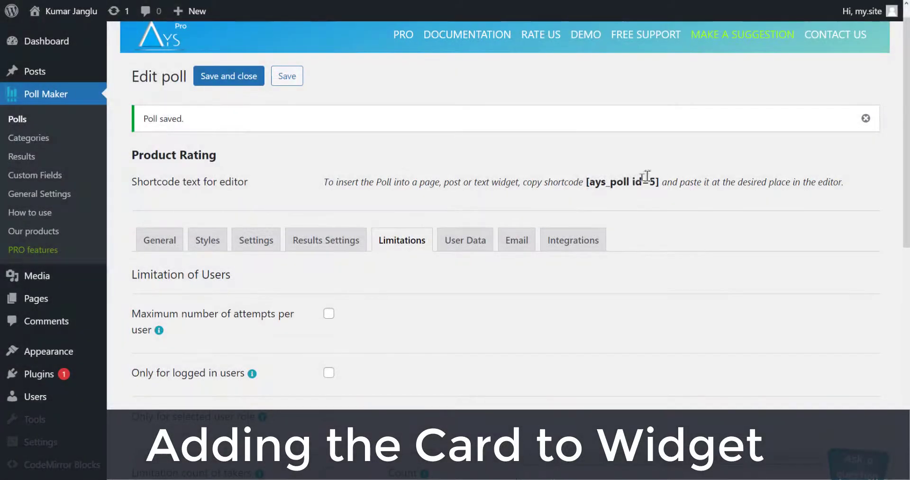
left_click(632, 182)
key("ctrl+c")
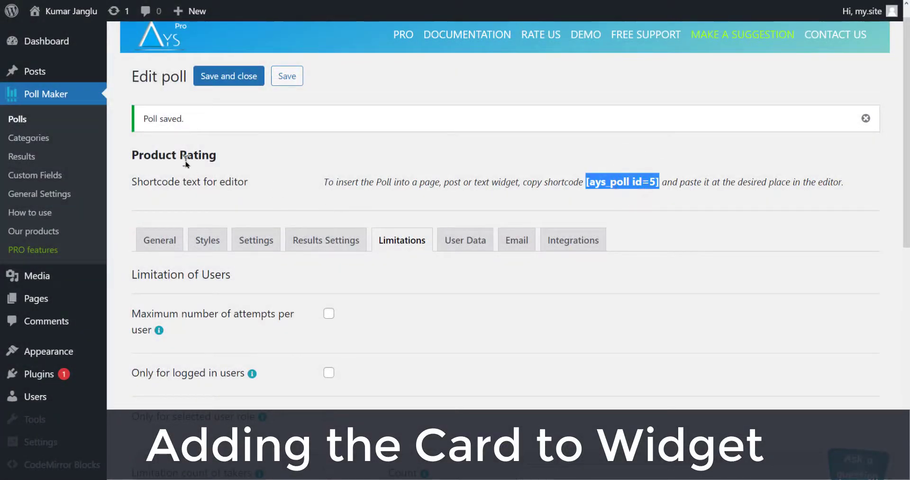
- Add a Text widget to the site's Main Sidebar
scroll(186, 161, "up", 1)
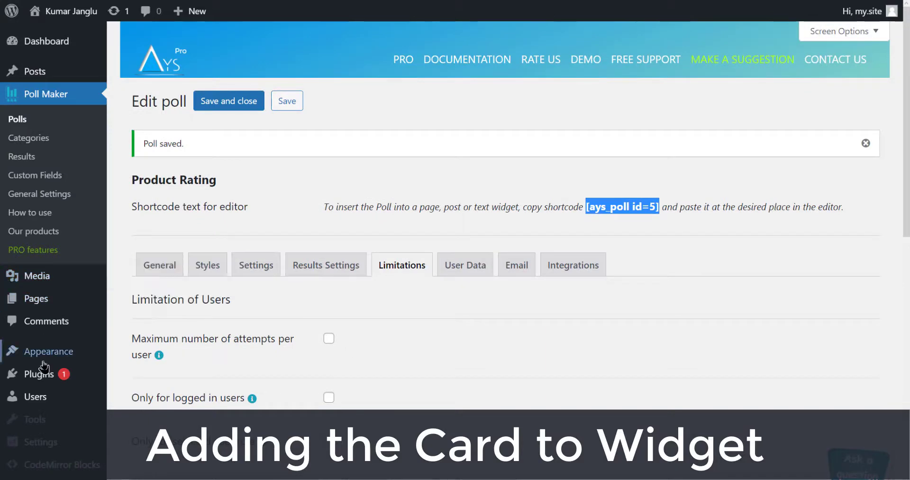
mouse_move(43, 362)
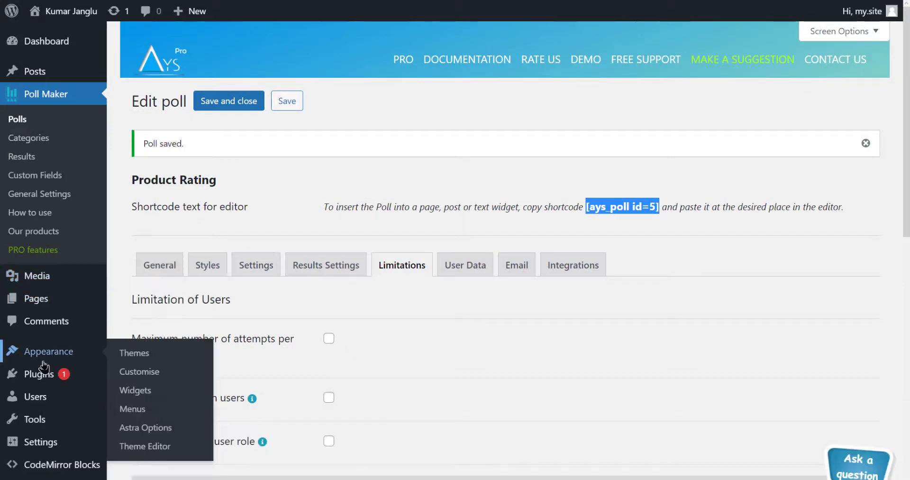
left_click(136, 390)
scroll(147, 390, "down", 7)
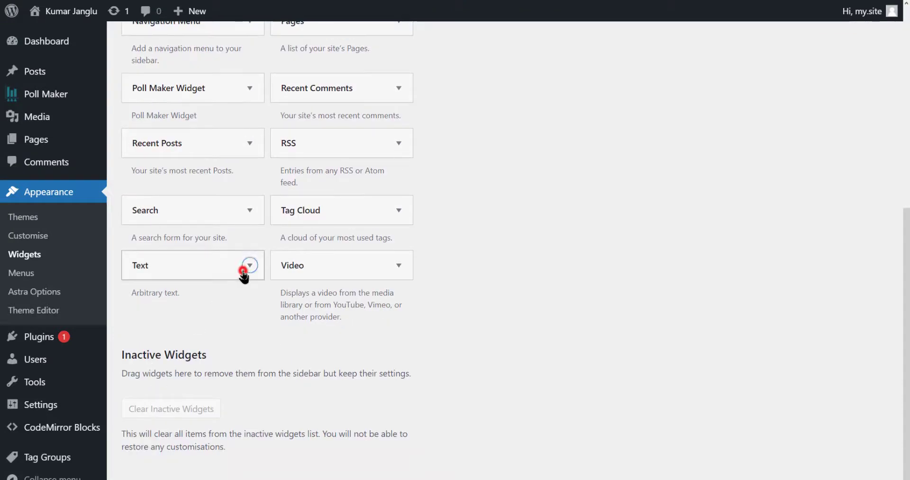
left_click(248, 266)
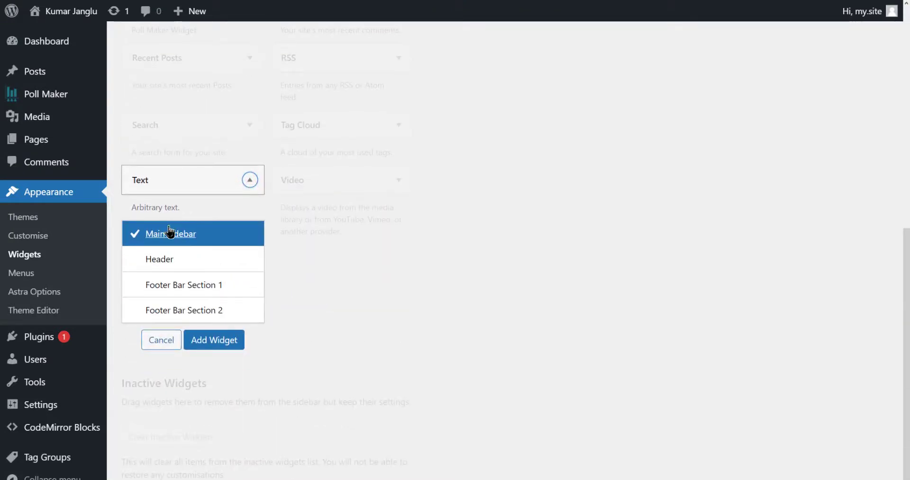
left_click(203, 336)
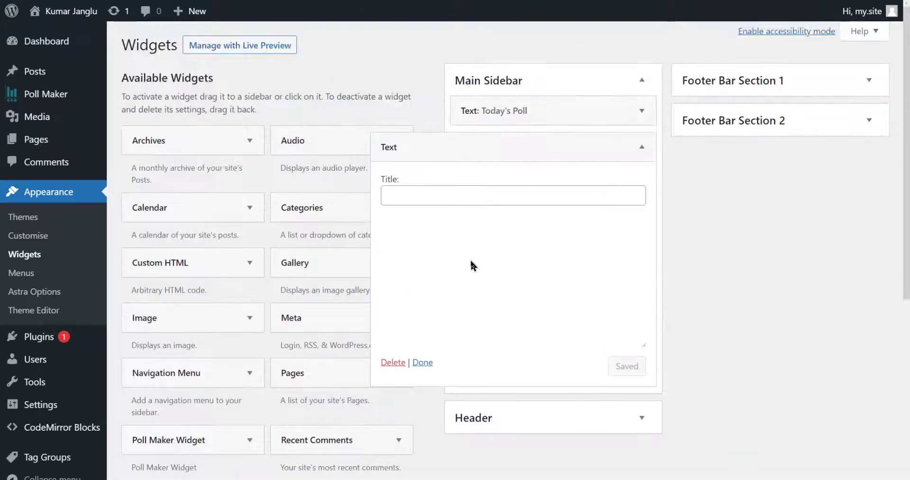
- Title the new text widget Today's Product Rating, paste the shortcode [ays_poll id=5] as its content, and save it
left_click(482, 177)
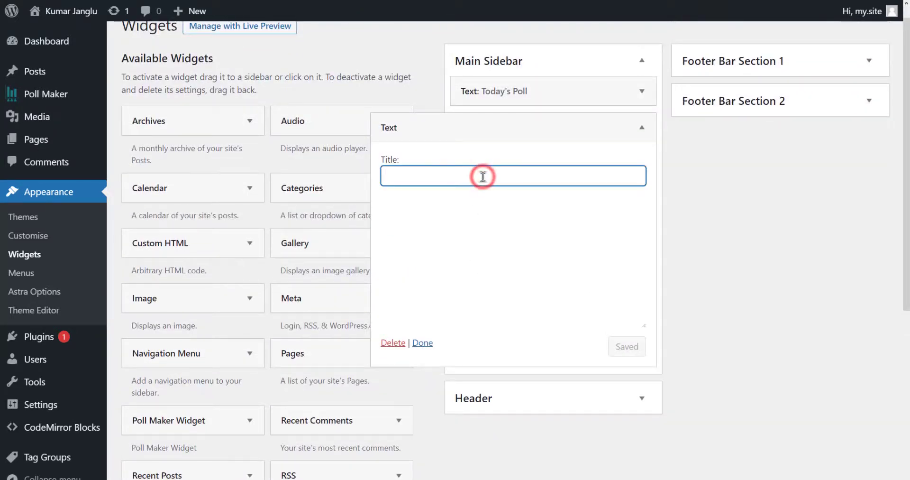
type("Today's Rat")
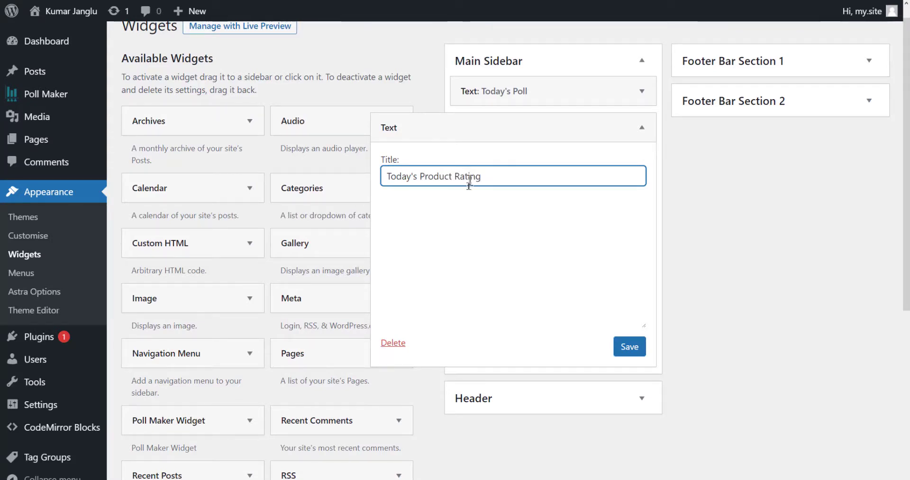
left_click(455, 209)
right_click(451, 209)
left_click(495, 285)
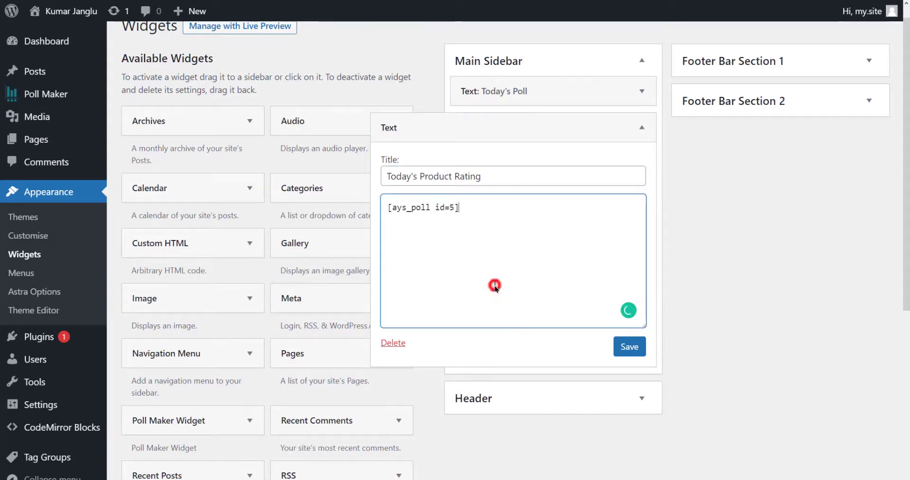
left_click(628, 348)
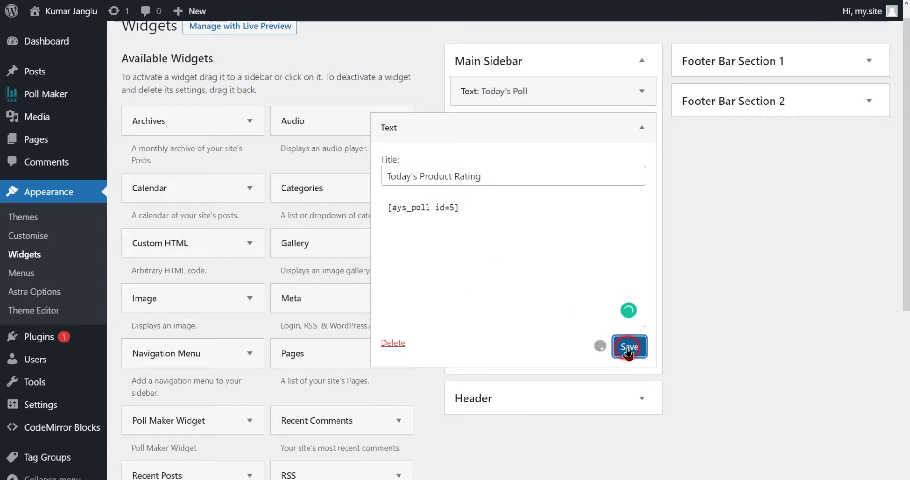
left_click(423, 344)
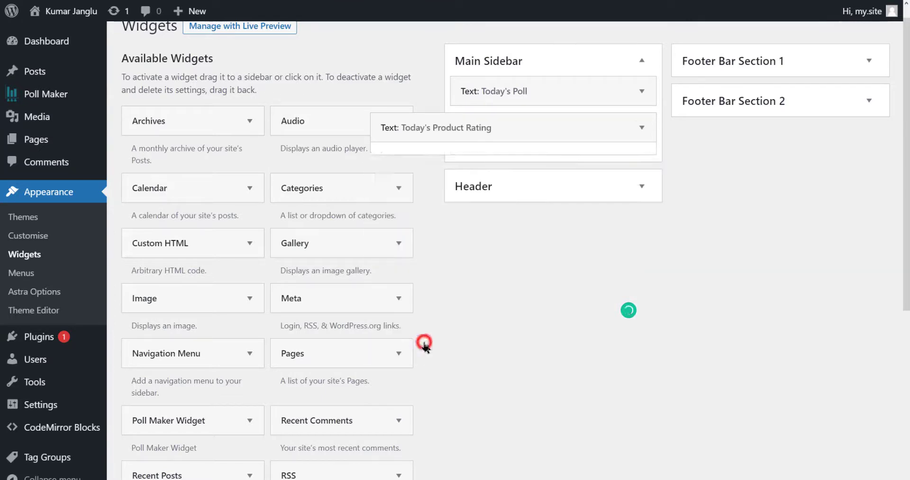
- Visit the live site and examine the Today's Product Rating card in the sidebar
scroll(487, 234, "up", 1)
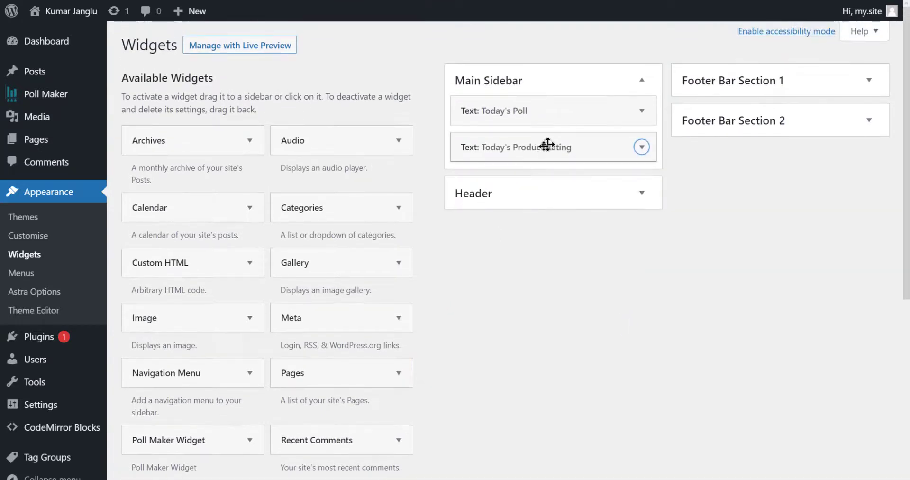
mouse_move(63, 11)
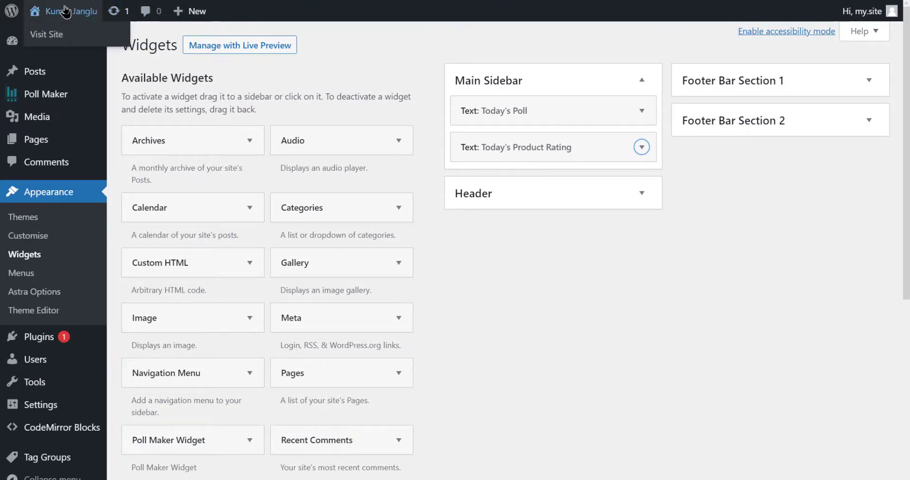
left_click(57, 32)
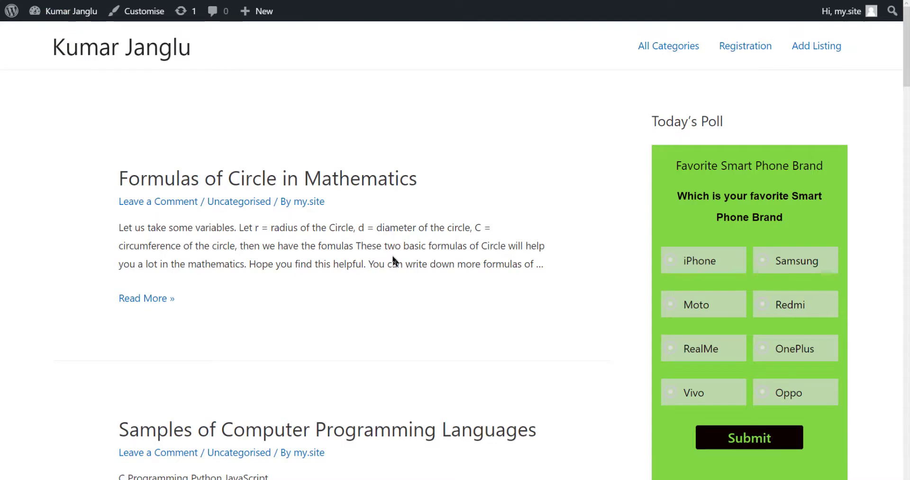
scroll(393, 258, "down", 5)
scroll(393, 256, "down", 5)
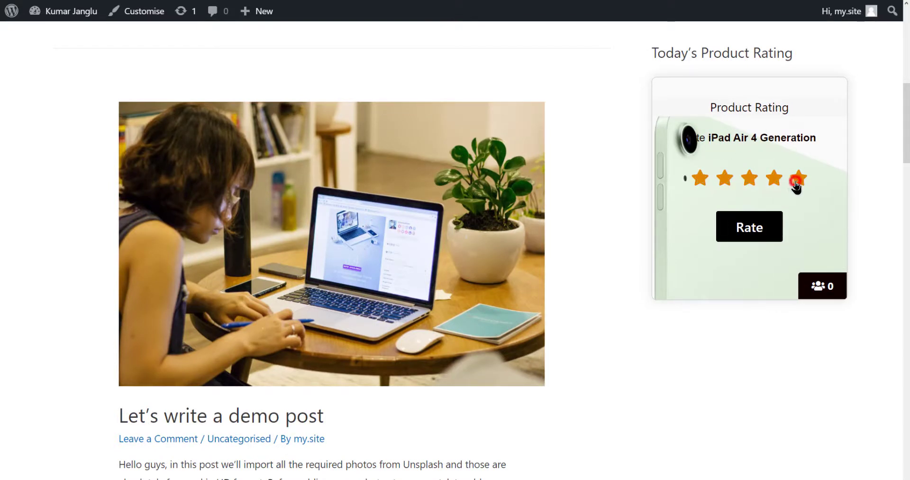
- Submit a five-star rating in the sidebar's iPad Air 4 Generation poll, restart the poll, and submit a three-star rating
left_click(738, 234)
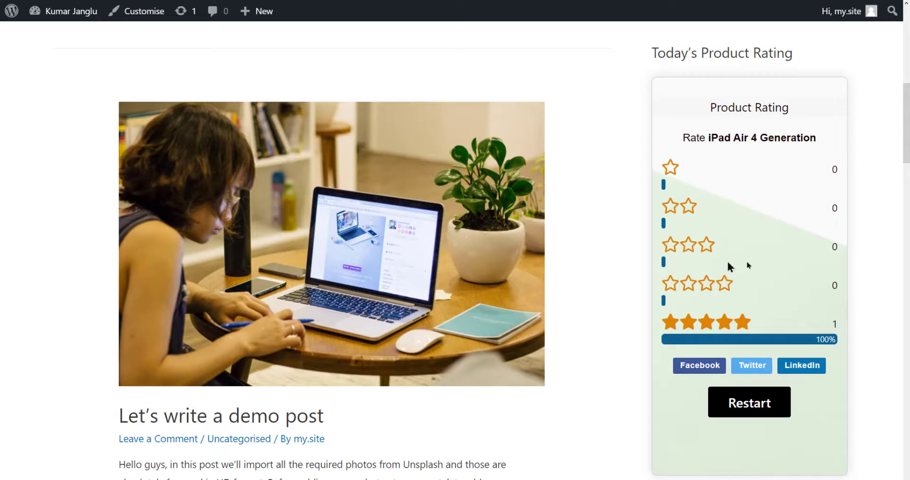
left_click(741, 401)
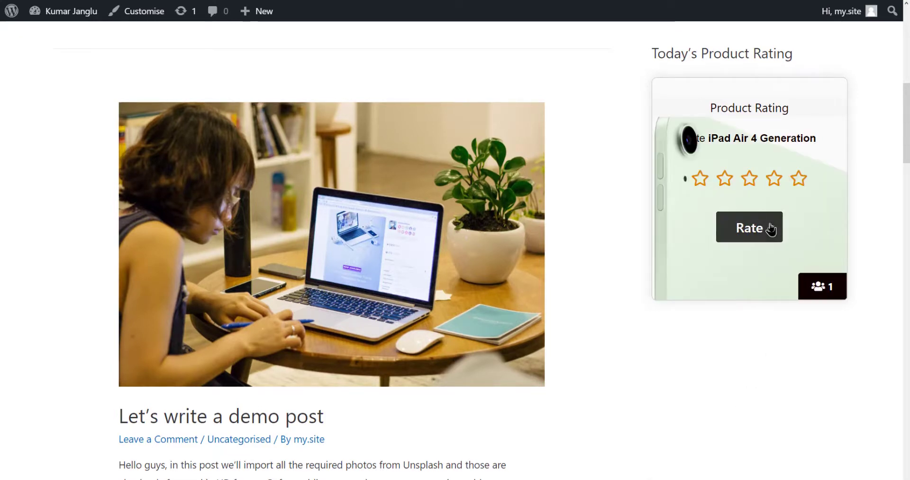
left_click(751, 181)
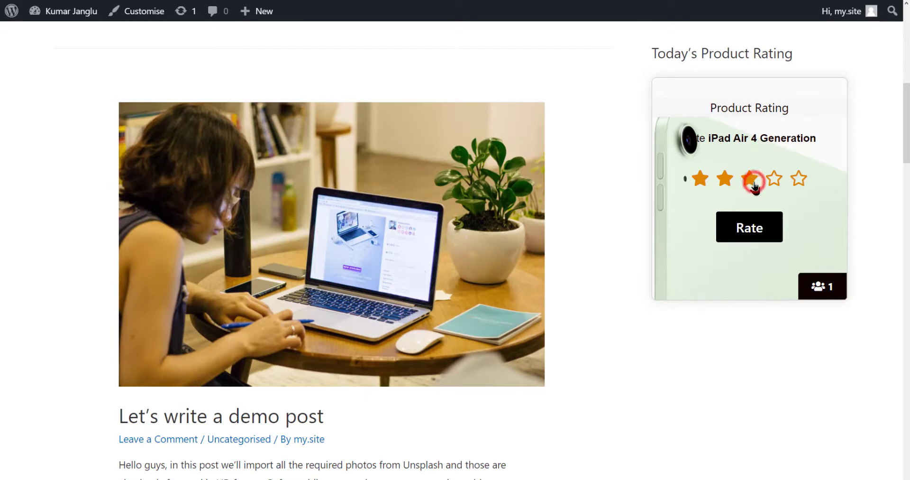
left_click(751, 230)
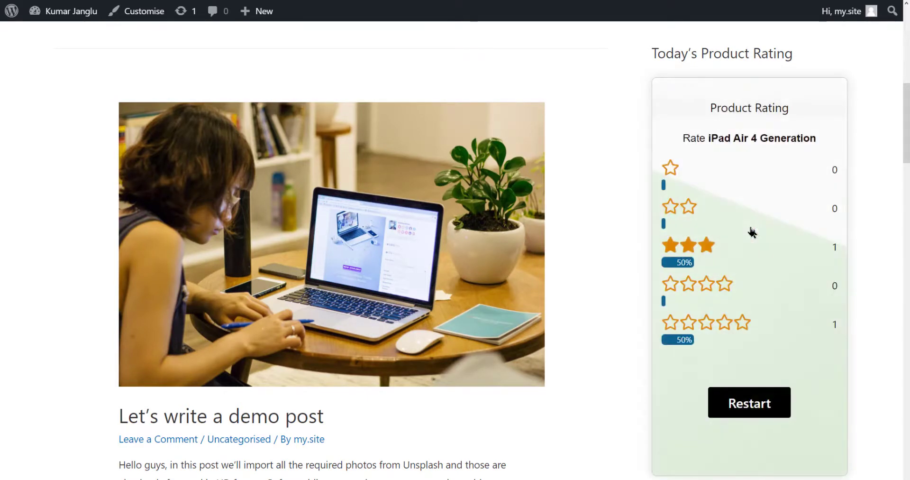
- Restart the sidebar rating poll for two more votes, submitting four stars first and five stars second
left_click(757, 404)
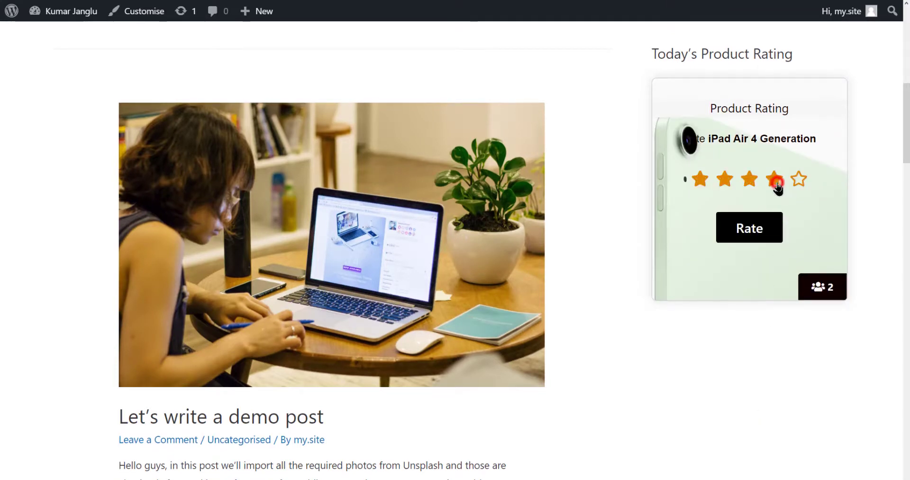
left_click(759, 221)
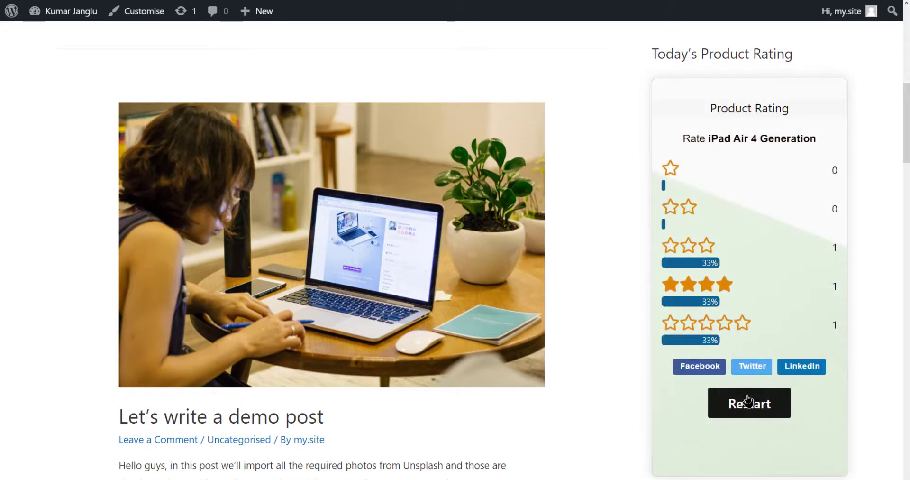
left_click(748, 402)
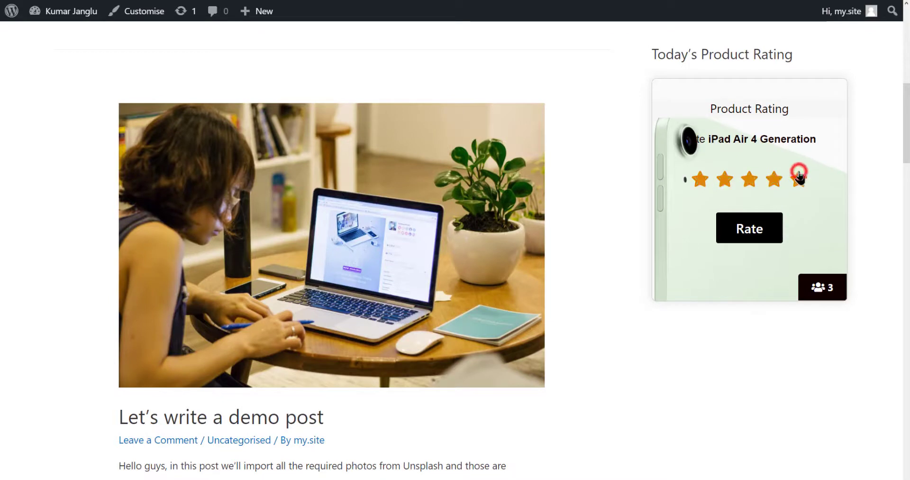
left_click(757, 229)
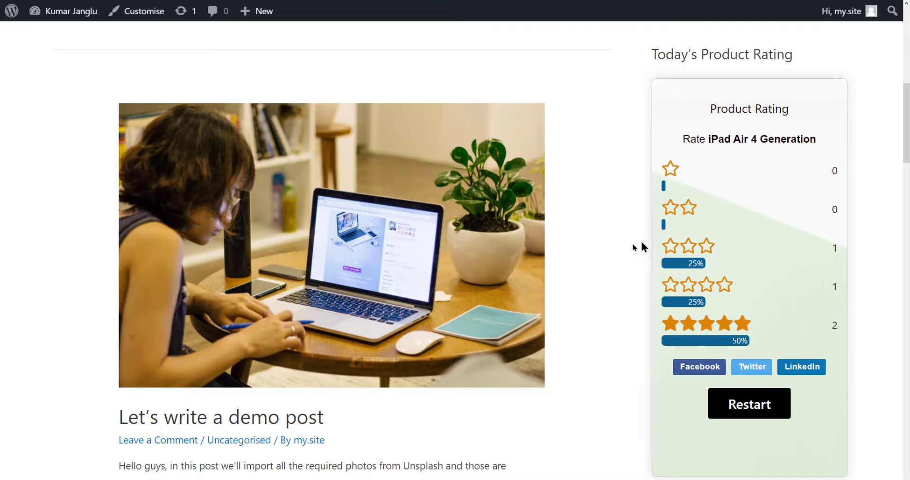
scroll(617, 281, "down", 2)
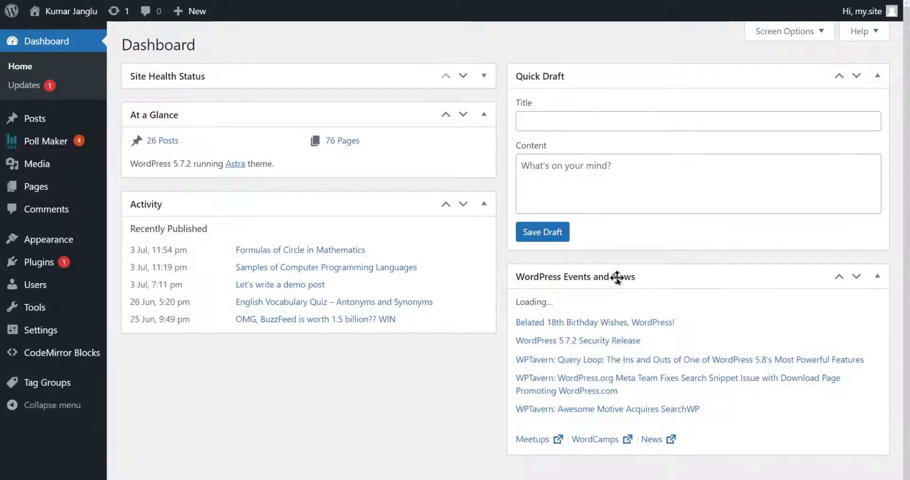
scroll(617, 278, "down", 1)
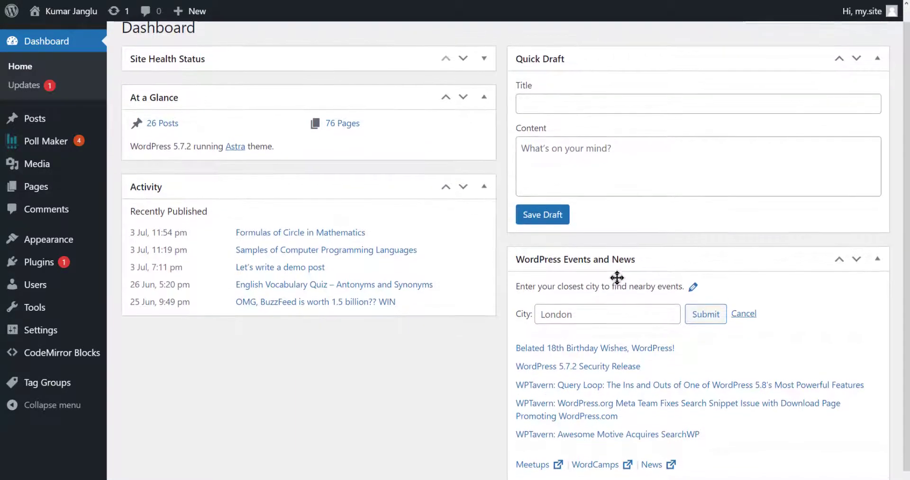
scroll(617, 277, "up", 1)
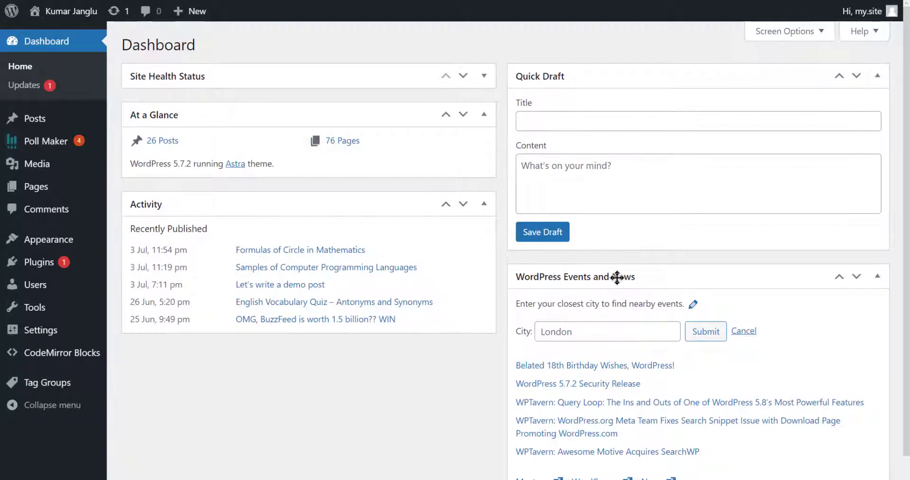